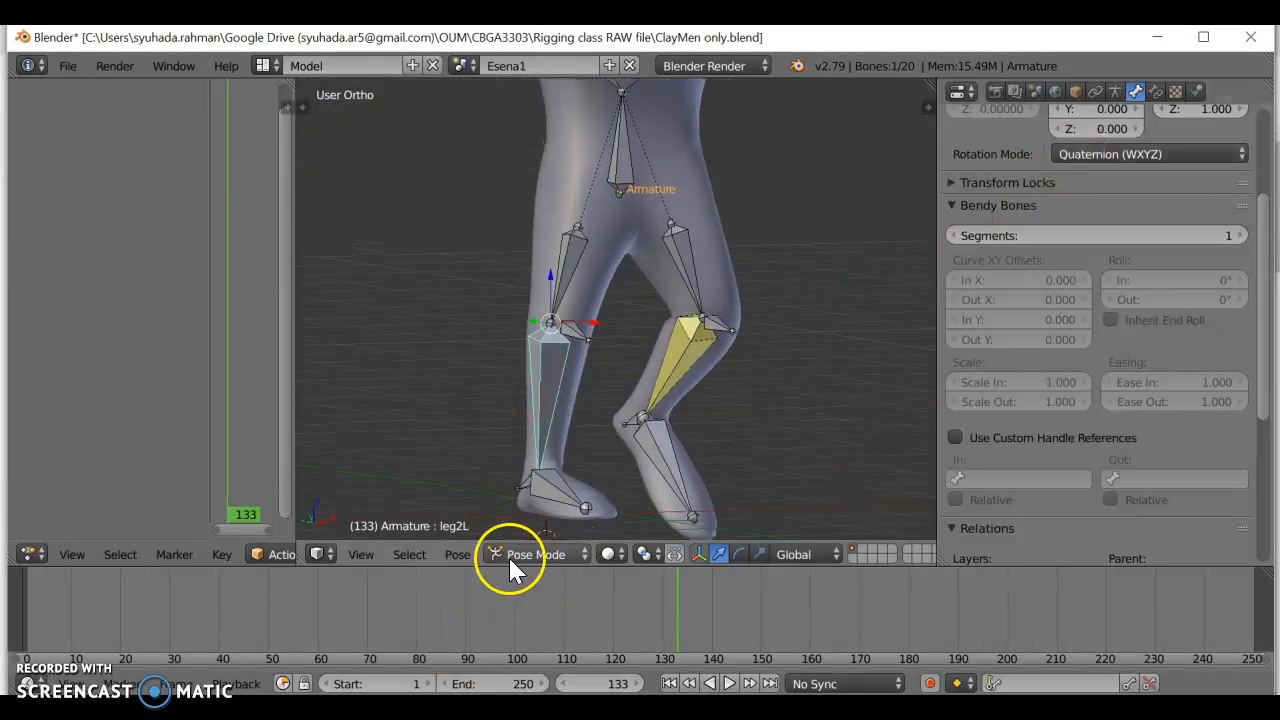
Add an Inverse Kinematics constraint to the leg2L bone, with Armature as target and targetL as its bone.
left_click(1155, 91)
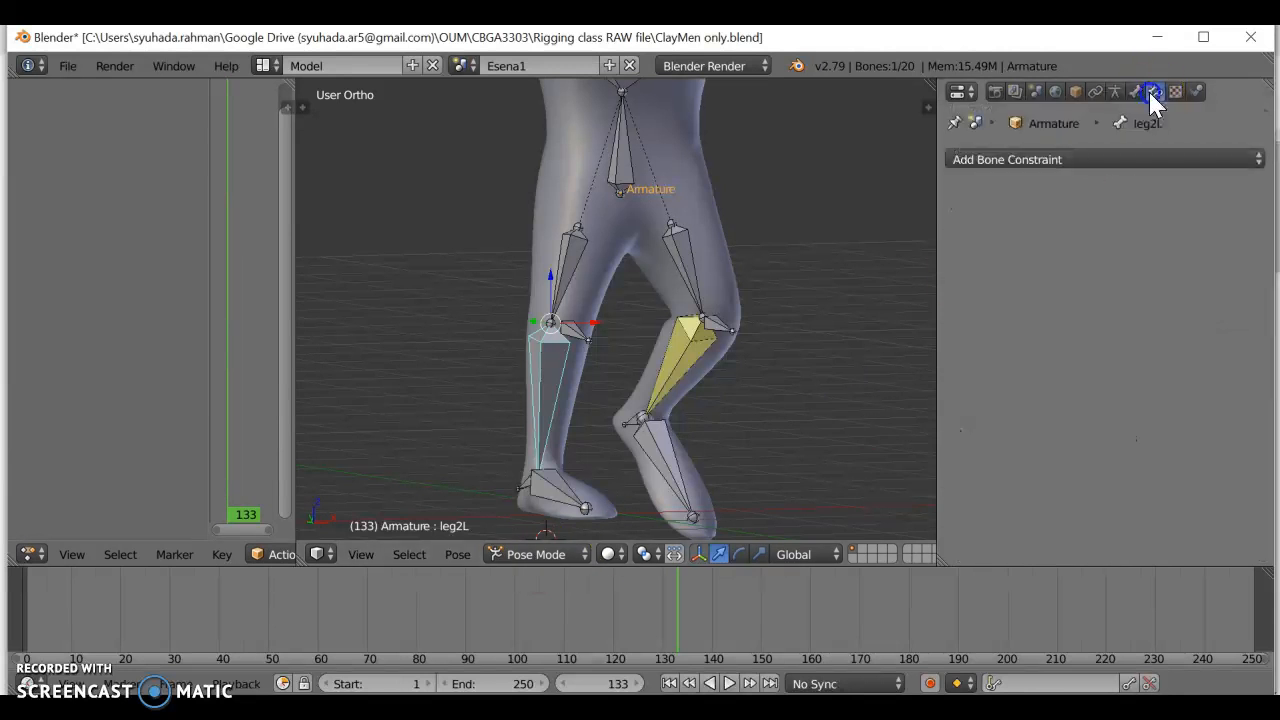
left_click(1068, 161)
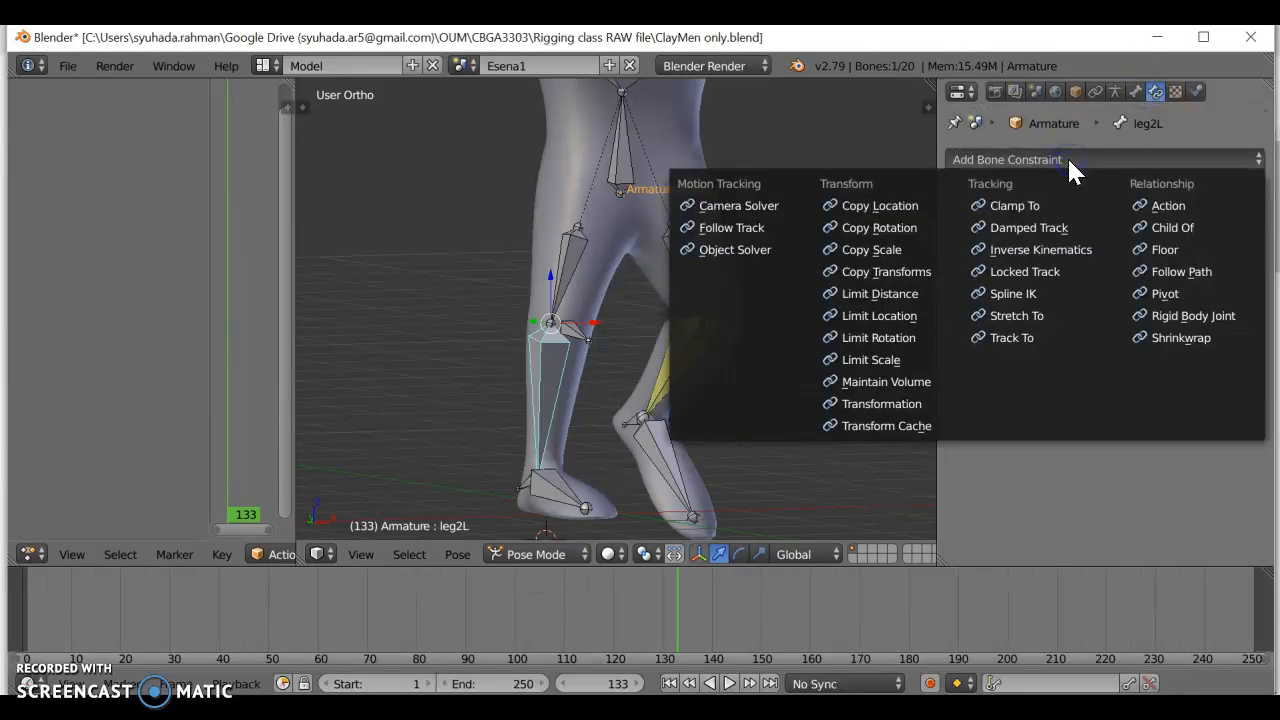
left_click(1040, 250)
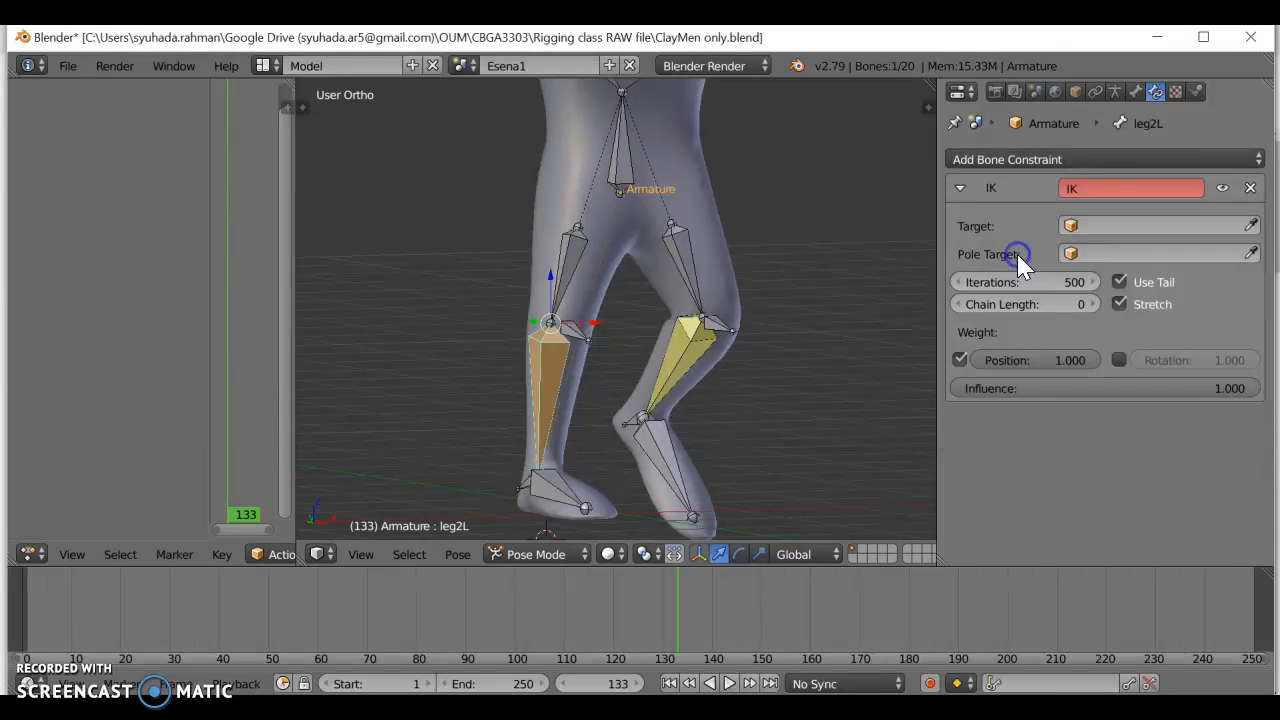
left_click(1094, 228)
left_click(1084, 257)
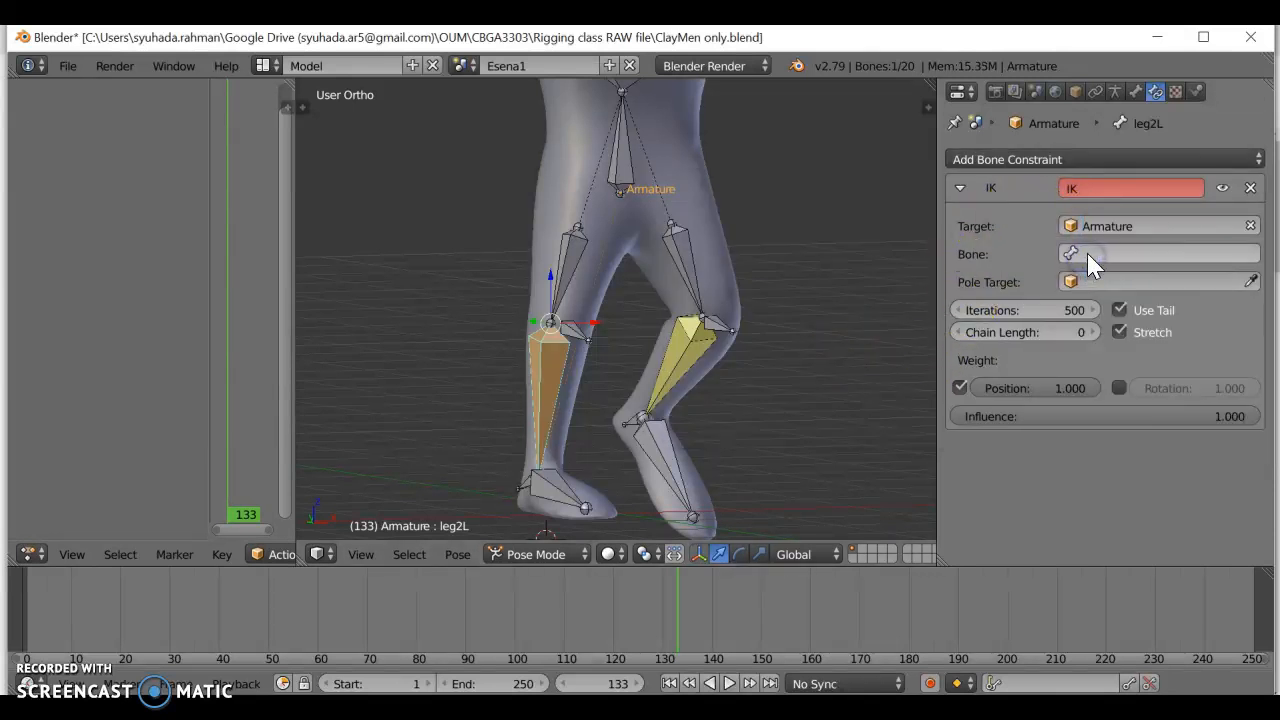
left_click(1090, 256)
scroll(1098, 430, "down", 15)
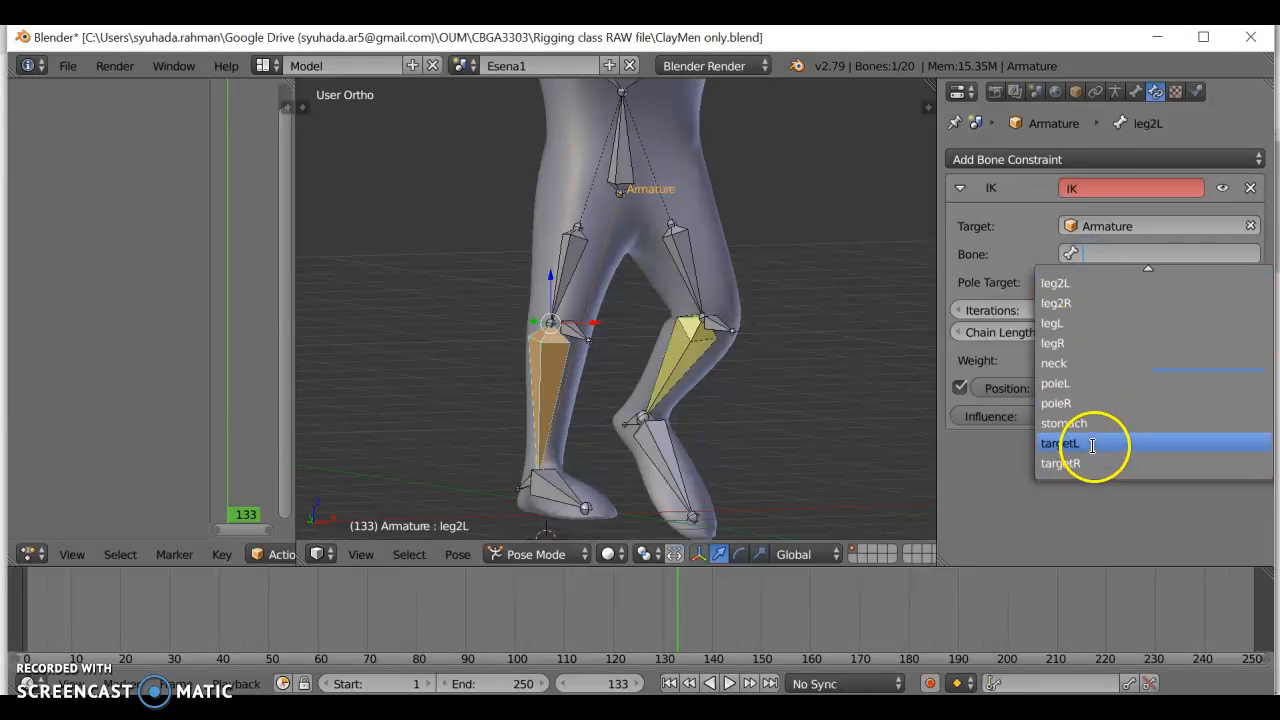
left_click(1090, 443)
Set the IK constraint's pole target to Armature with poleL as the pole bone.
left_click(1104, 283)
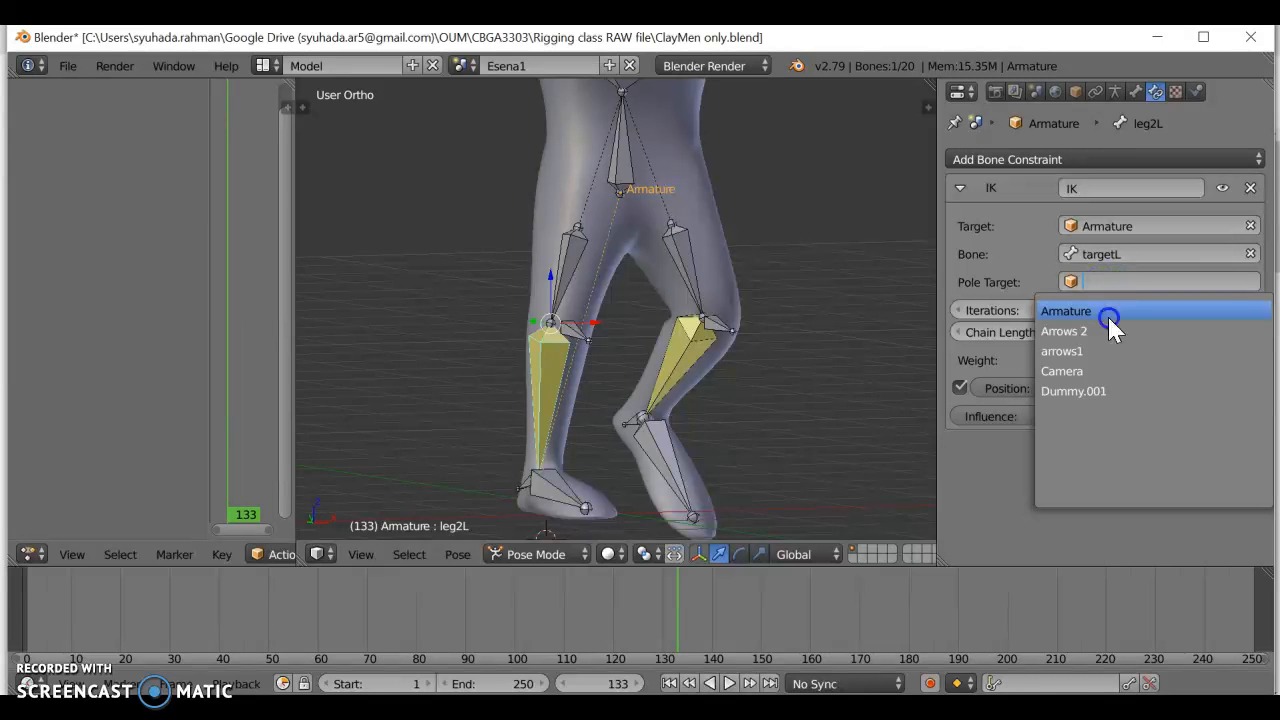
left_click(1107, 313)
left_click(1110, 308)
scroll(1095, 450, "down", 15)
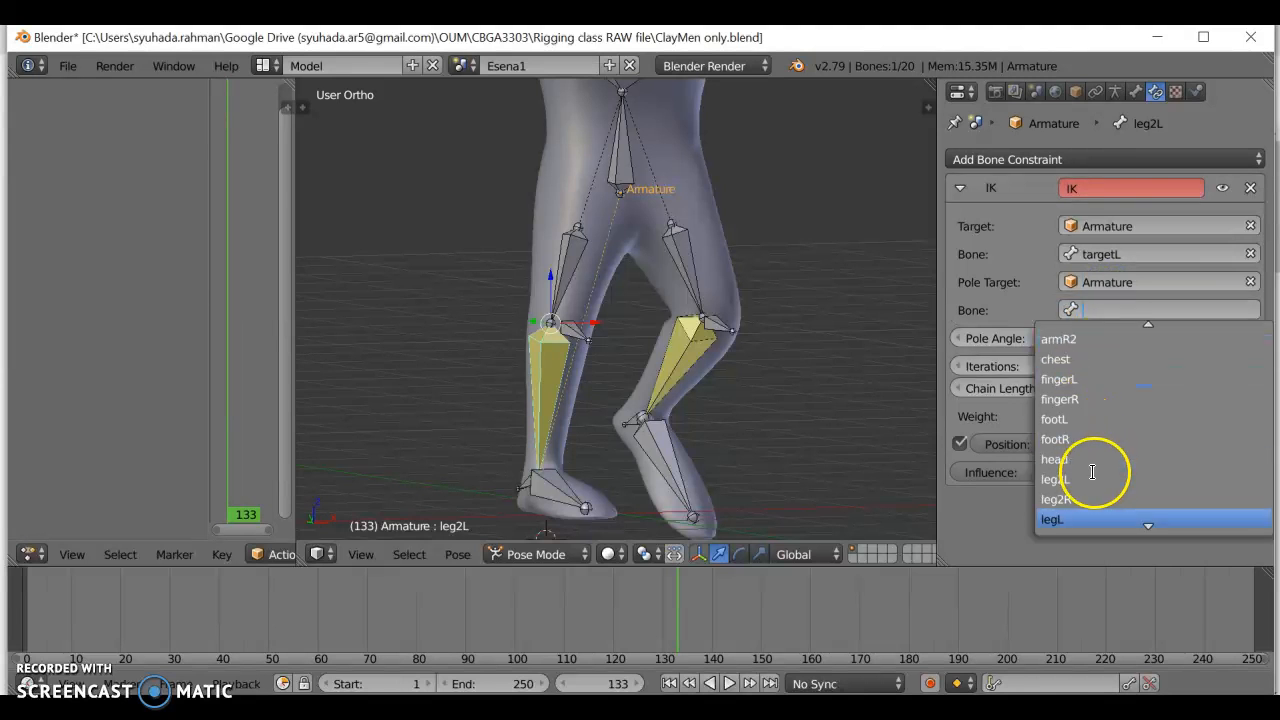
left_click(1090, 439)
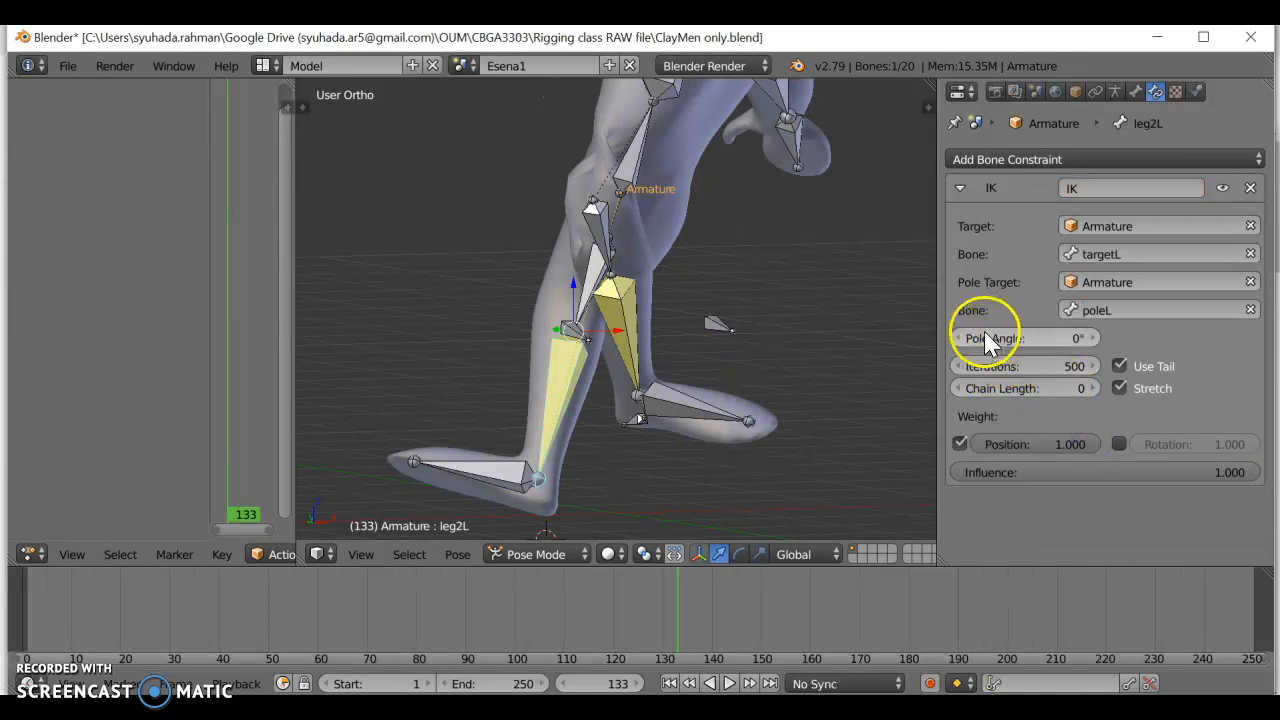
Set the IK constraint's pole angle to 90° and its chain length to 2.
left_click(1041, 338)
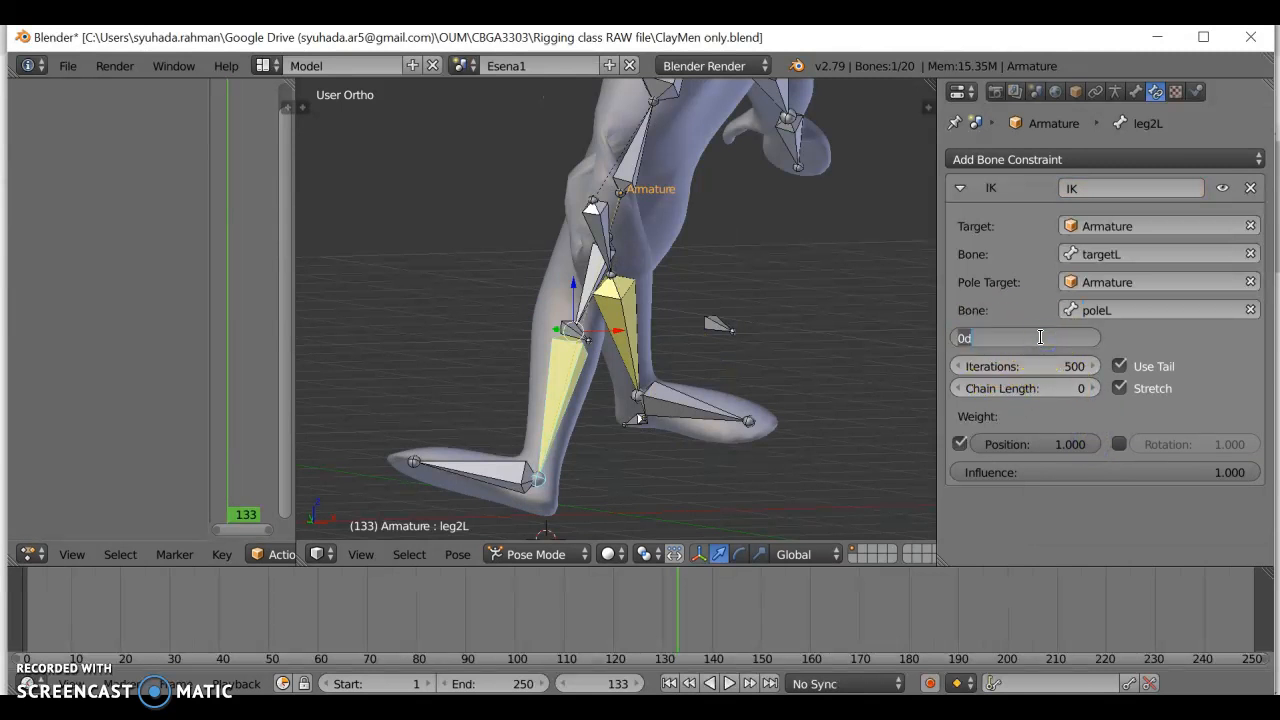
type("90")
key("Return")
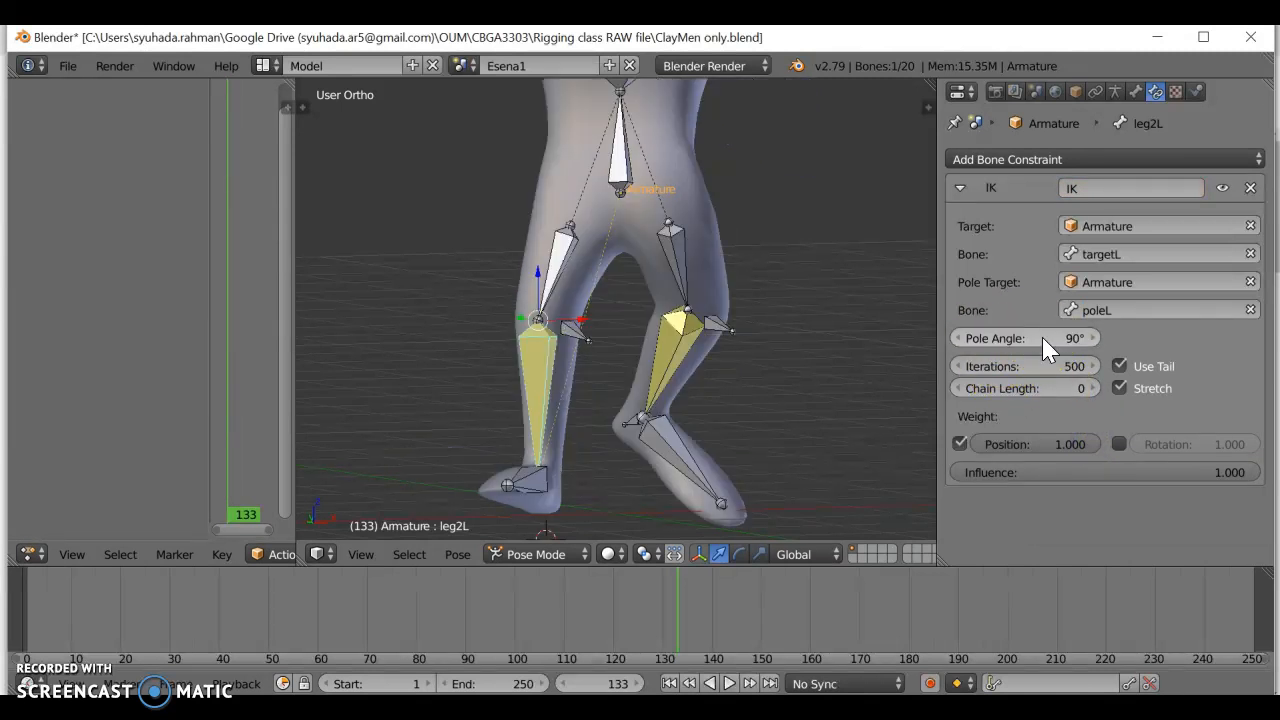
left_click(1046, 388)
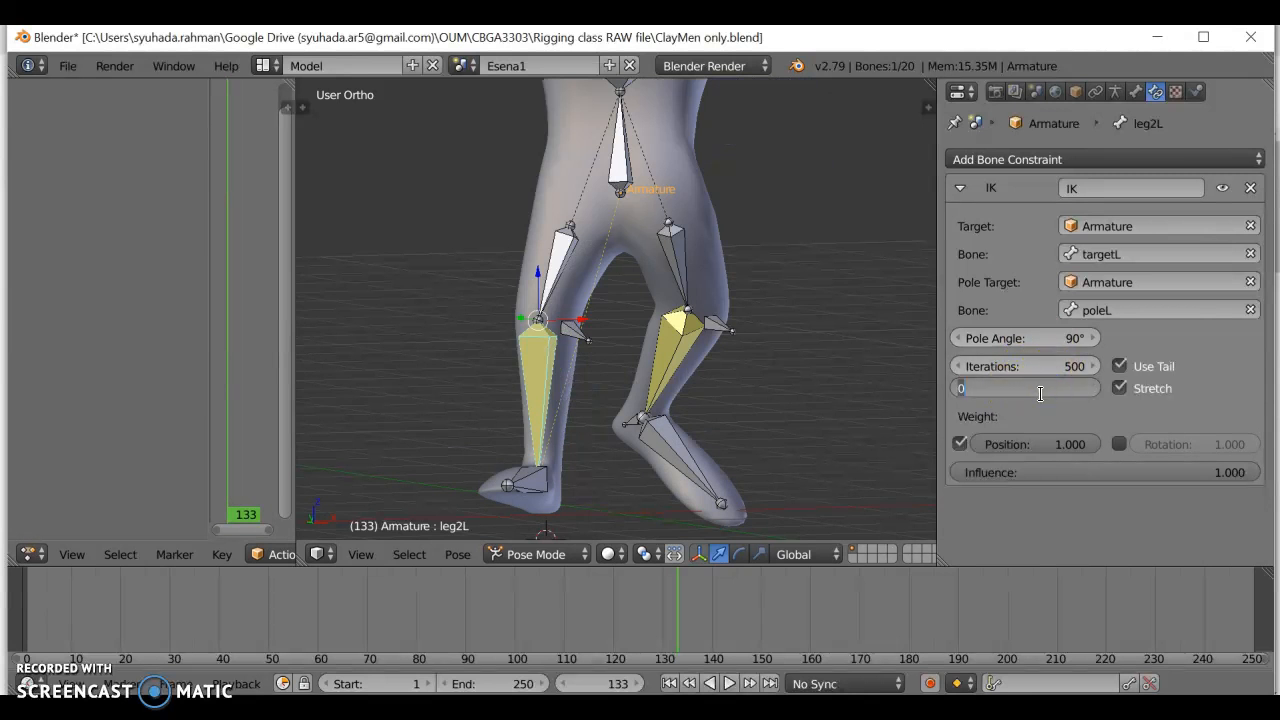
type("2")
left_click(1160, 398)
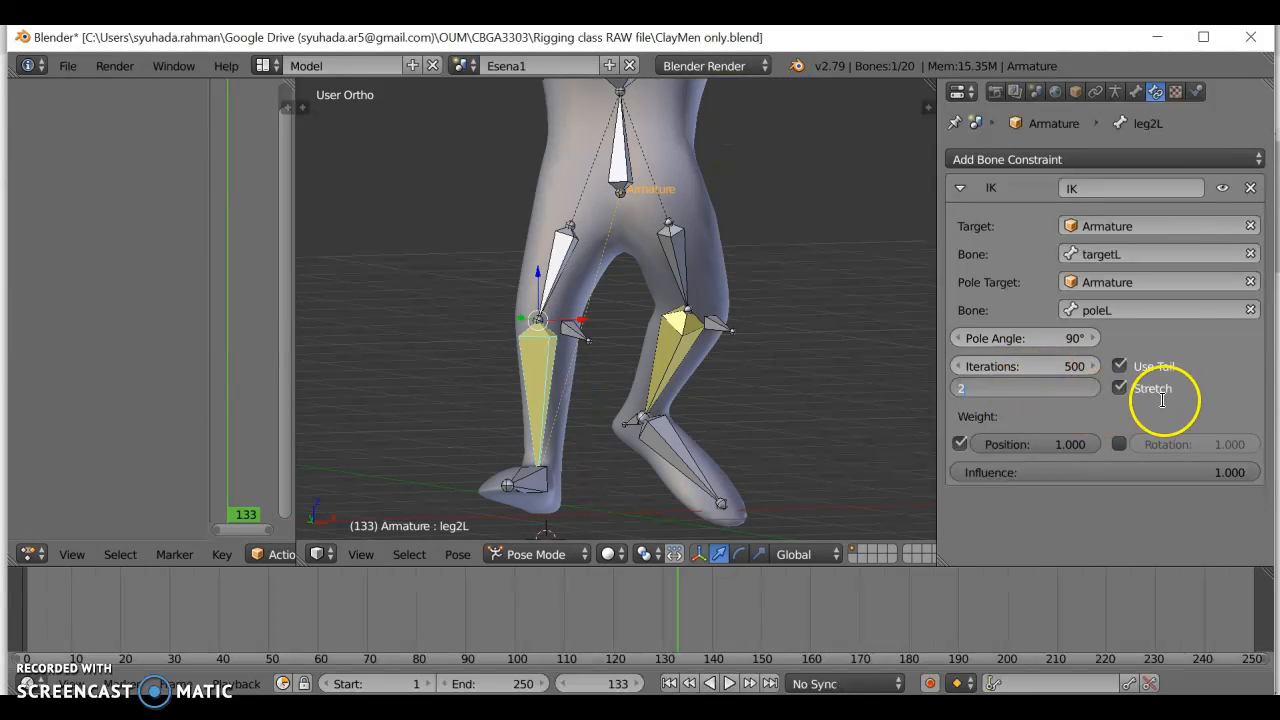
Select the targetL bone at the ankle and move it around to test the leg's bending, placing it back near its starting point.
scroll(702, 407, "down", 5)
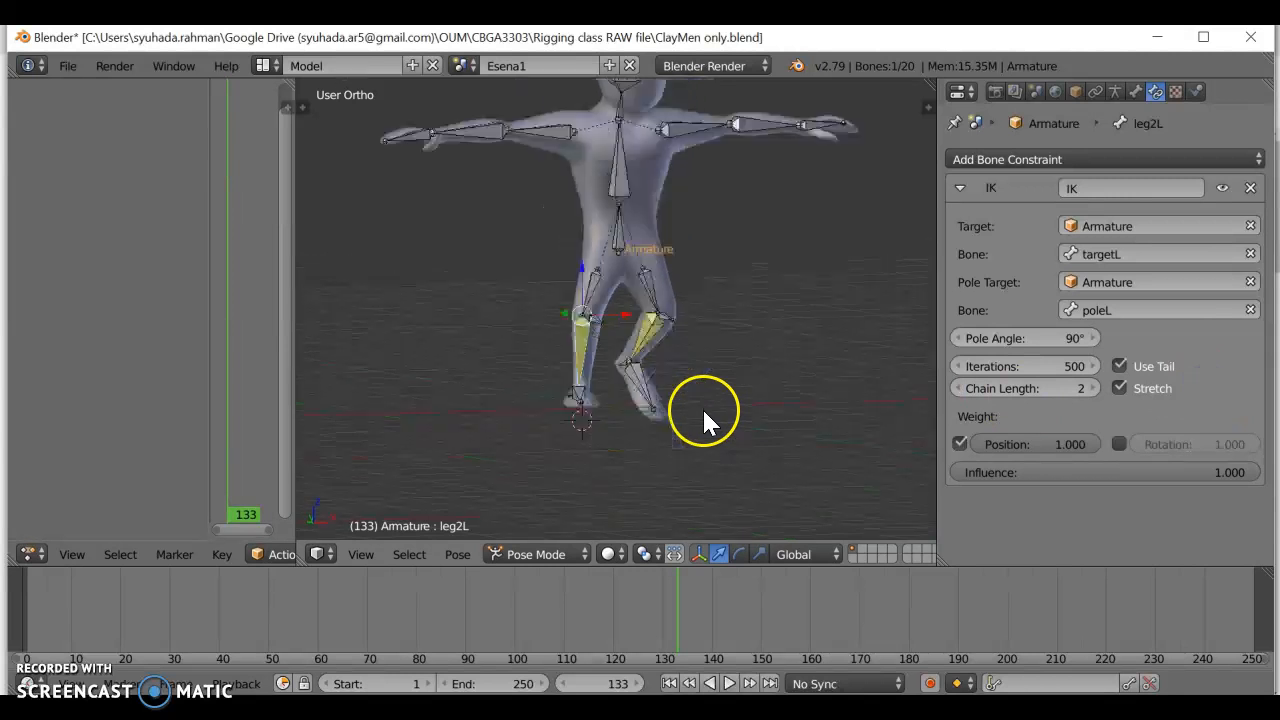
middle_click_drag(744, 386, 798, 395)
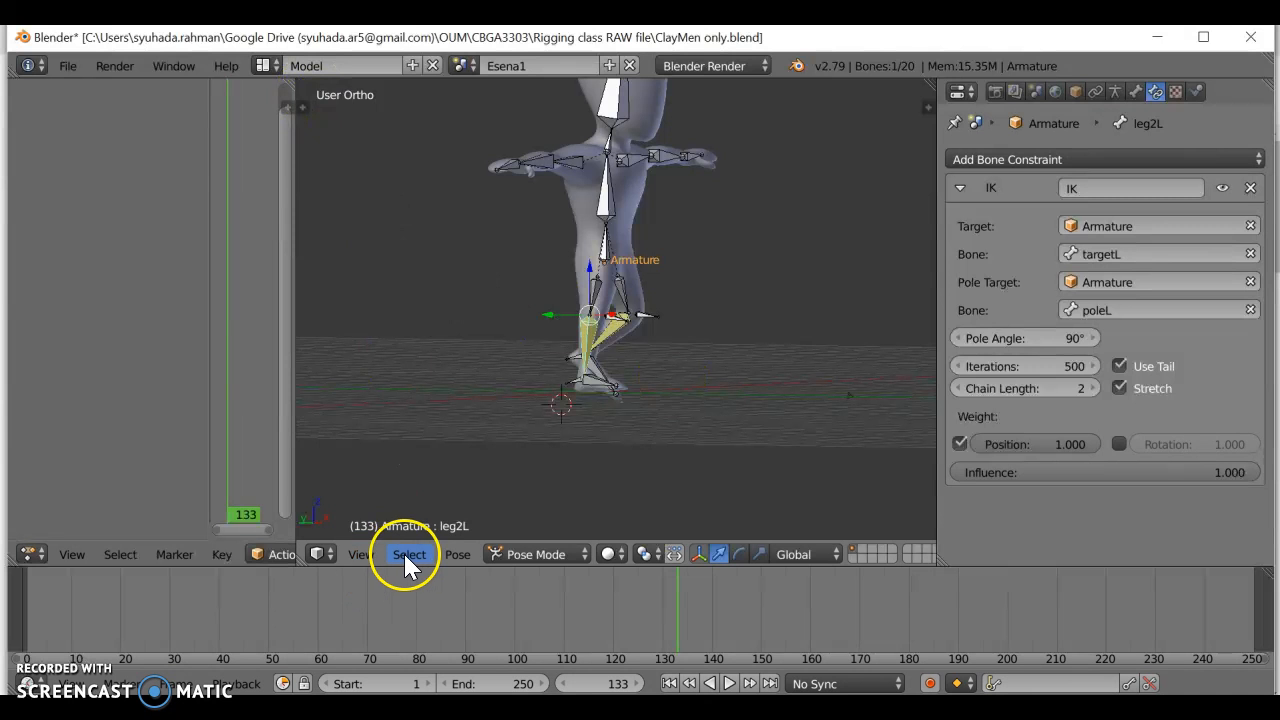
left_click(355, 556)
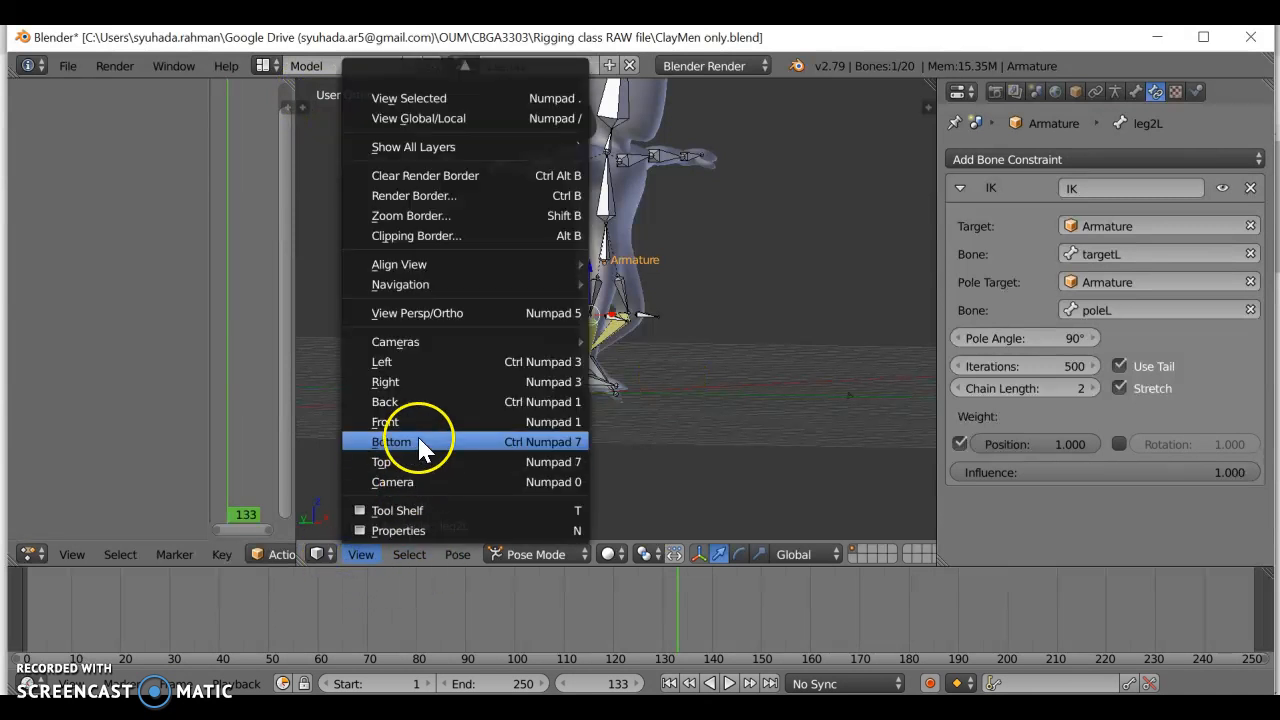
left_click(428, 362)
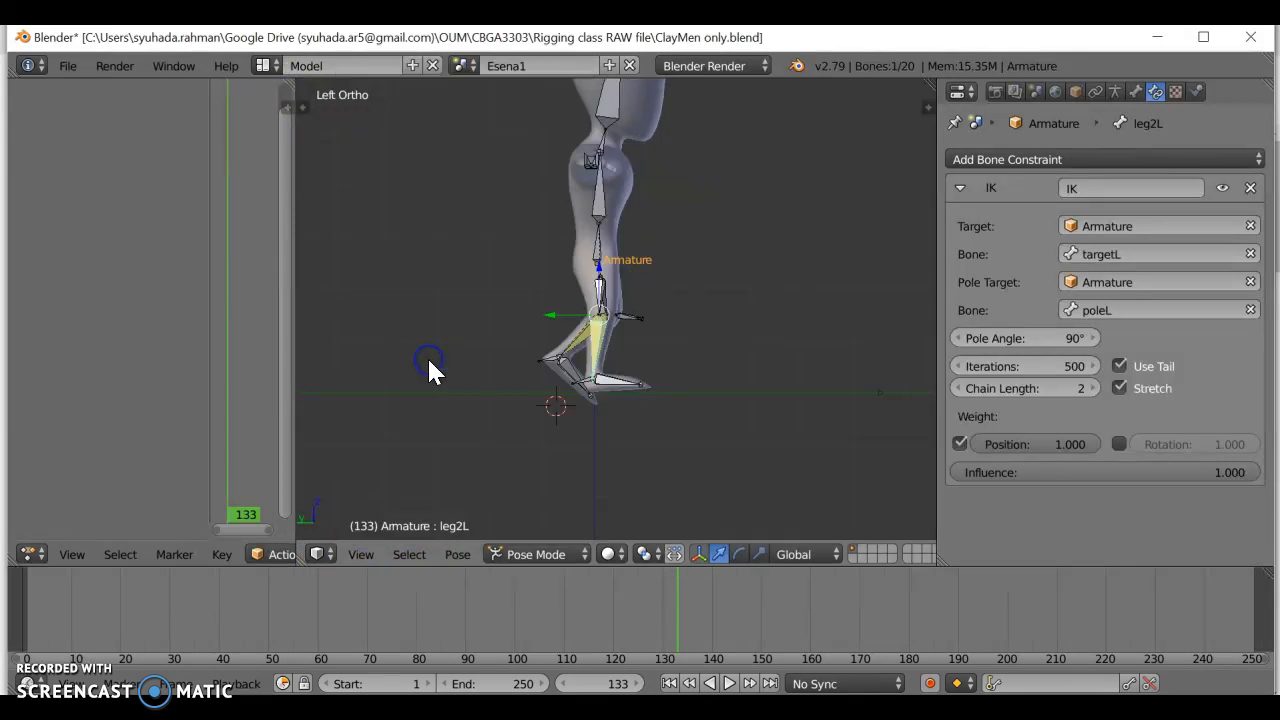
scroll(498, 432, "up", 2)
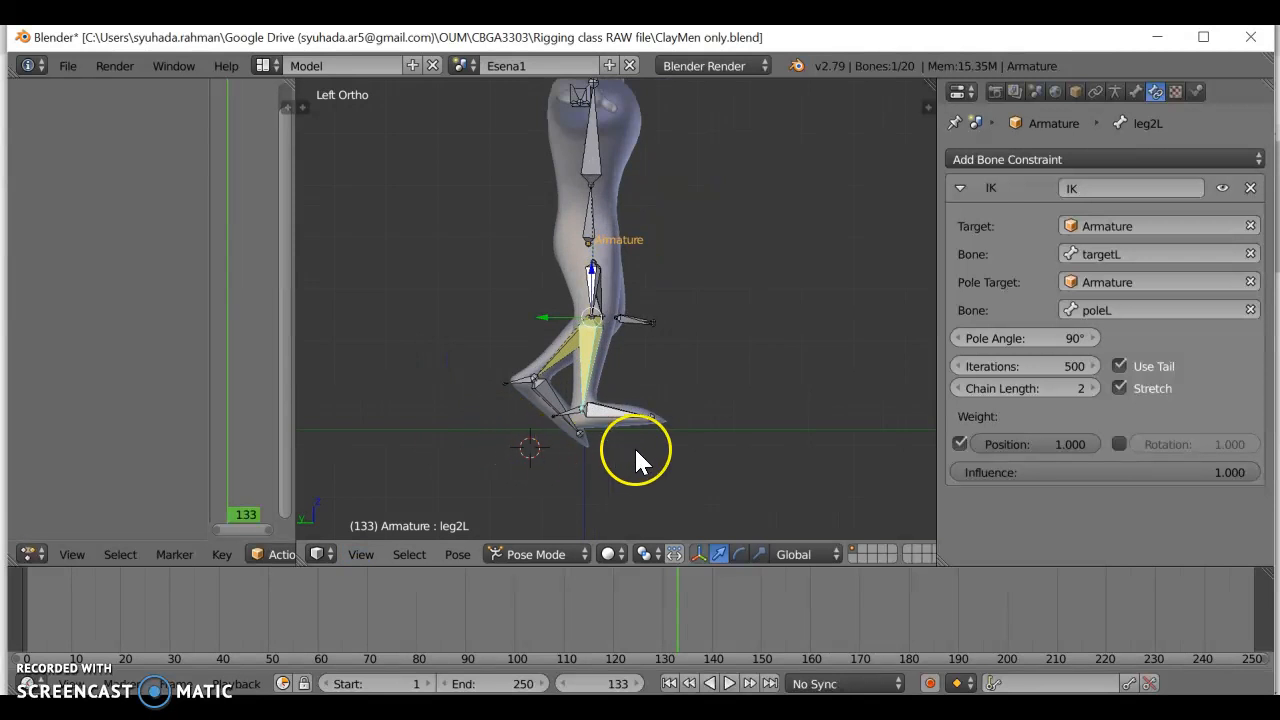
left_click(668, 423)
middle_click_drag(668, 423, 700, 422)
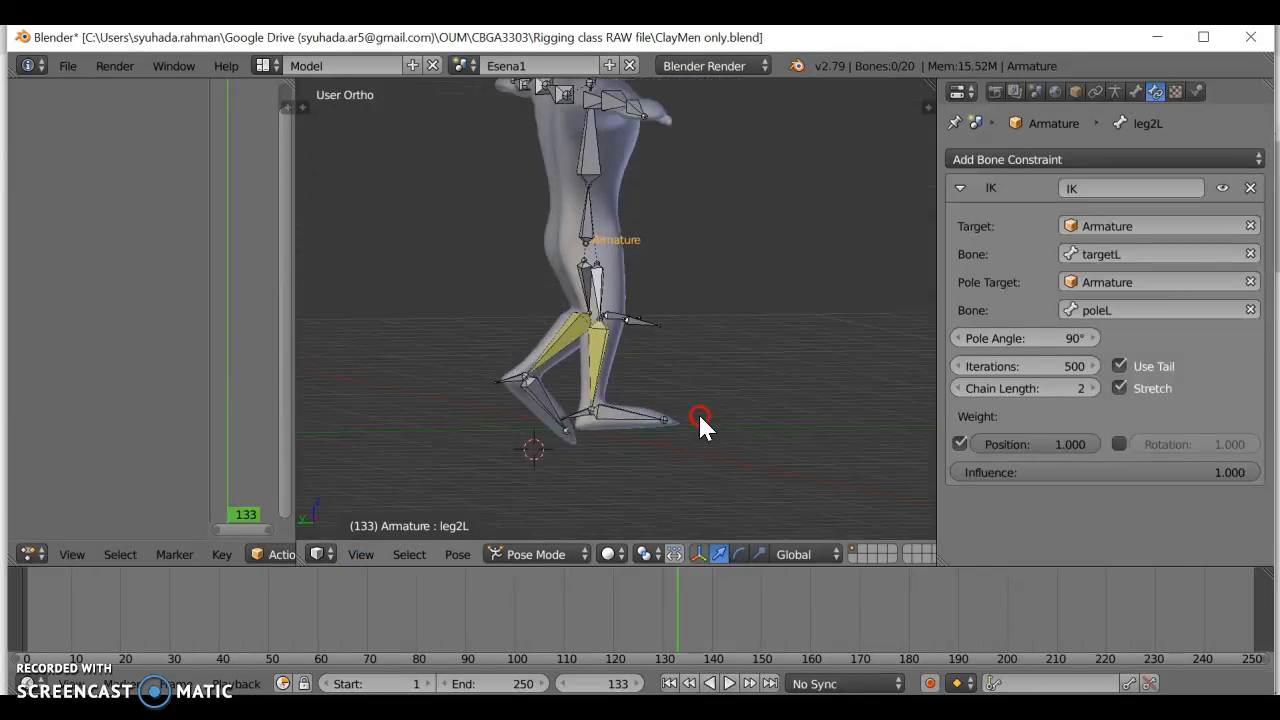
right_click(580, 414)
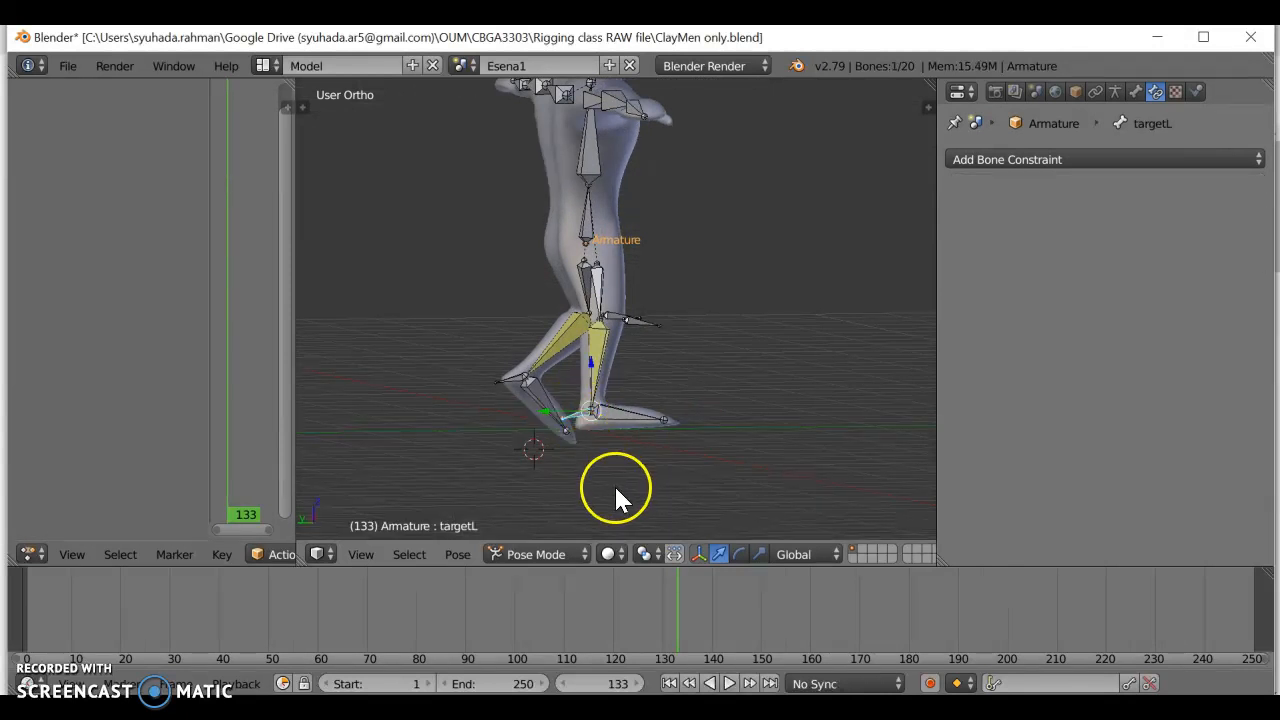
key("g")
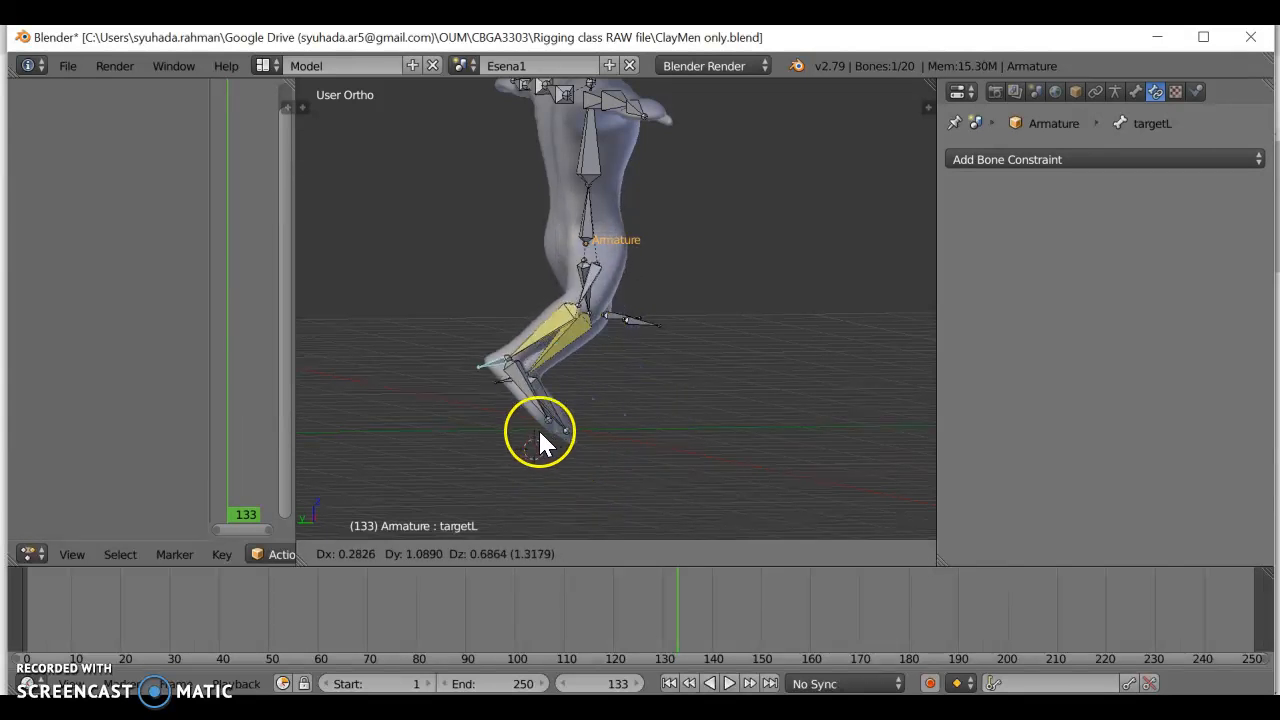
left_click(625, 484)
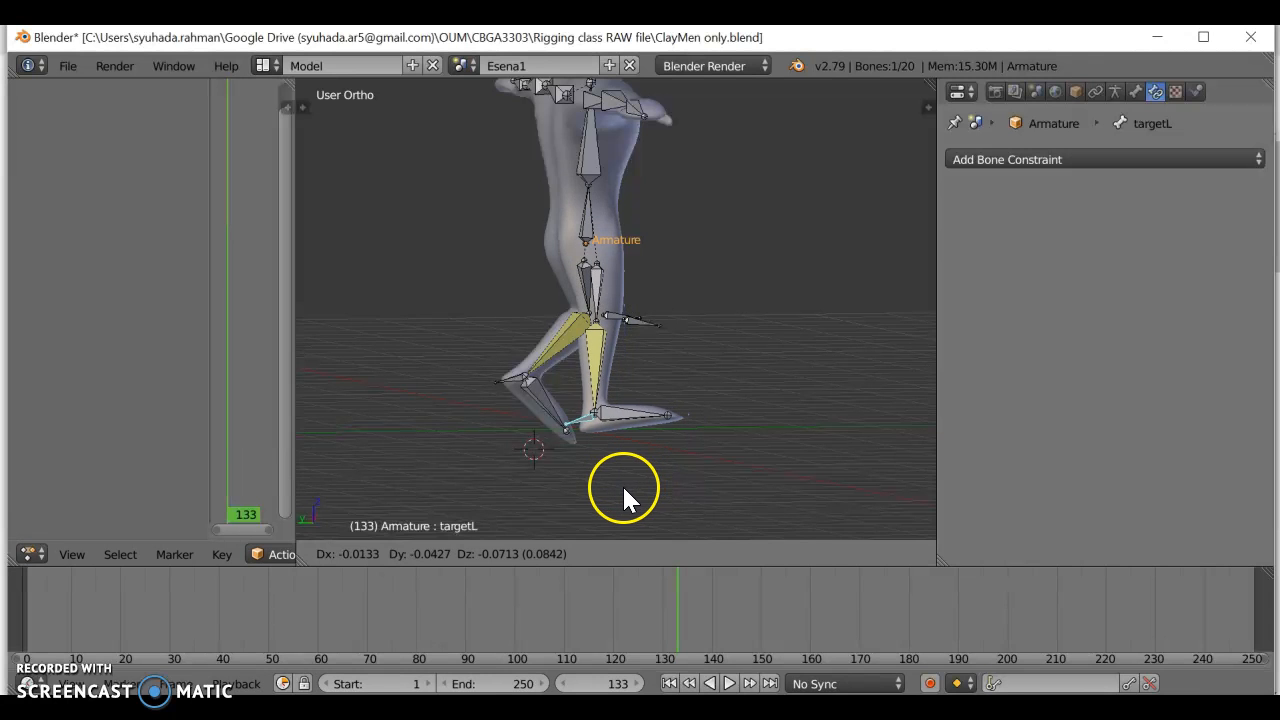
left_click(361, 554)
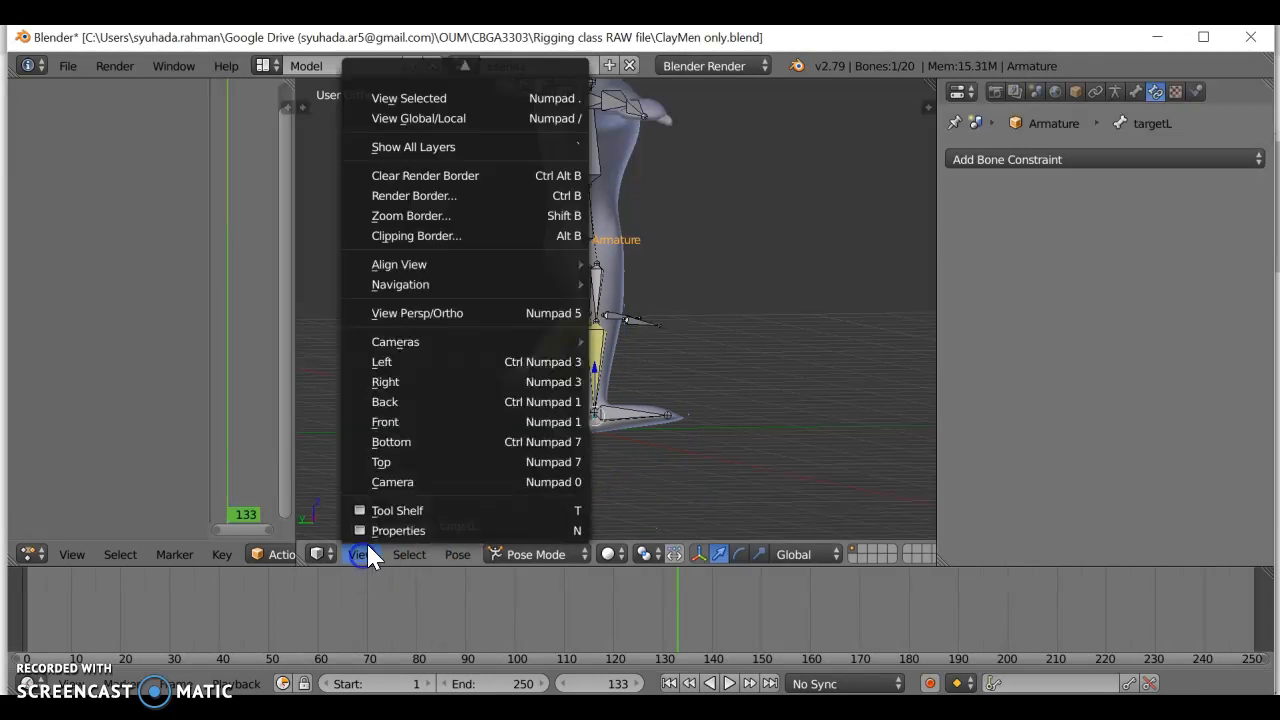
left_click(410, 318)
left_click(361, 554)
left_click(417, 313)
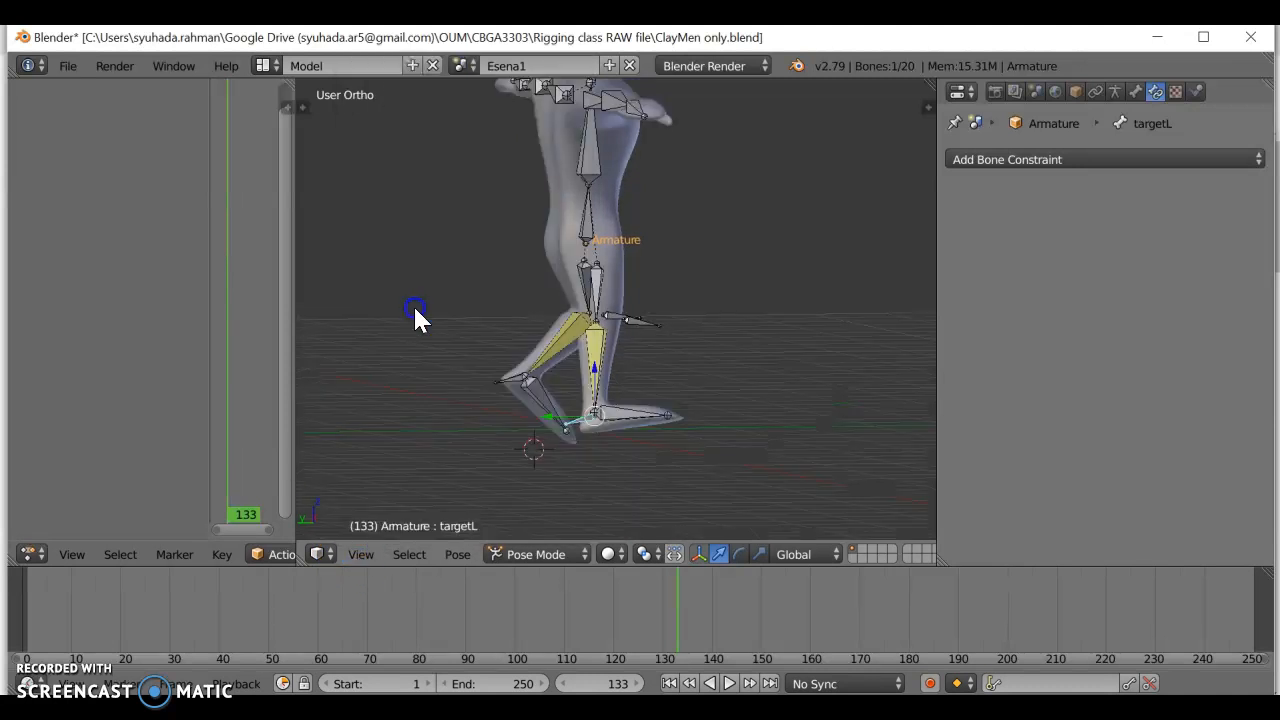
left_click(361, 554)
left_click(400, 362)
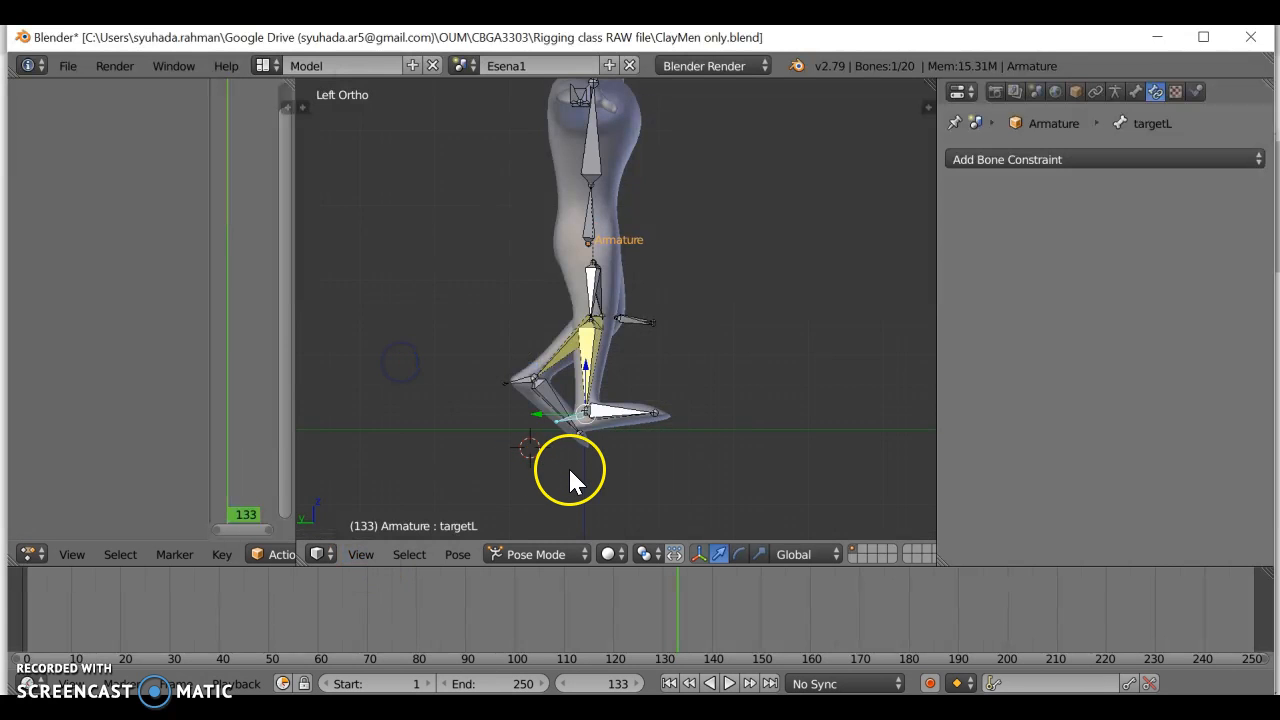
In the Right view, move the targetR bone down so the bent leg straightens and its foot reaches the ground.
left_click(362, 554)
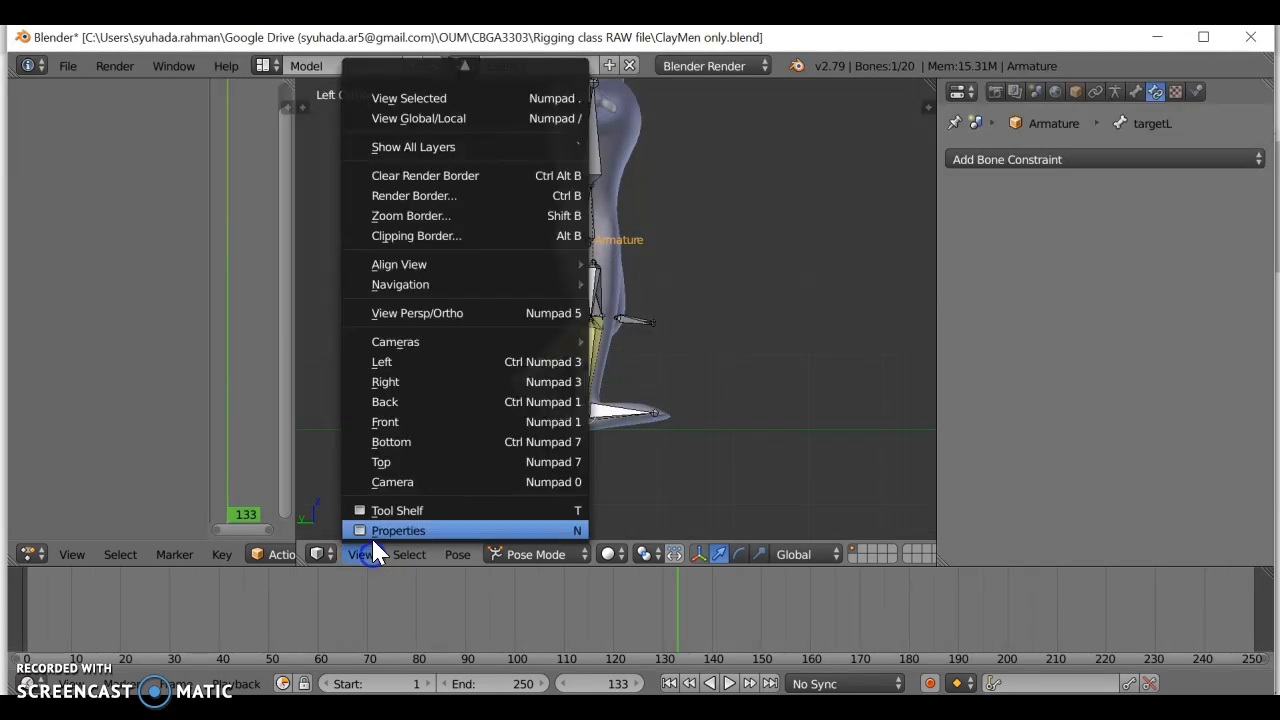
left_click(387, 381)
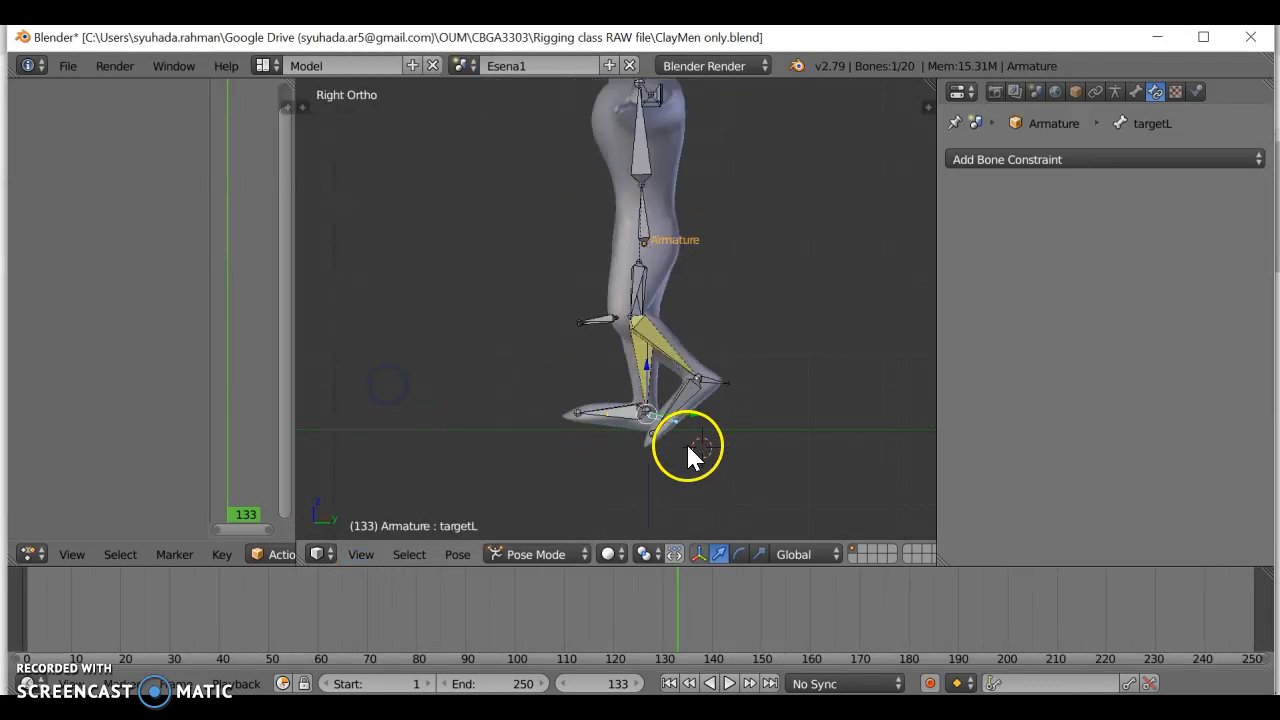
right_click(711, 380)
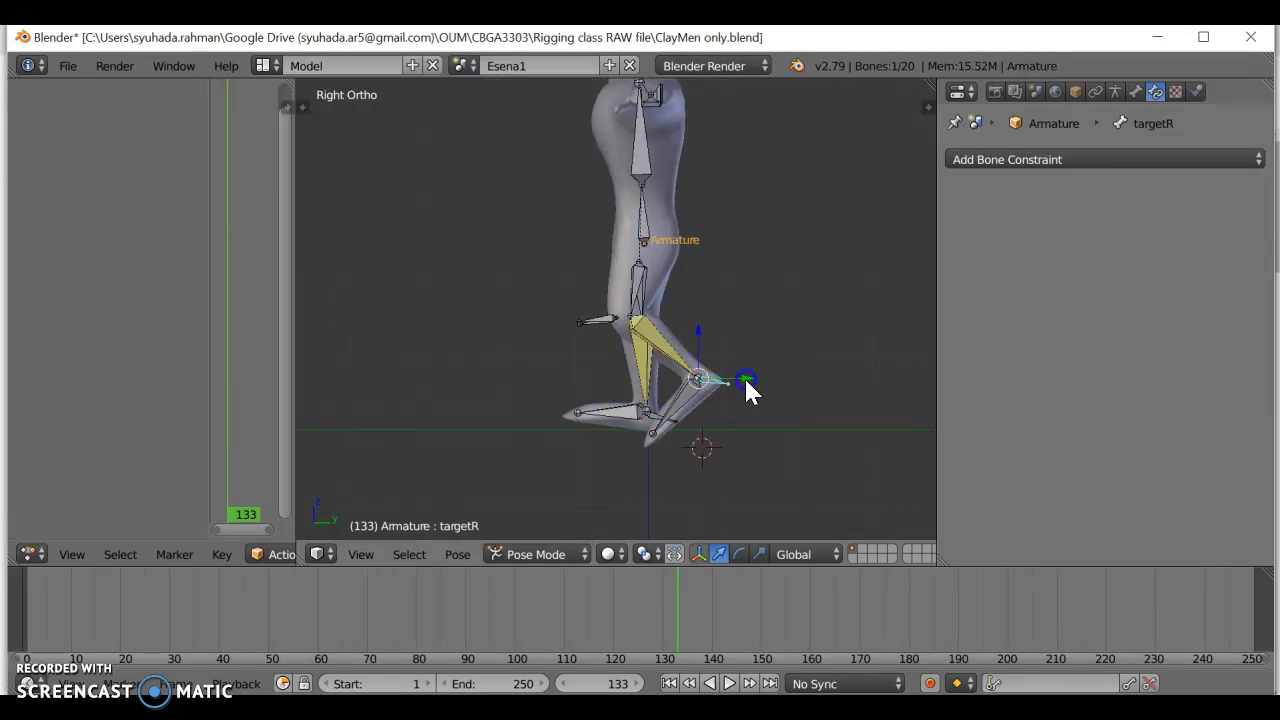
key("g")
left_click_drag(690, 418, 690, 458)
left_click_drag(643, 327, 651, 363)
right_click(526, 378)
middle_click_drag(526, 378, 714, 380)
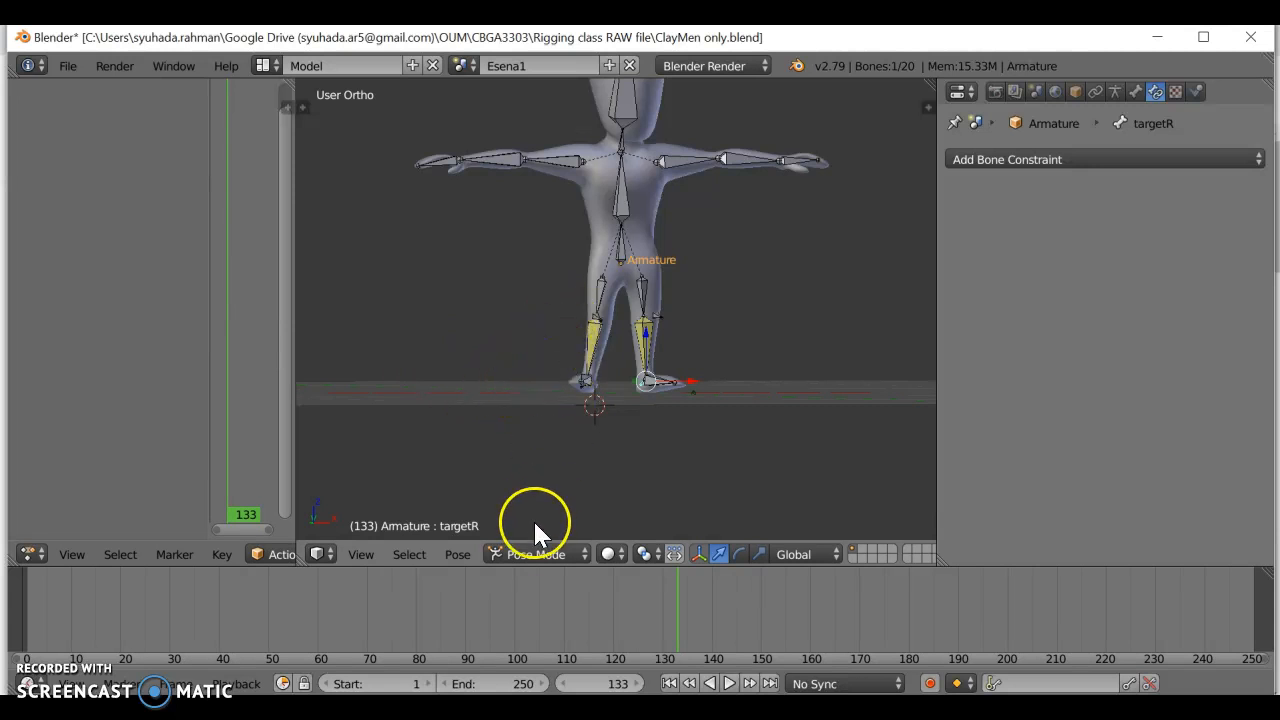
Select the Dummy.001 body mesh in Object Mode.
right_click(591, 247)
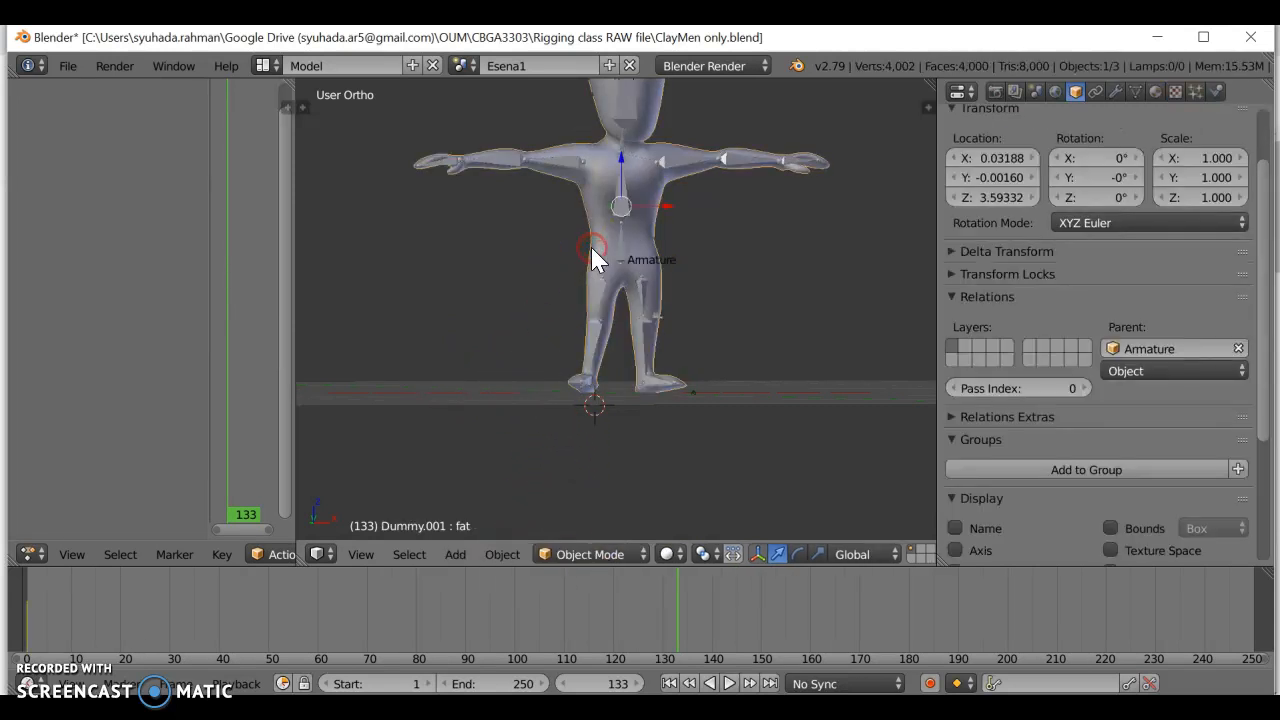
scroll(660, 345, "up", 3)
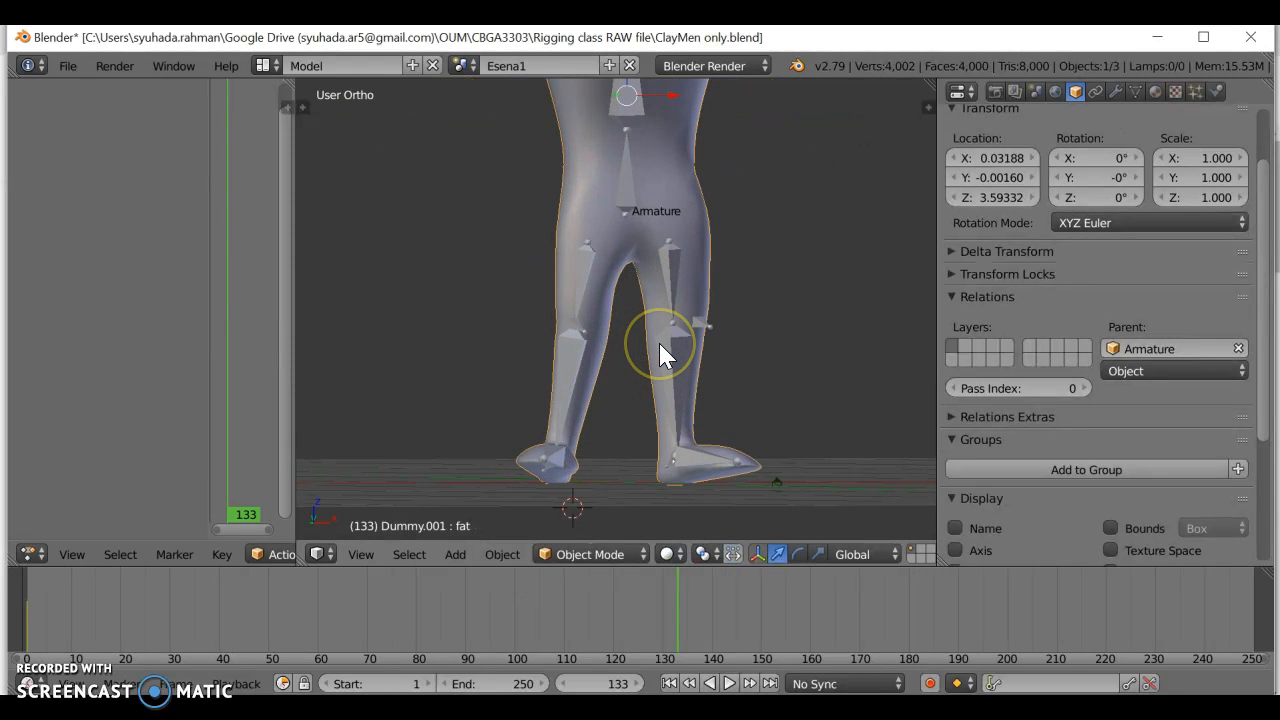
scroll(660, 345, "down", 2)
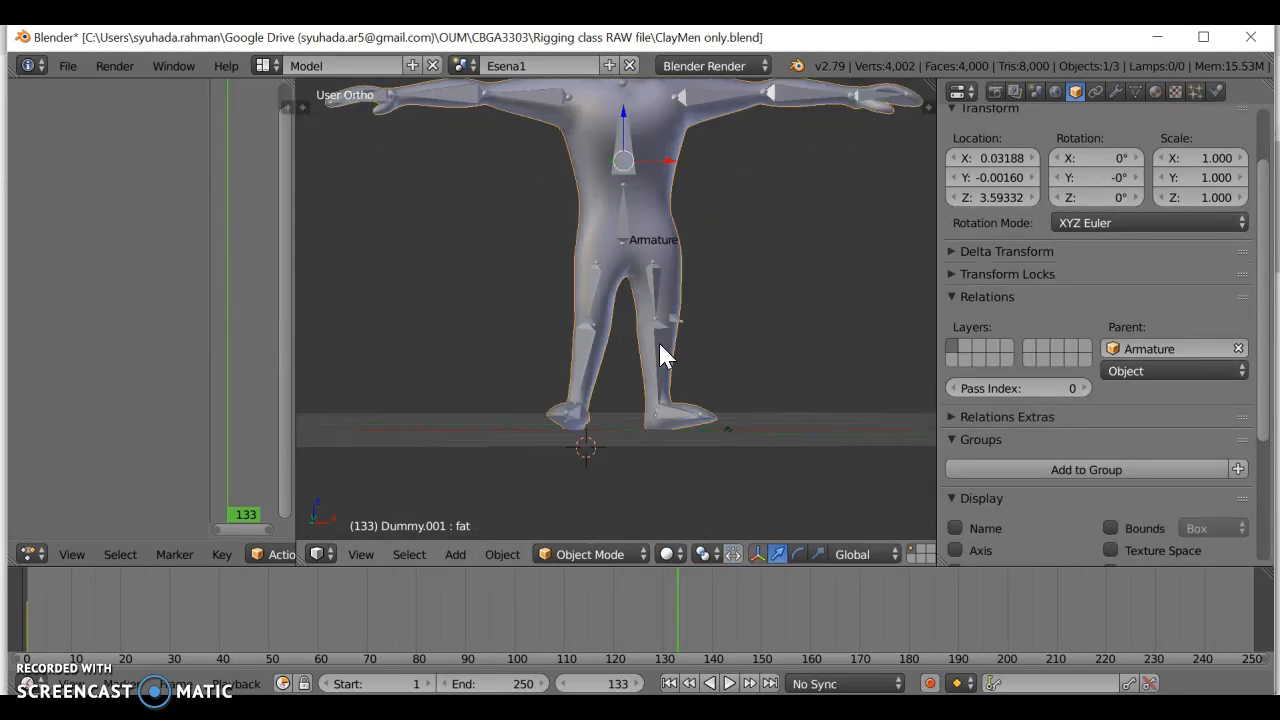
left_click(565, 553)
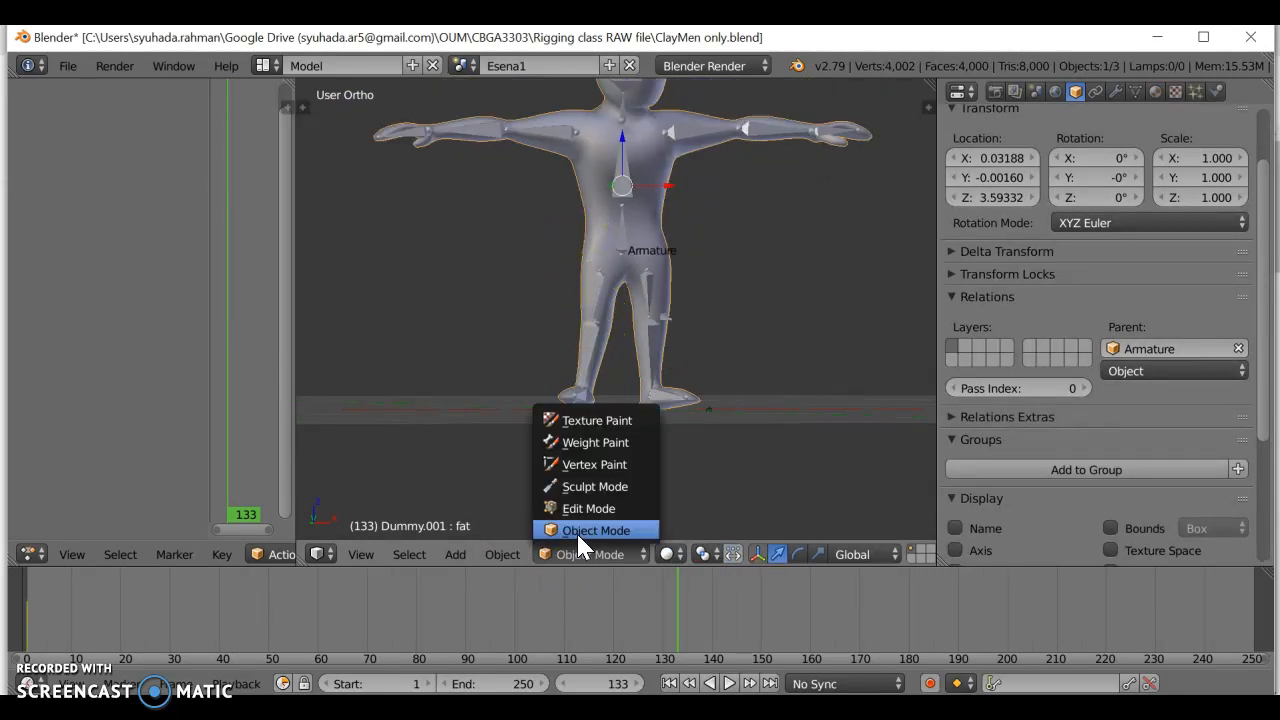
left_click(593, 530)
right_click(586, 213)
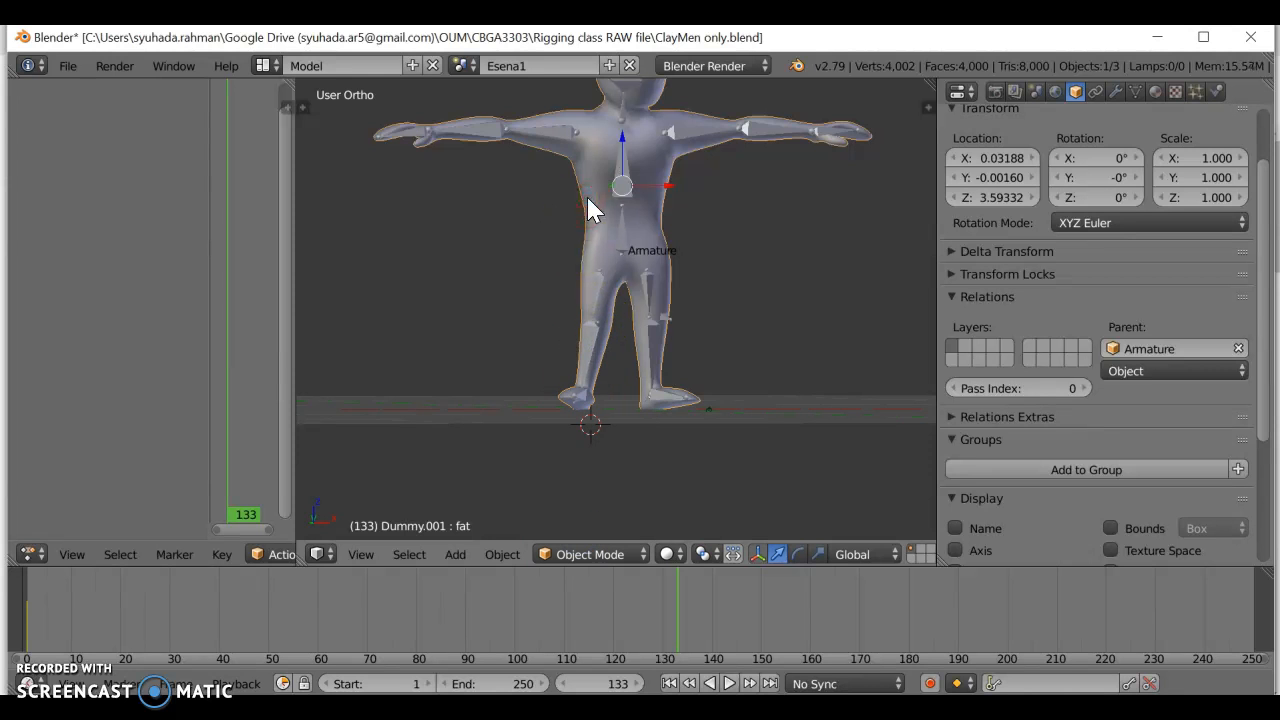
left_click(560, 554)
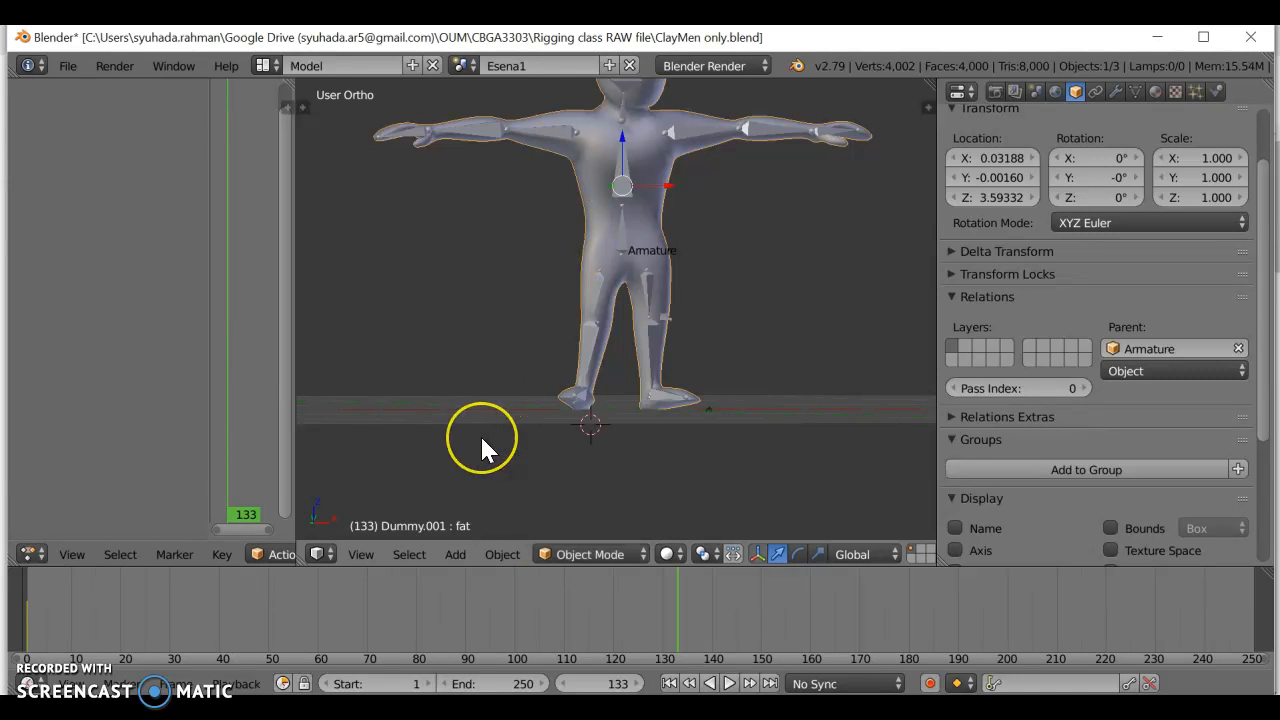
left_click(576, 556)
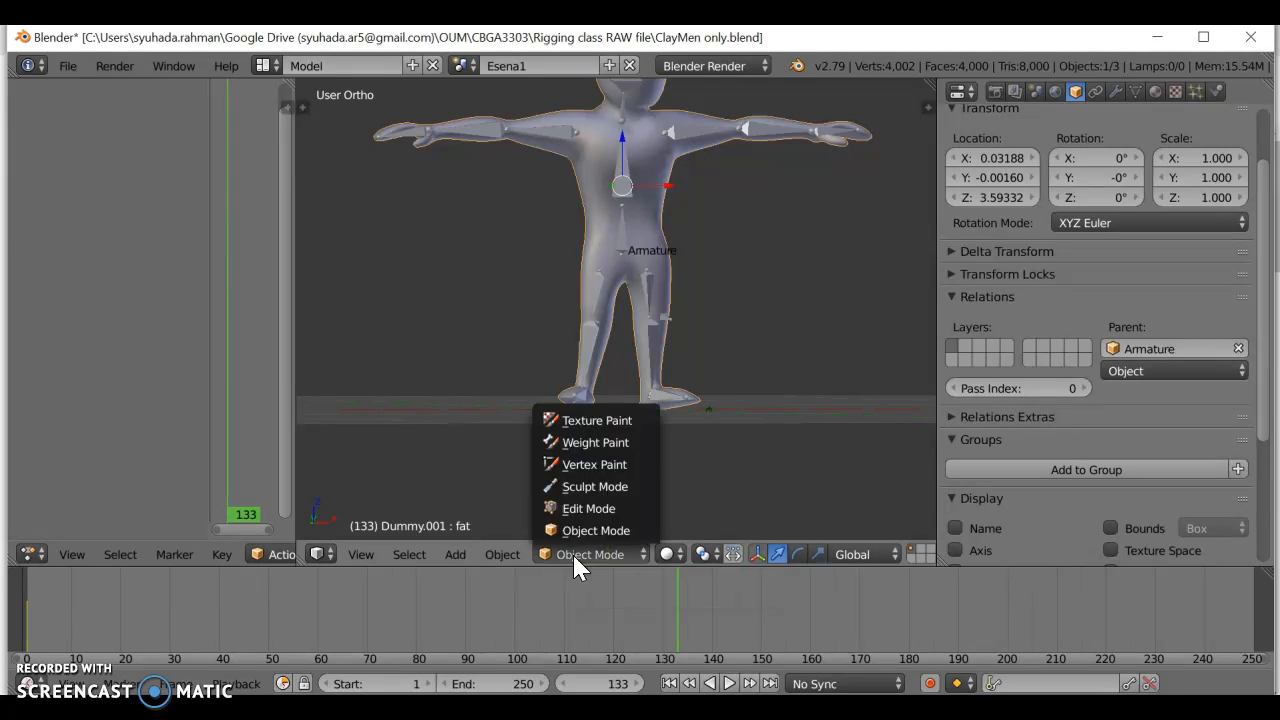
left_click(505, 380)
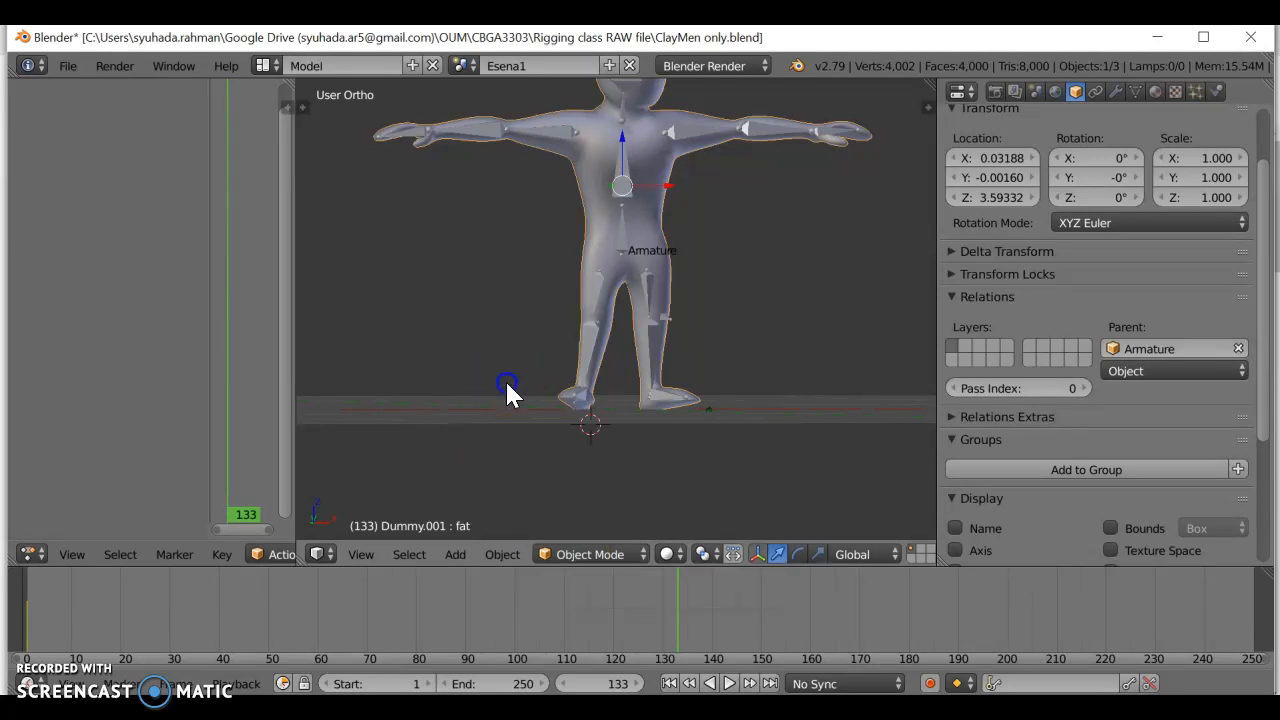
Select the legL bone of the armature in Pose Mode, and put the body mesh into Weight Paint mode.
right_click(598, 290)
left_click(603, 415)
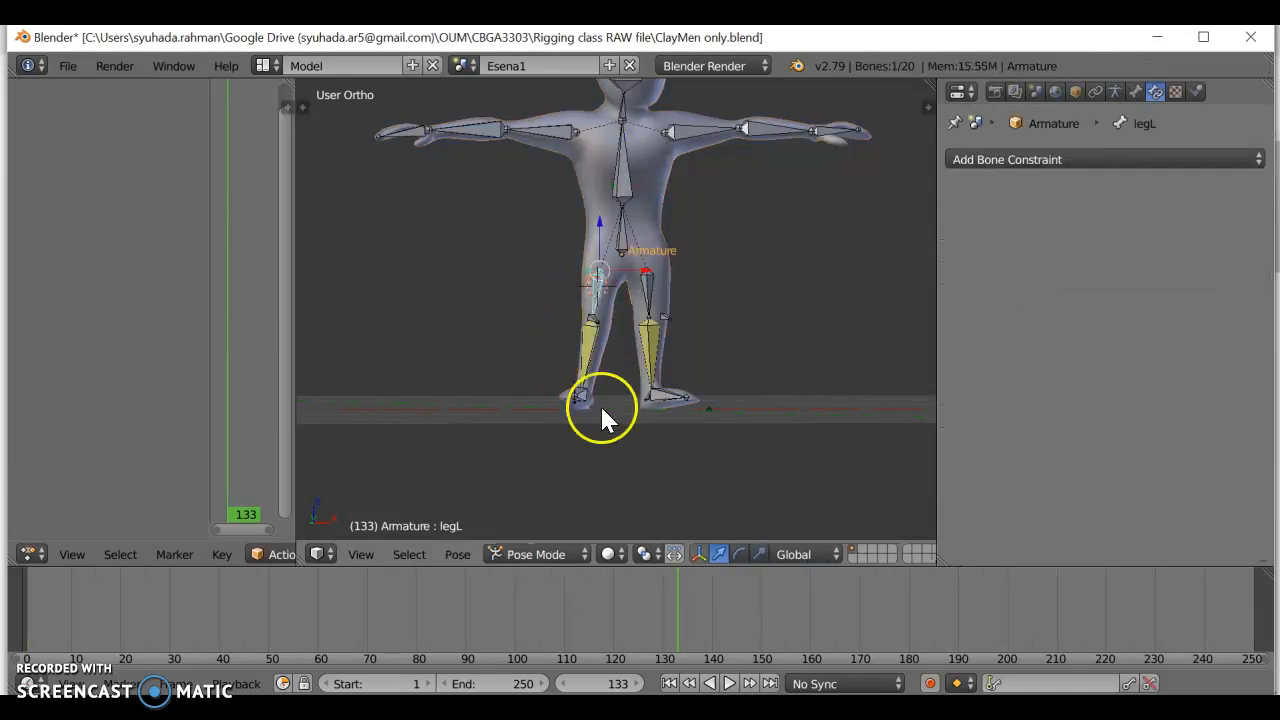
left_click(537, 552)
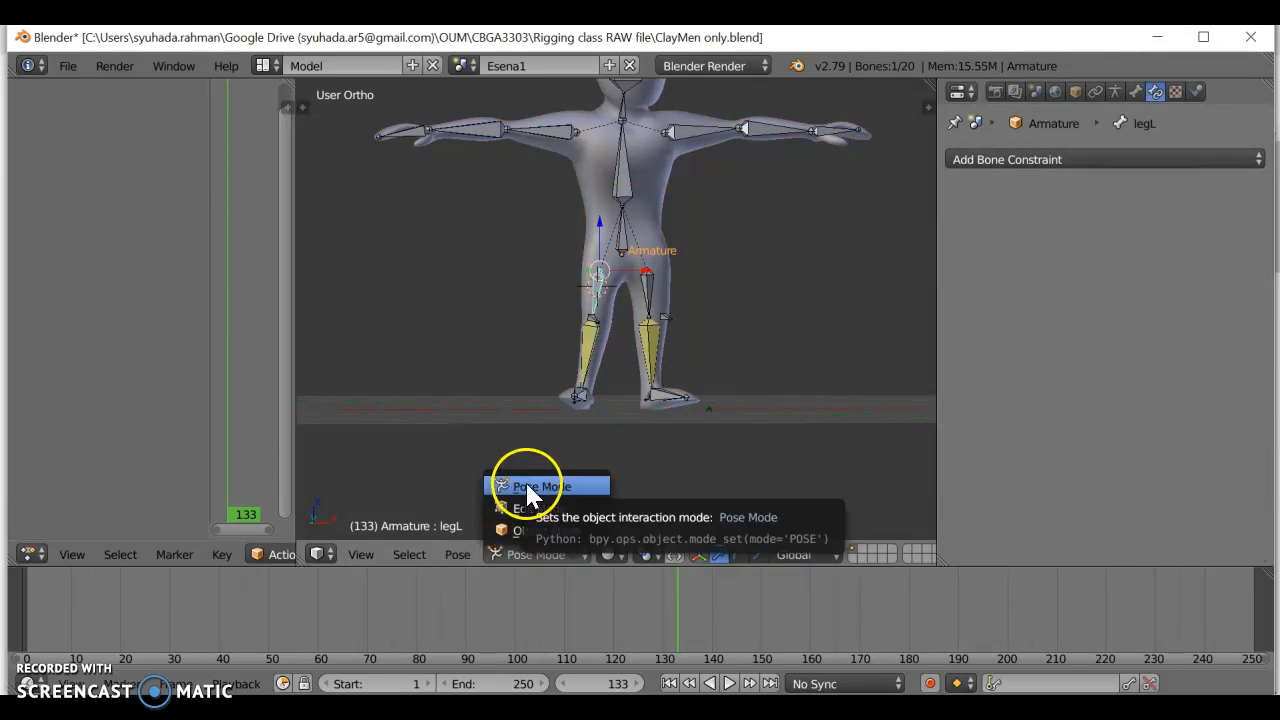
left_click(502, 400)
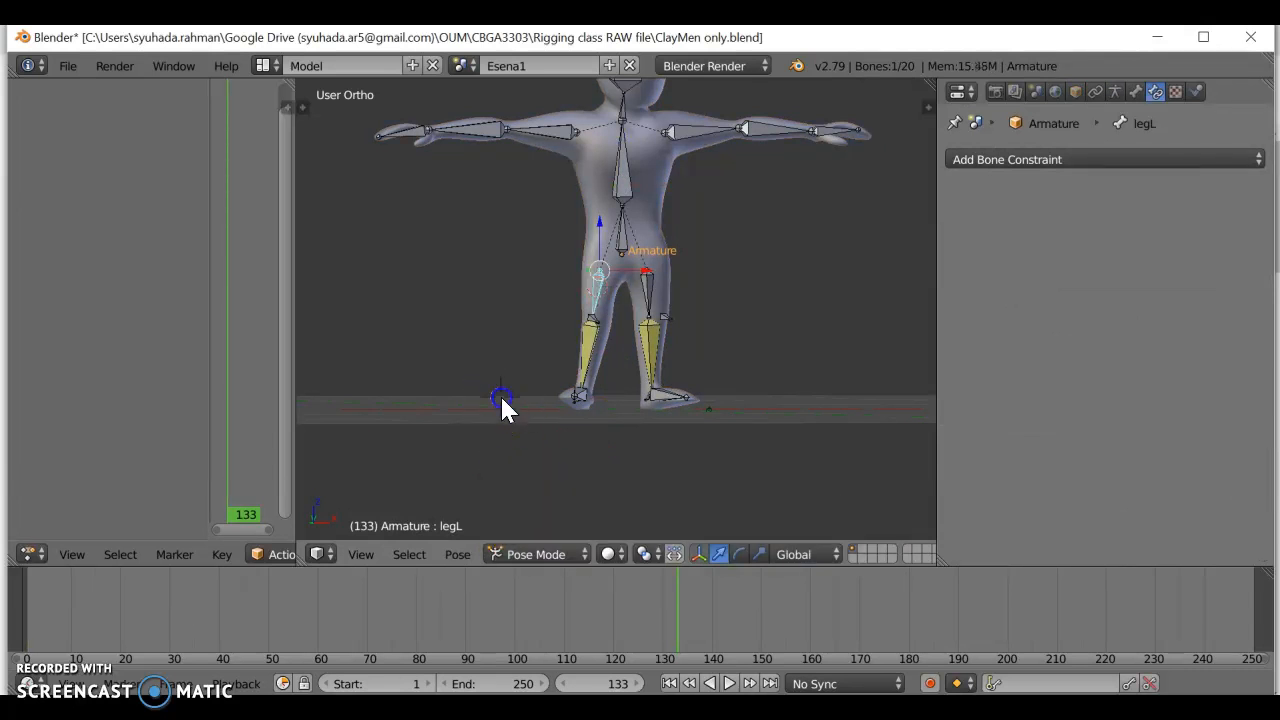
right_click(586, 193)
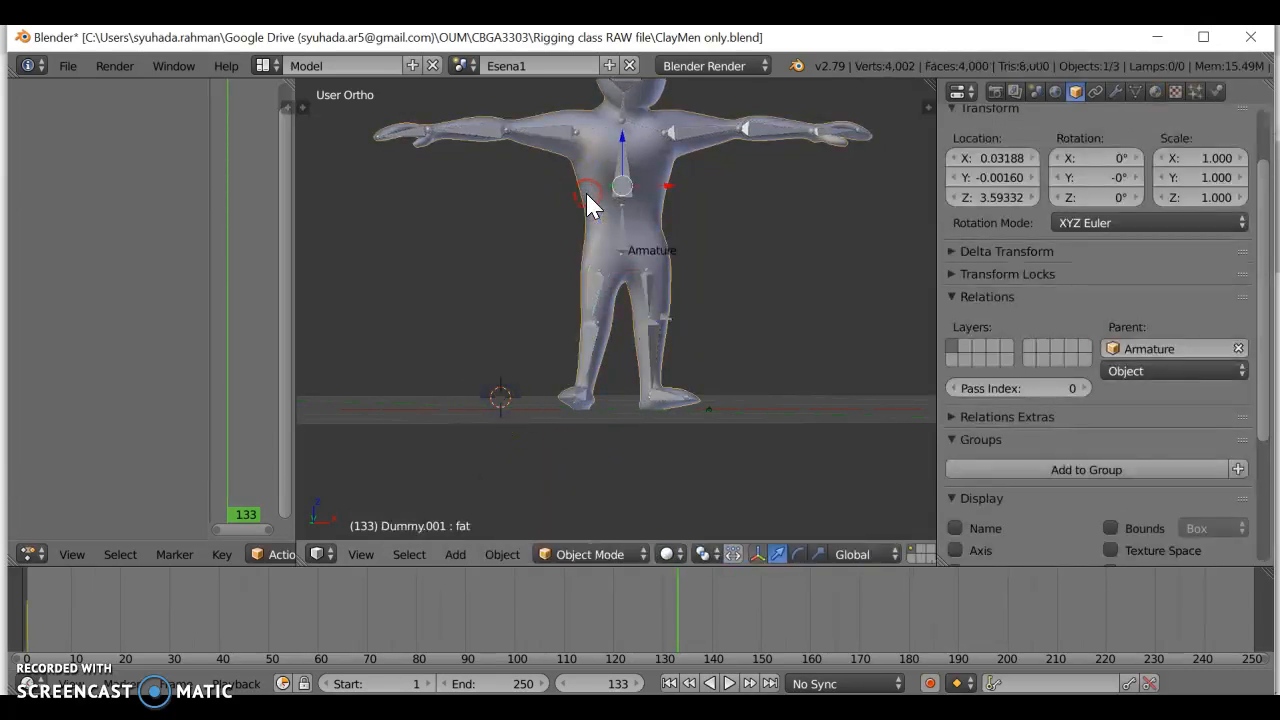
left_click(585, 557)
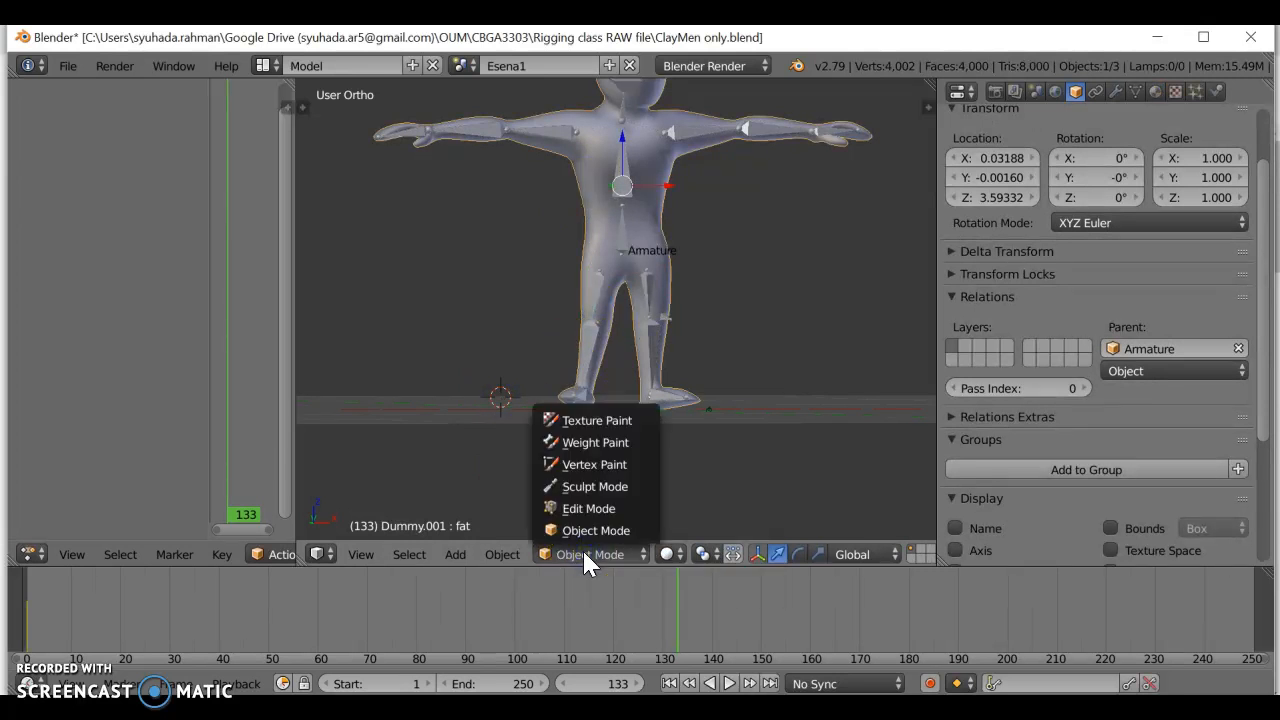
left_click(588, 452)
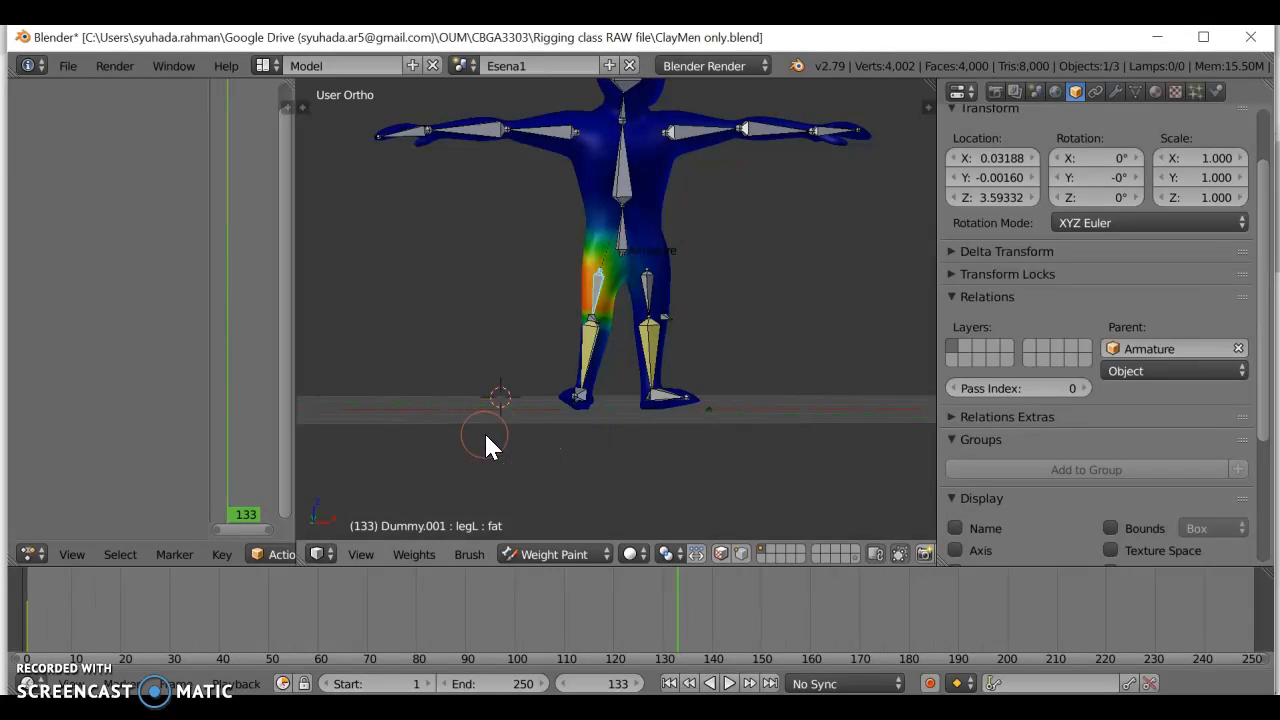
left_click(536, 556)
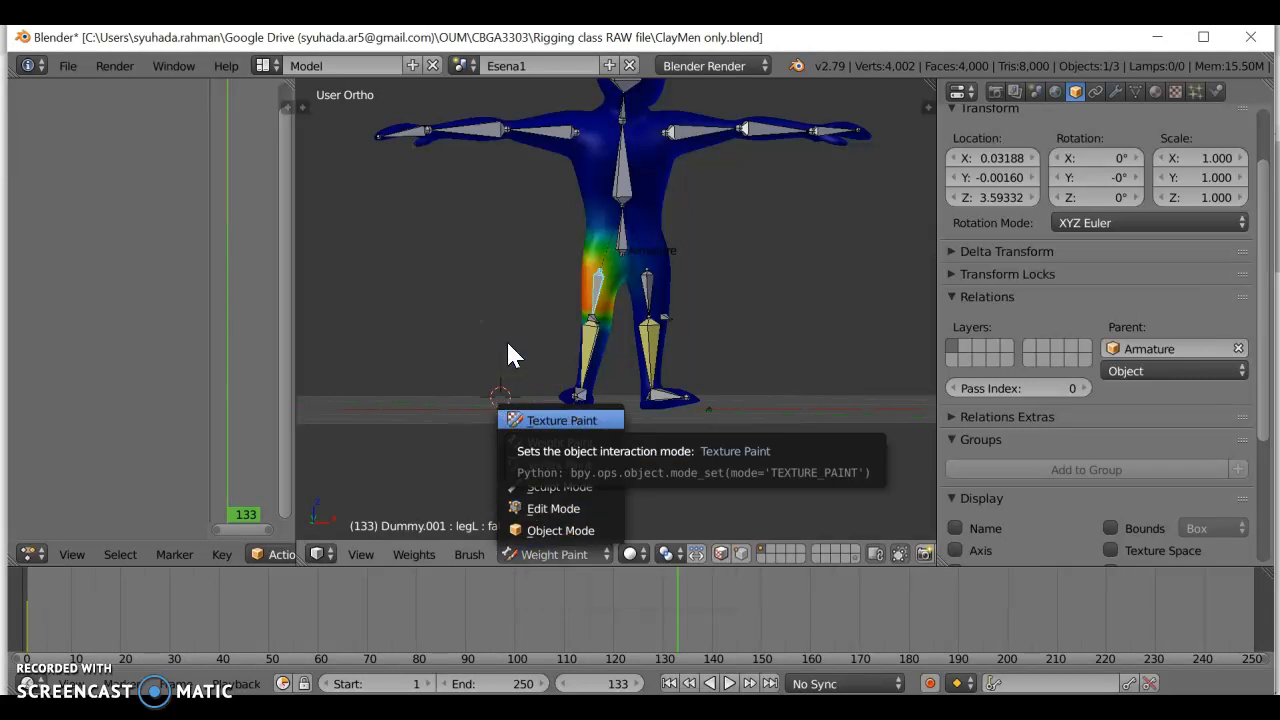
key("Escape")
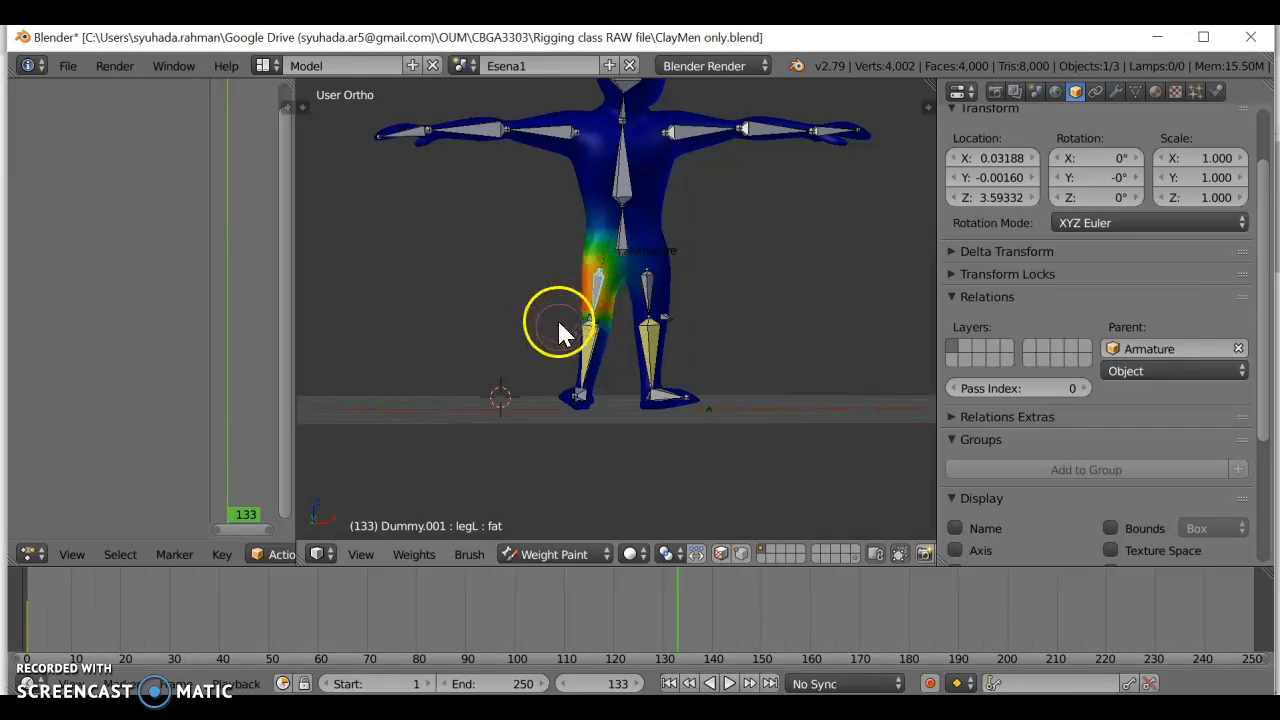
mouse_move(531, 334)
left_mouse_down()
mouse_move(609, 286)
mouse_move(510, 339)
left_mouse_up()
mouse_move(510, 339)
left_mouse_down()
mouse_move(606, 180)
mouse_move(590, 337)
left_mouse_up()
Display the weight painting brush settings, widen their area beside the legs, and pick the F Brush.
scroll(588, 186, "up", 4)
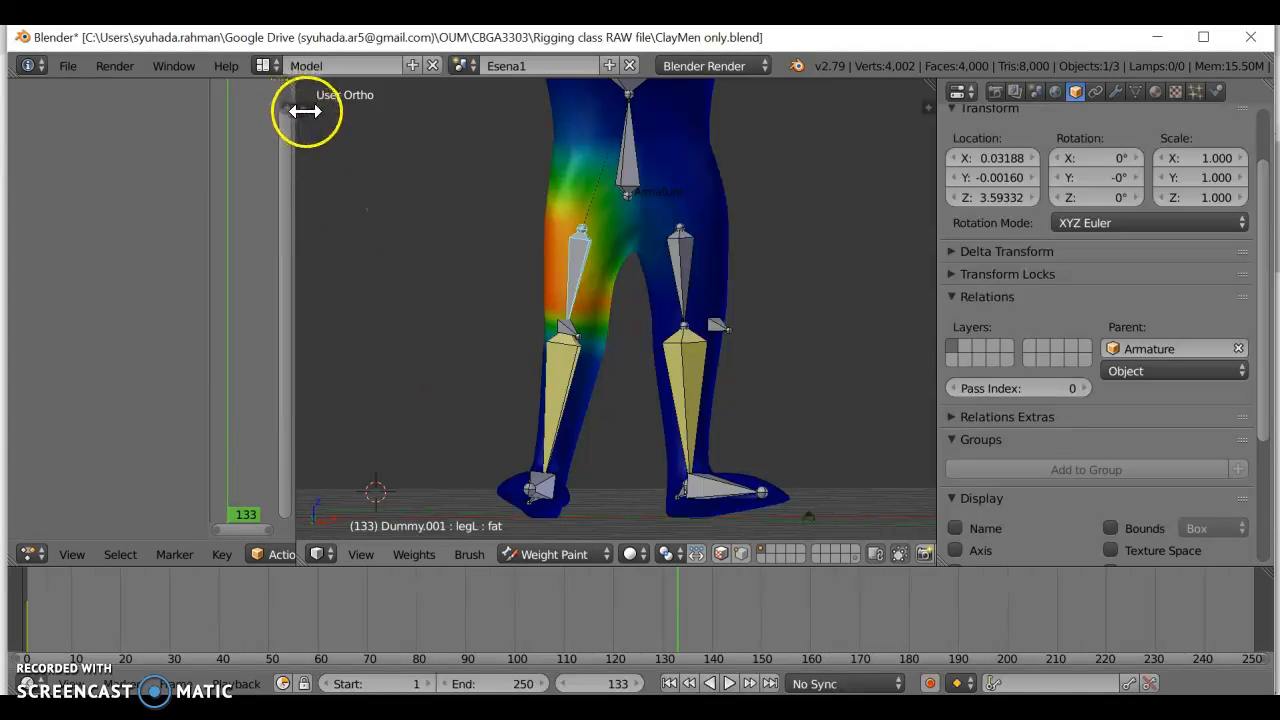
key("t")
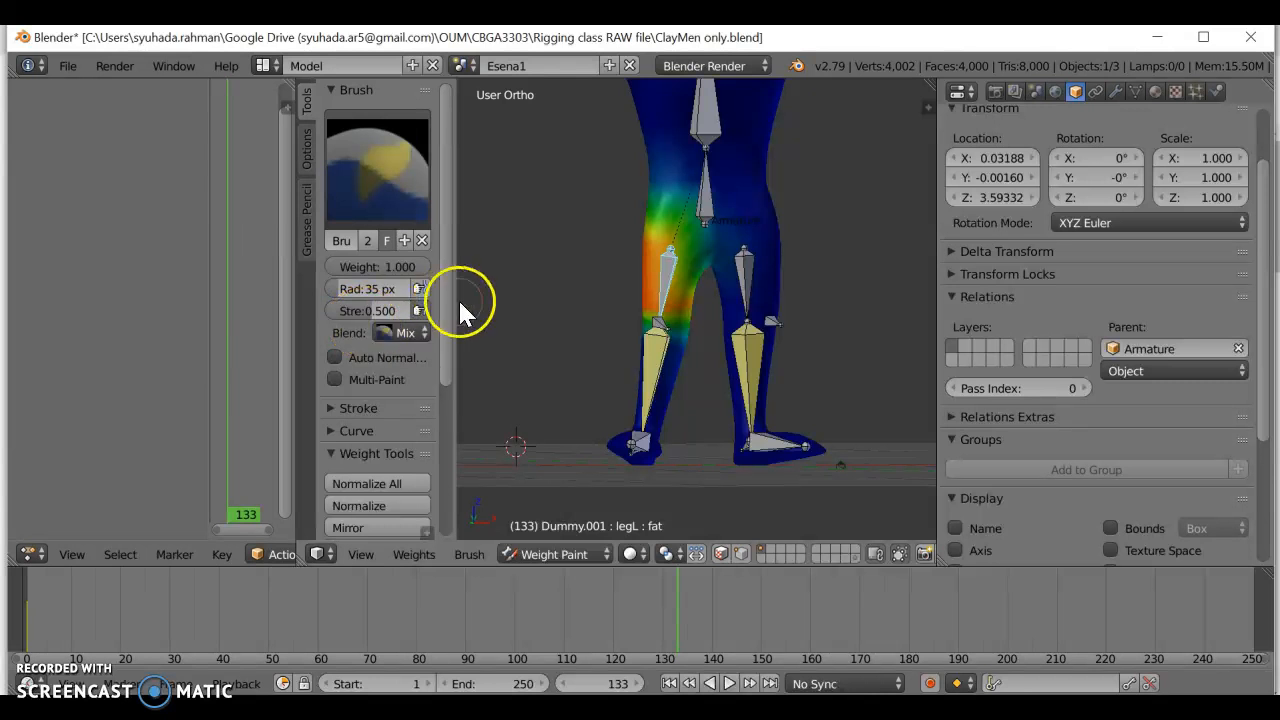
left_click_drag(451, 297, 524, 302)
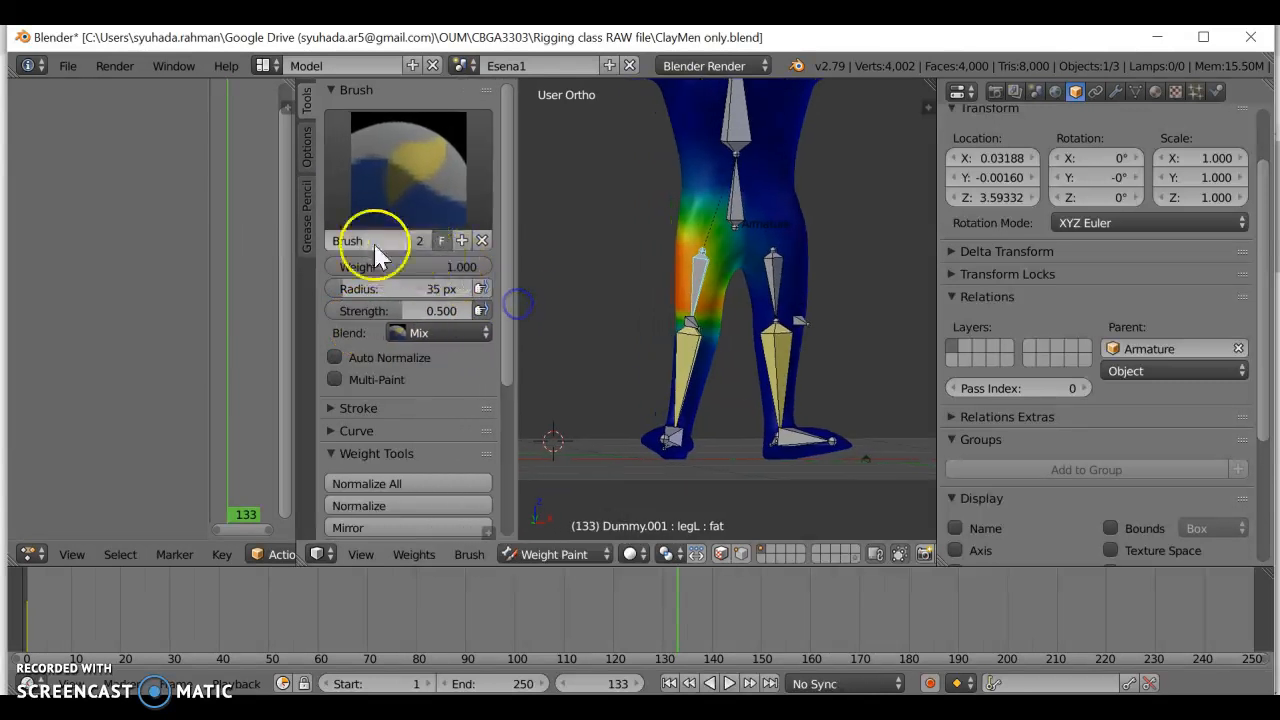
left_click(392, 164)
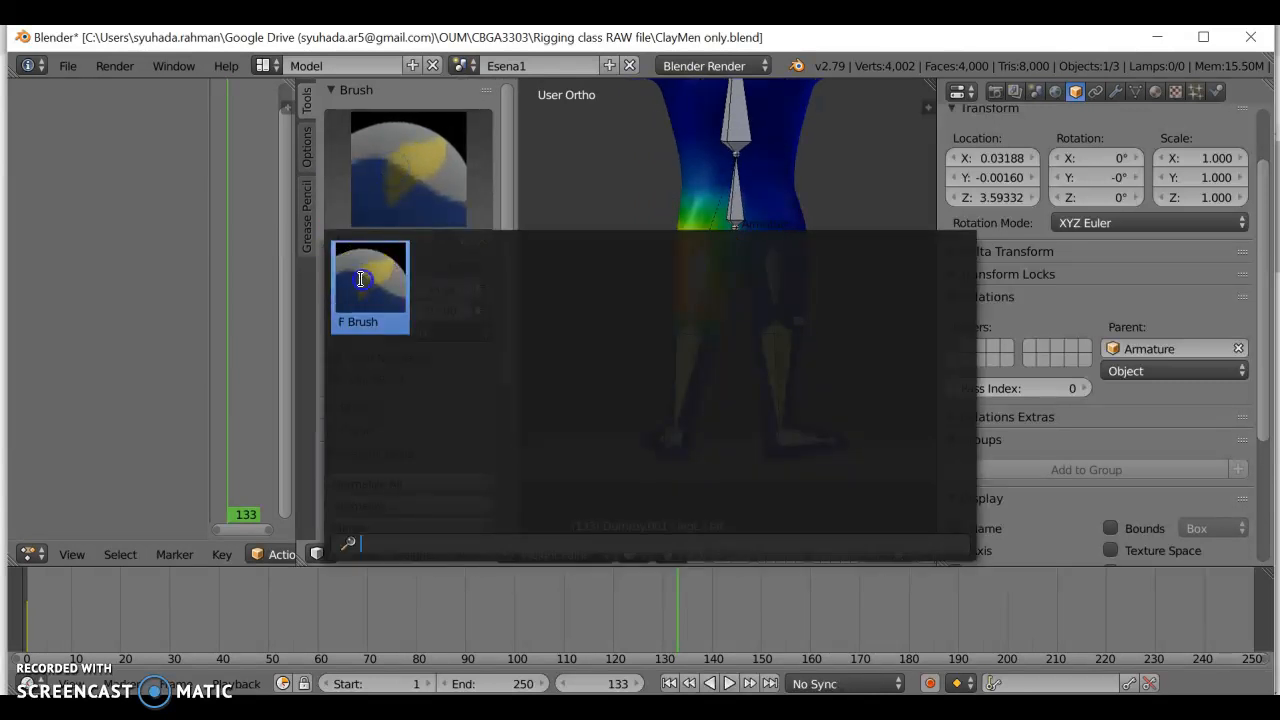
left_click(407, 179)
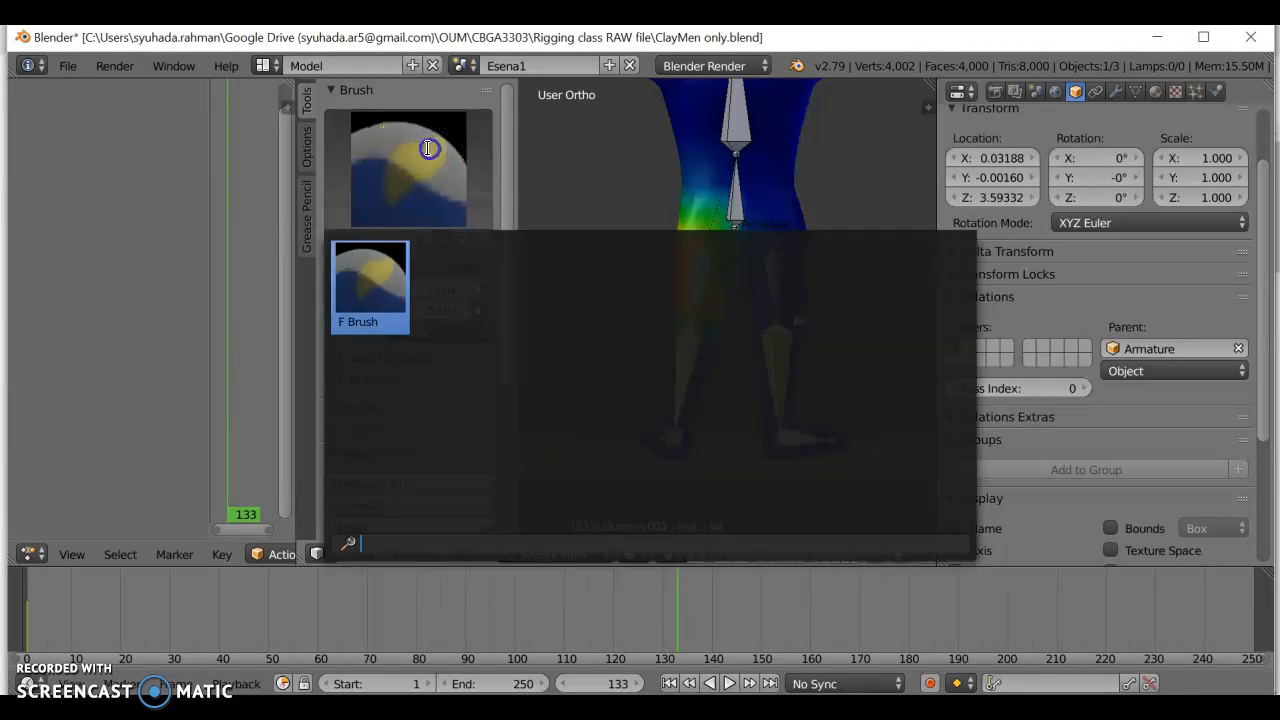
left_click(371, 314)
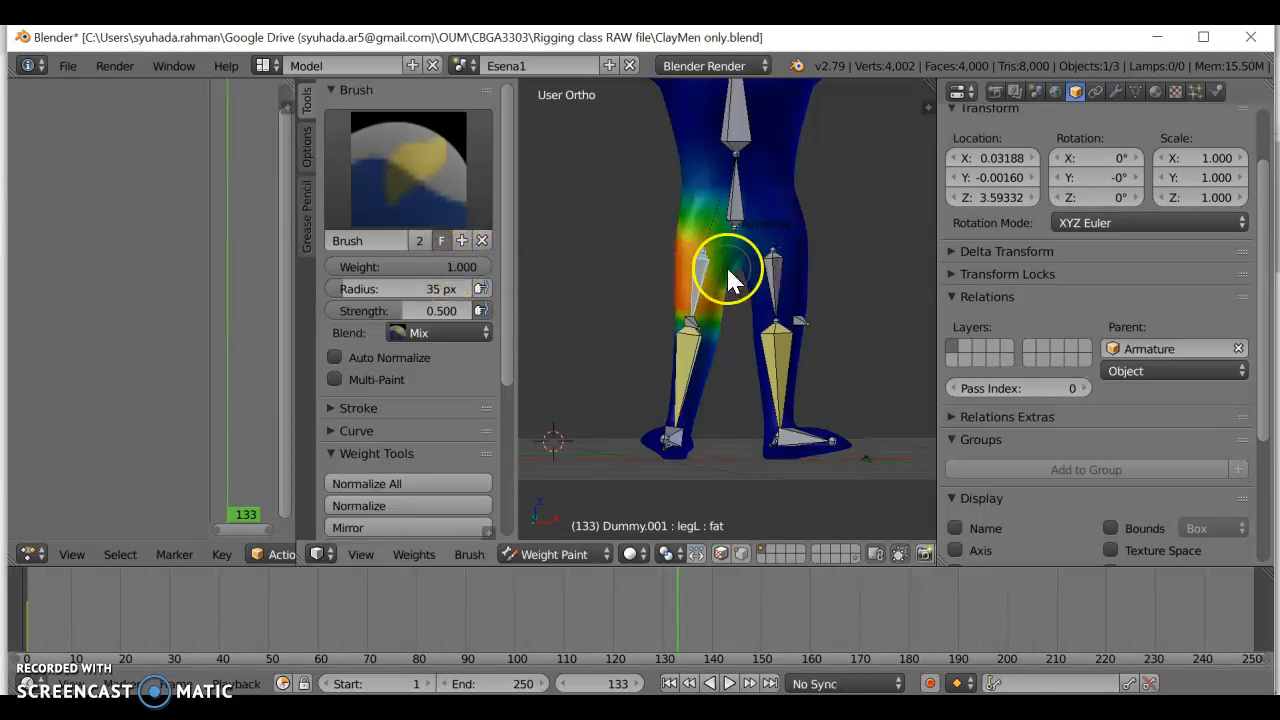
Paint legL weight onto the front of the inner thigh with weight 1.000, radius 35 px and strength 0.500.
mouse_move(710, 285)
left_mouse_down()
mouse_move(703, 277)
mouse_move(731, 286)
mouse_move(721, 278)
left_mouse_up()
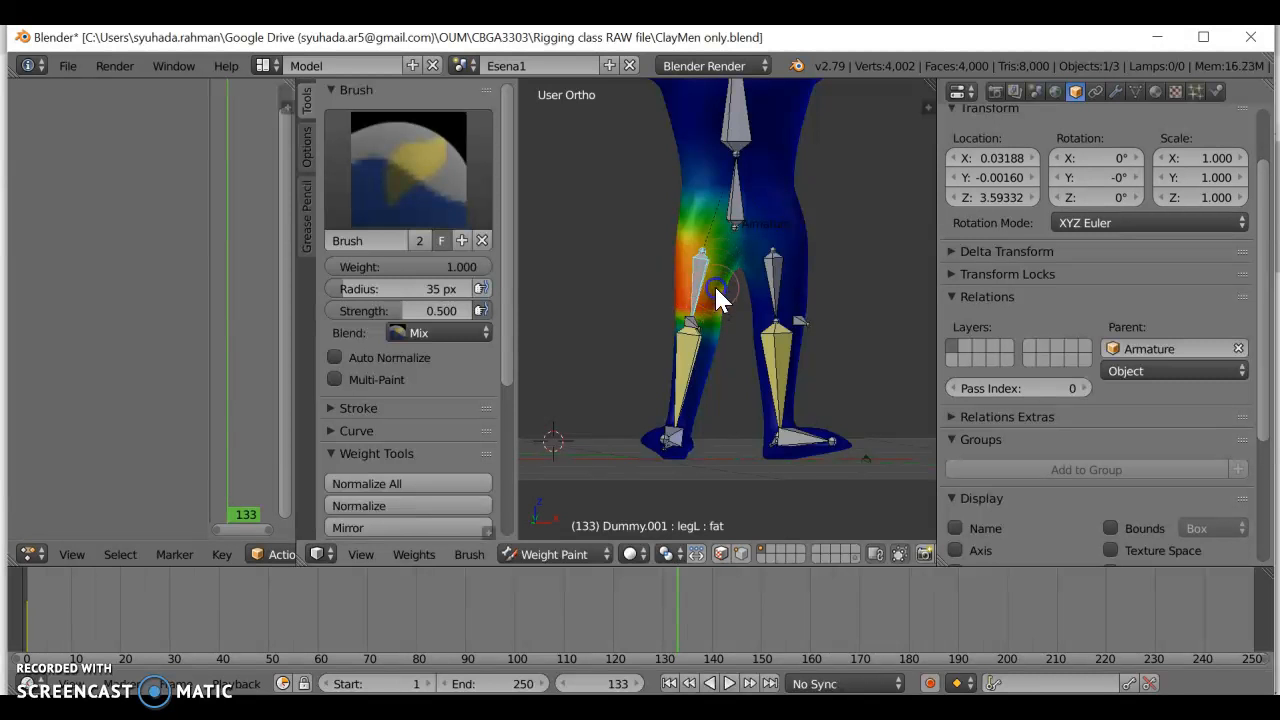
scroll(716, 290, "up", 6)
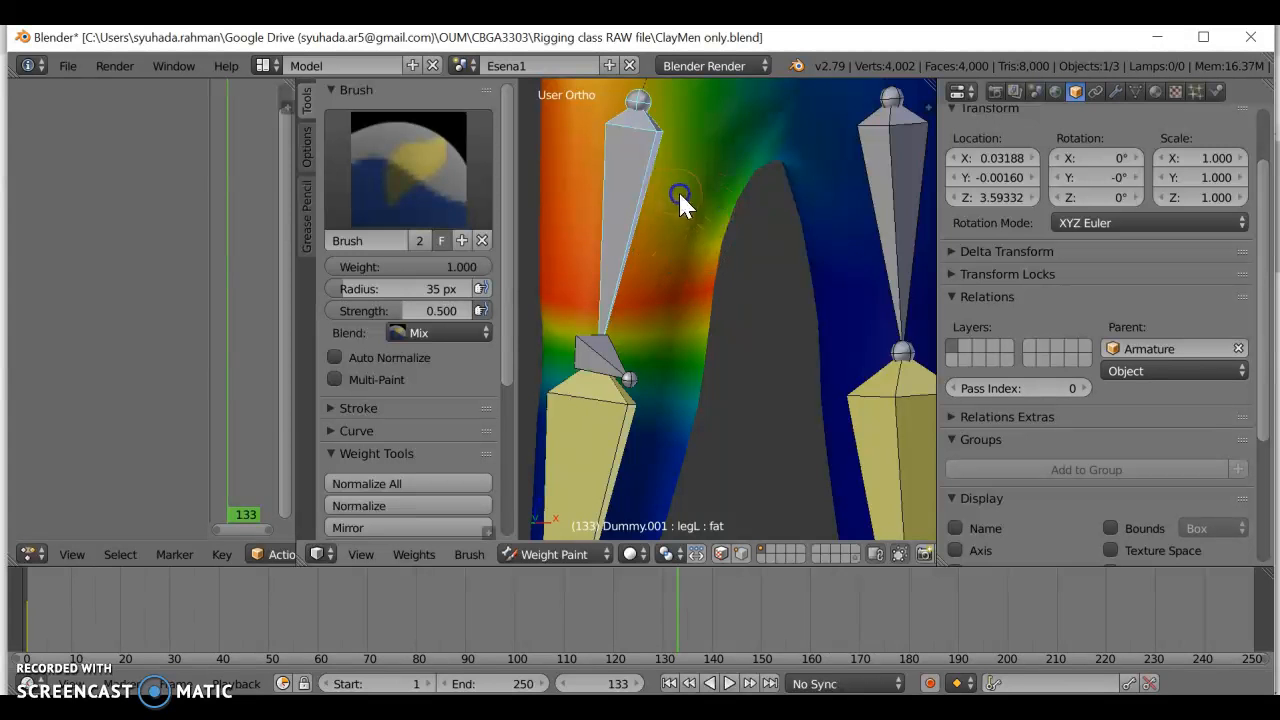
scroll(712, 215, "down", 2)
left_click_drag(714, 223, 739, 247)
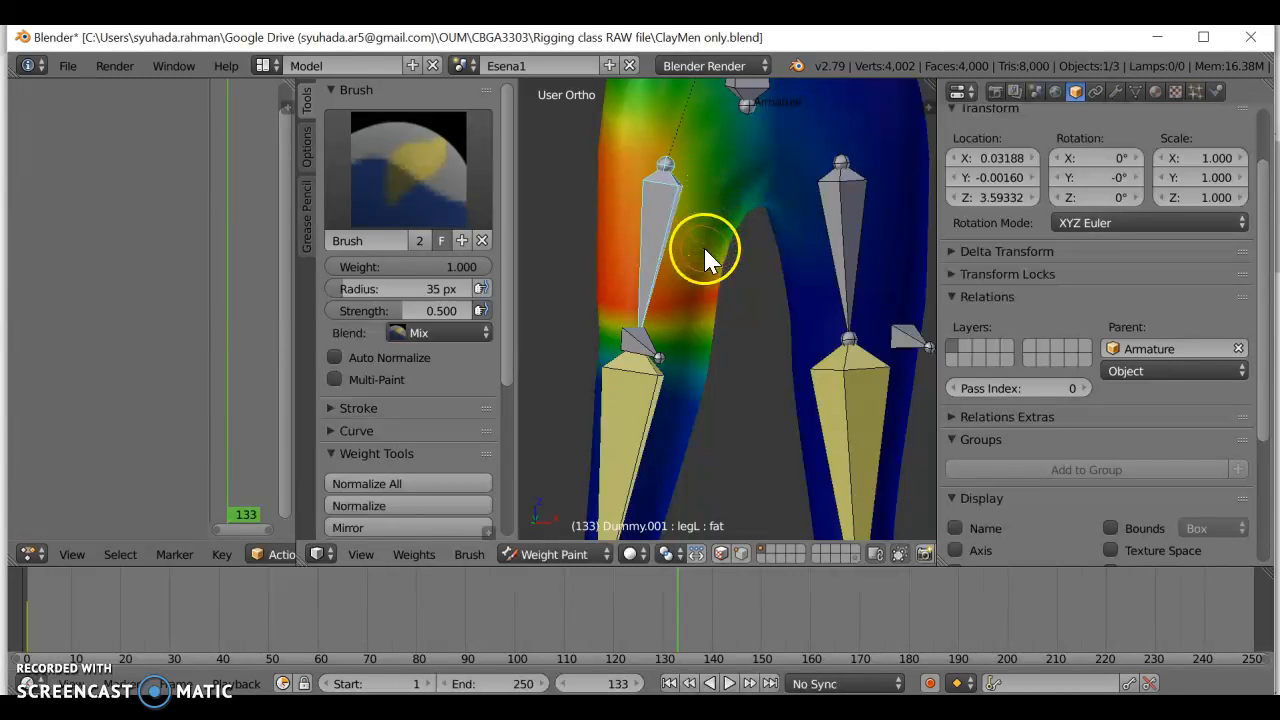
Set the brush radius to 93 px and strength to 0.911, and paint legL weight over the back of the thigh.
middle_click_drag(664, 265, 716, 265)
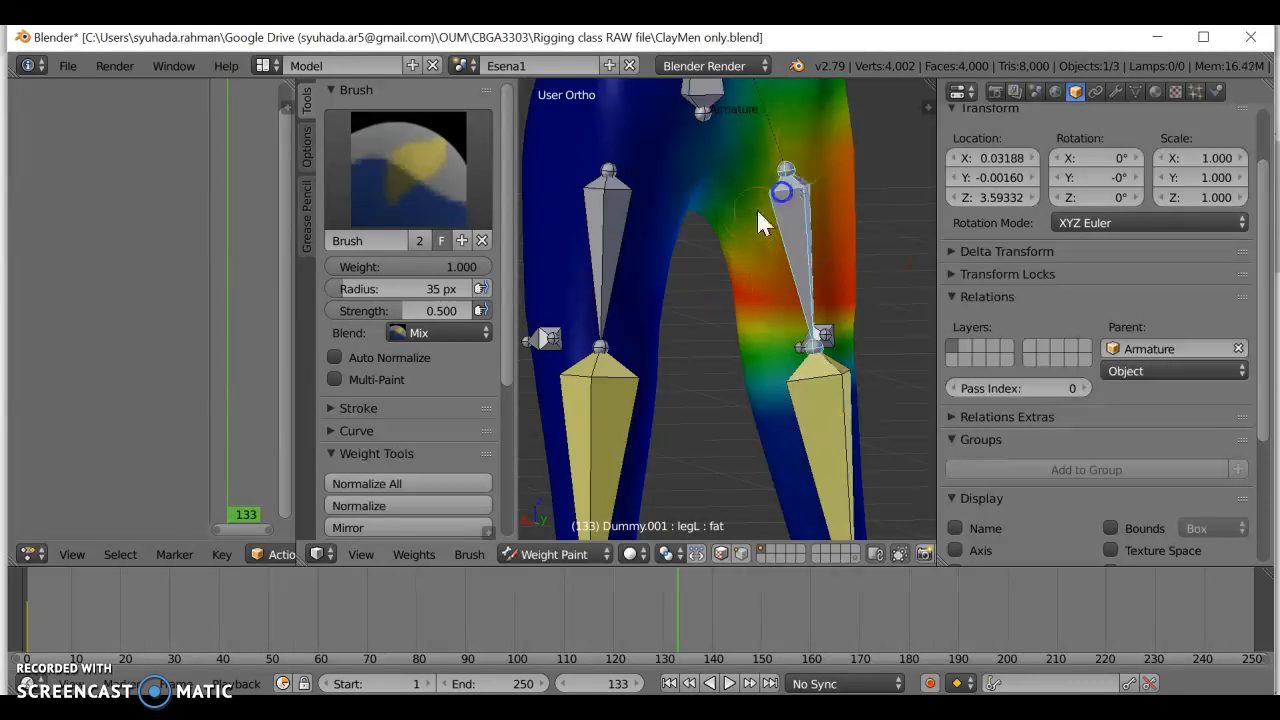
mouse_move(352, 288)
left_mouse_down()
mouse_move(387, 318)
mouse_move(462, 312)
left_mouse_up()
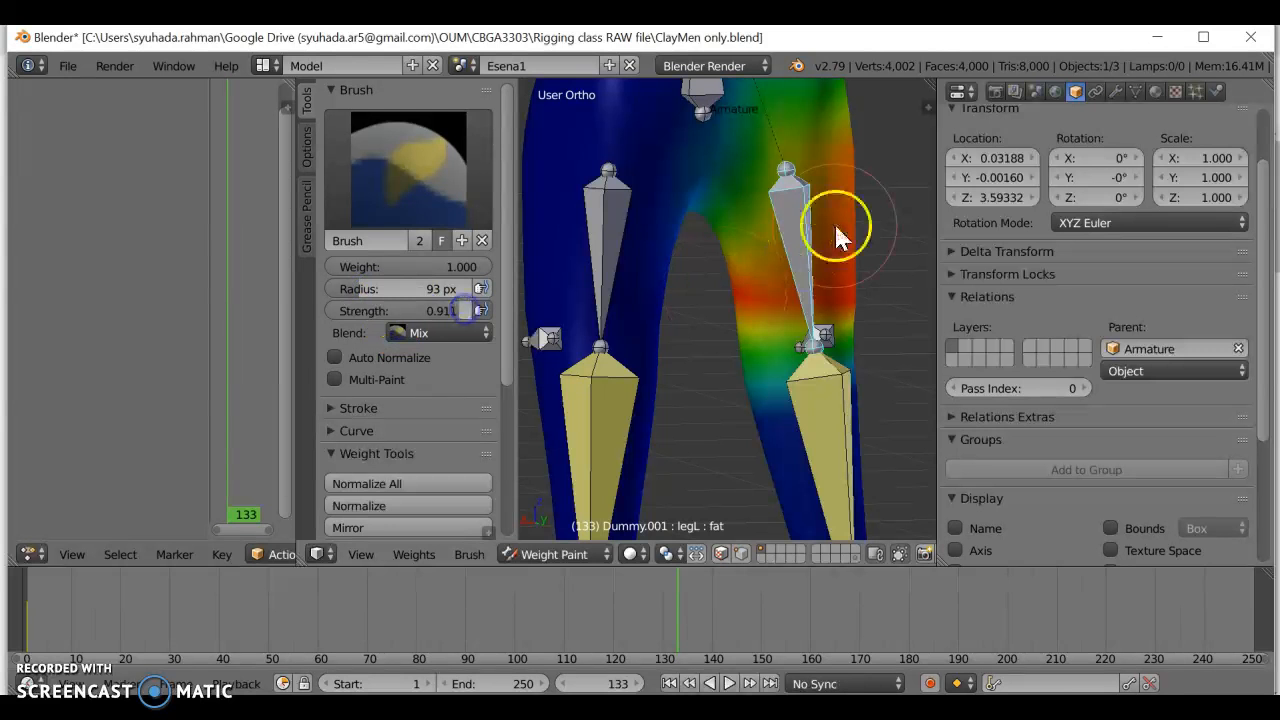
mouse_move(779, 222)
left_mouse_down()
mouse_move(820, 137)
mouse_move(806, 206)
mouse_move(817, 131)
left_mouse_up()
scroll(833, 193, "down", 6)
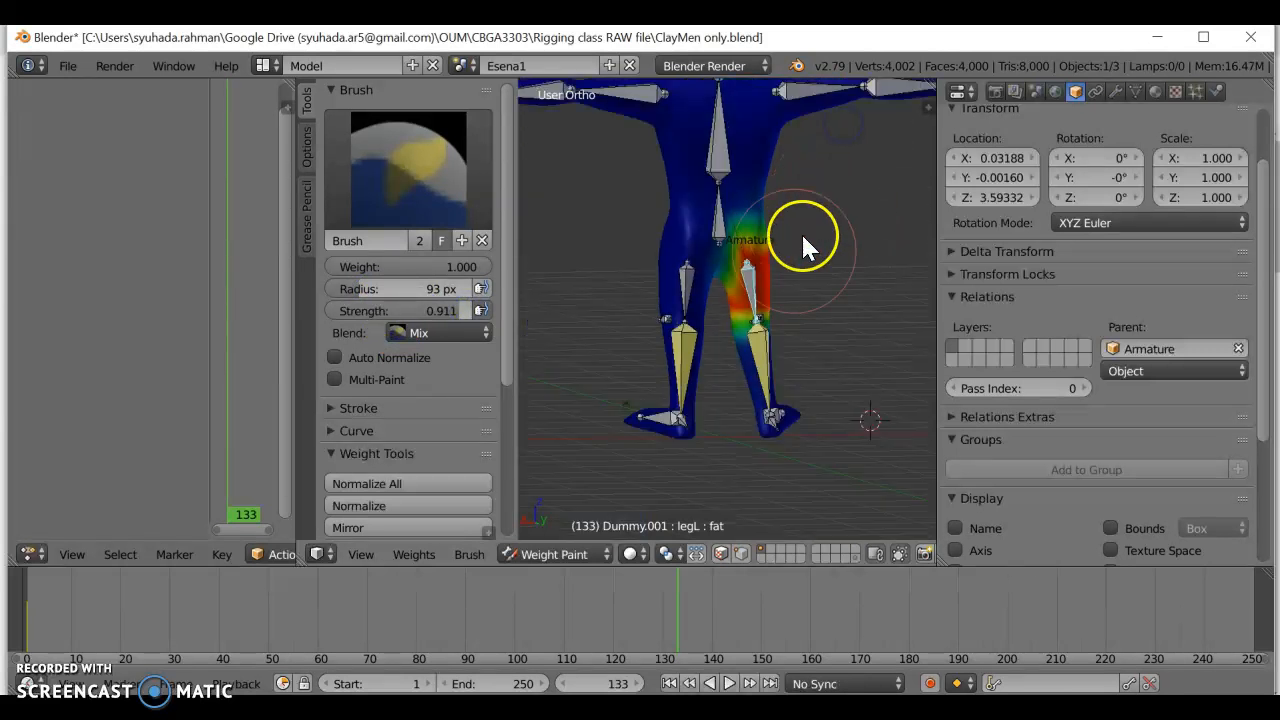
scroll(800, 292, "up", 4)
left_click_drag(801, 292, 786, 256)
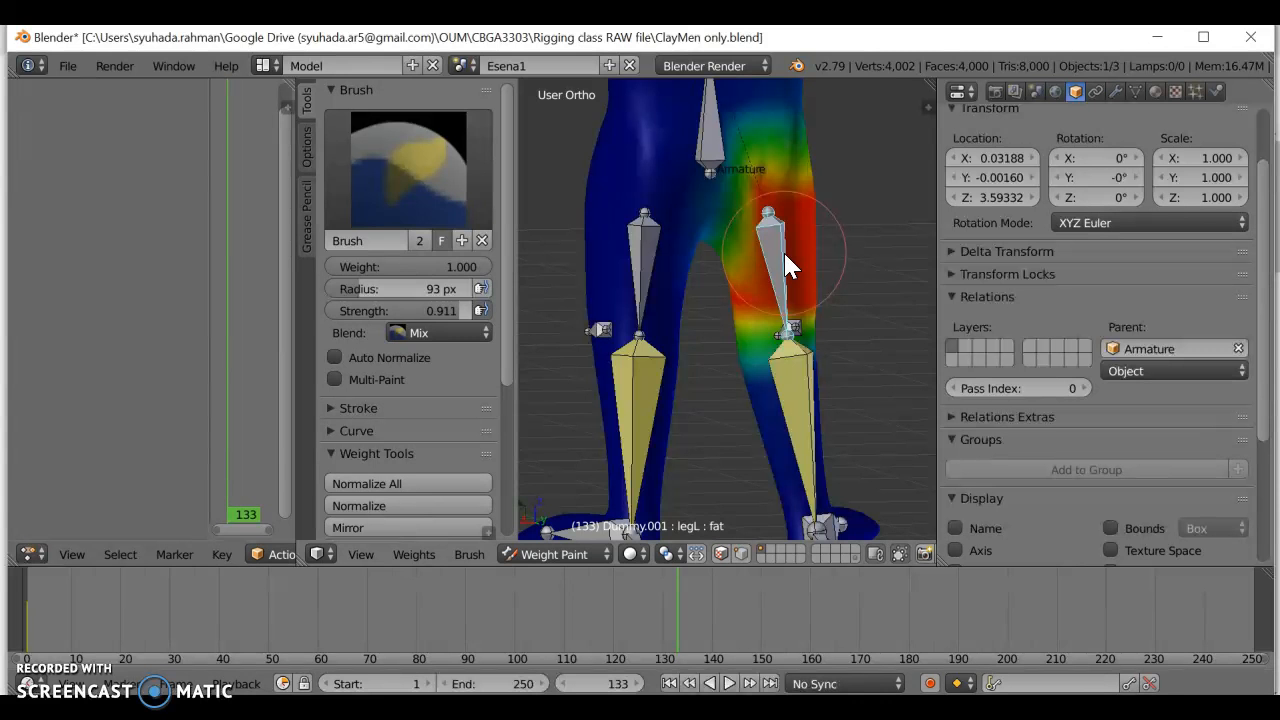
Try one more weight stroke over the back of the legL thigh and undo it.
scroll(785, 265, "up", 2)
mouse_move(765, 324)
left_mouse_down()
mouse_move(820, 246)
mouse_move(747, 272)
mouse_move(777, 256)
left_mouse_up()
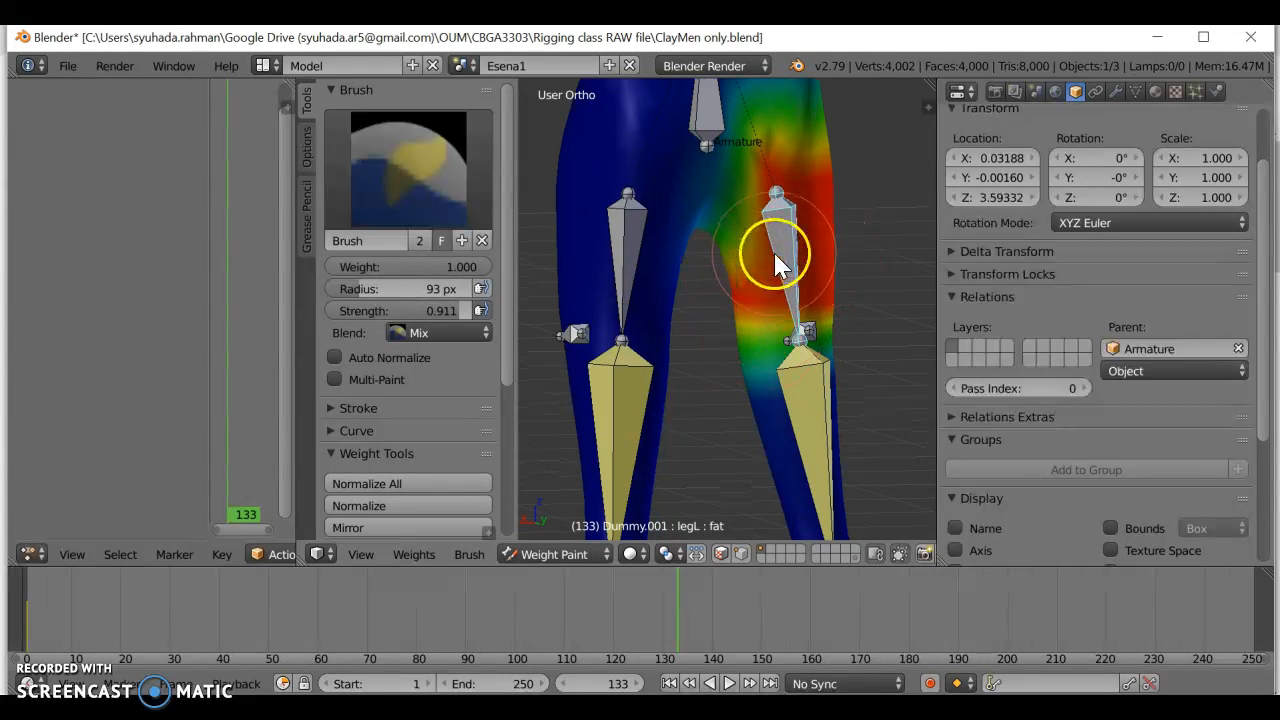
key("ctrl+z")
scroll(808, 222, "down", 3)
scroll(750, 268, "down", 1)
scroll(750, 275, "up", 4)
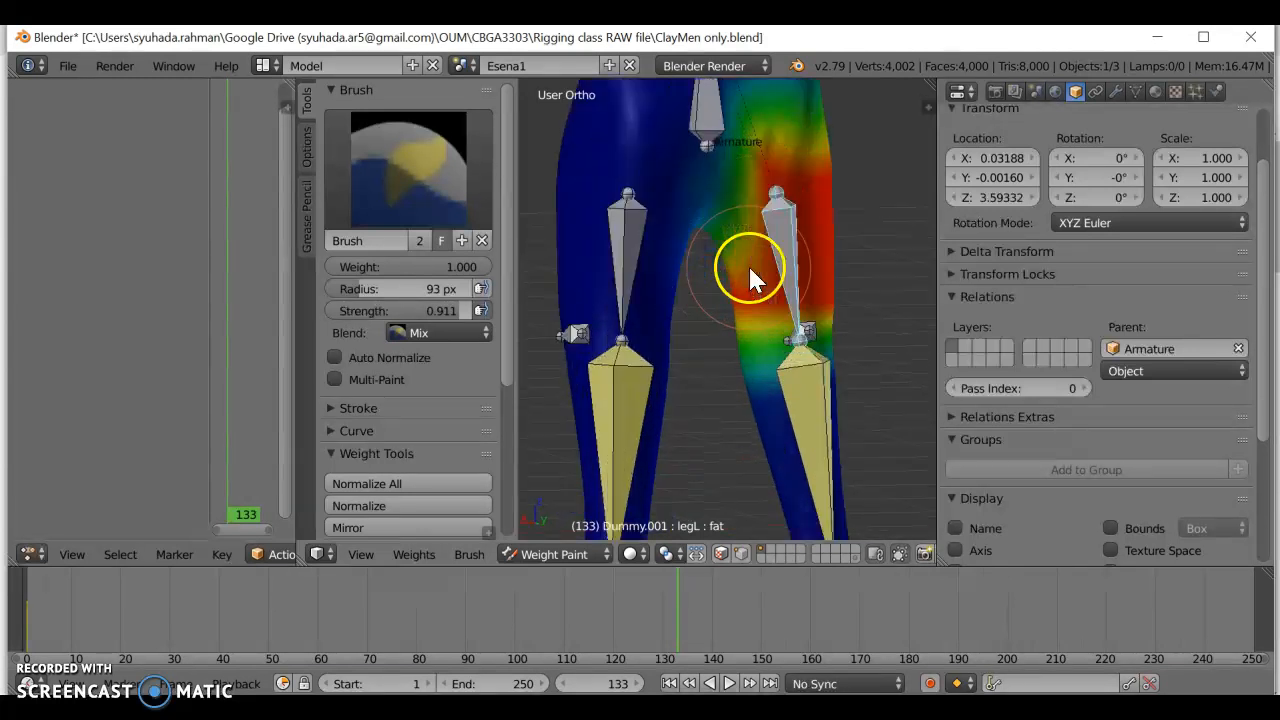
Paint full legL weight over the back of the inner thigh up to the crotch.
scroll(748, 264, "up", 2)
mouse_move(750, 195)
left_mouse_down()
mouse_move(732, 189)
mouse_move(753, 156)
mouse_move(745, 258)
mouse_move(756, 197)
mouse_move(750, 222)
mouse_move(777, 194)
mouse_move(749, 229)
mouse_move(703, 206)
mouse_move(757, 222)
mouse_move(712, 232)
mouse_move(749, 188)
mouse_move(728, 198)
mouse_move(780, 194)
mouse_move(734, 216)
mouse_move(717, 264)
mouse_move(749, 236)
mouse_move(766, 281)
left_mouse_up()
scroll(764, 193, "down", 3)
scroll(766, 283, "up", 4)
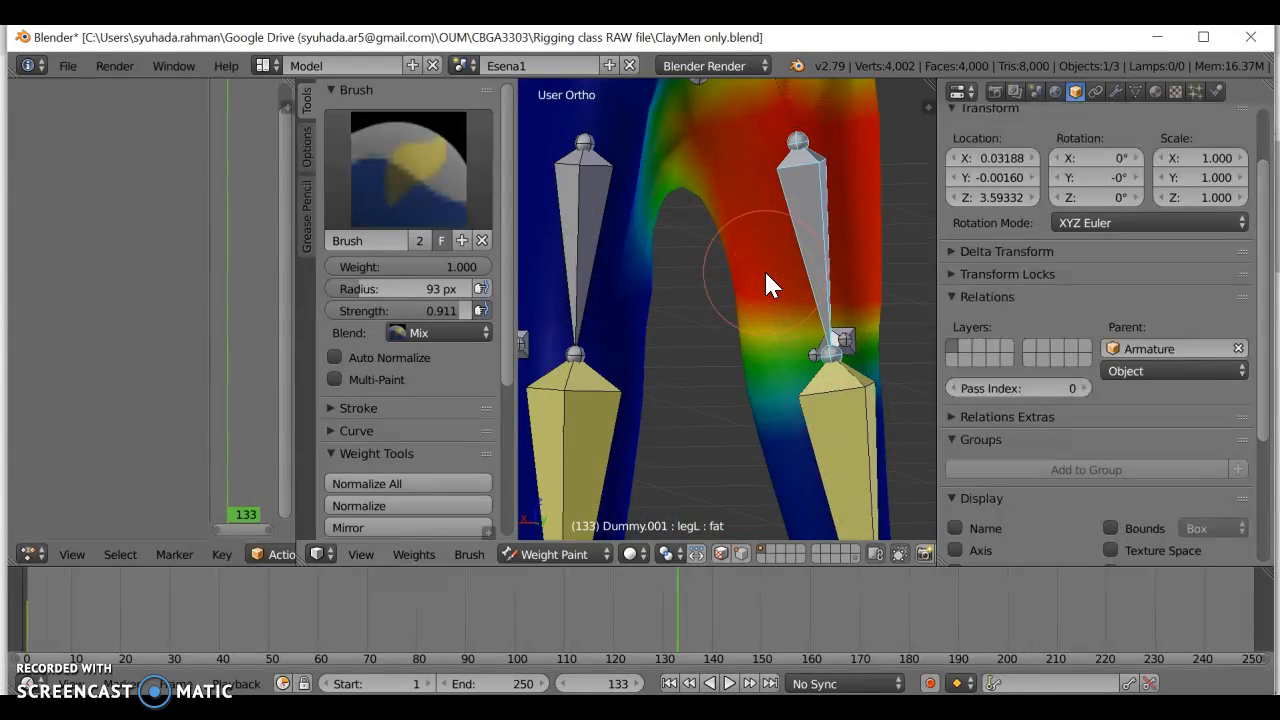
scroll(764, 283, "down", 3)
left_click(557, 300)
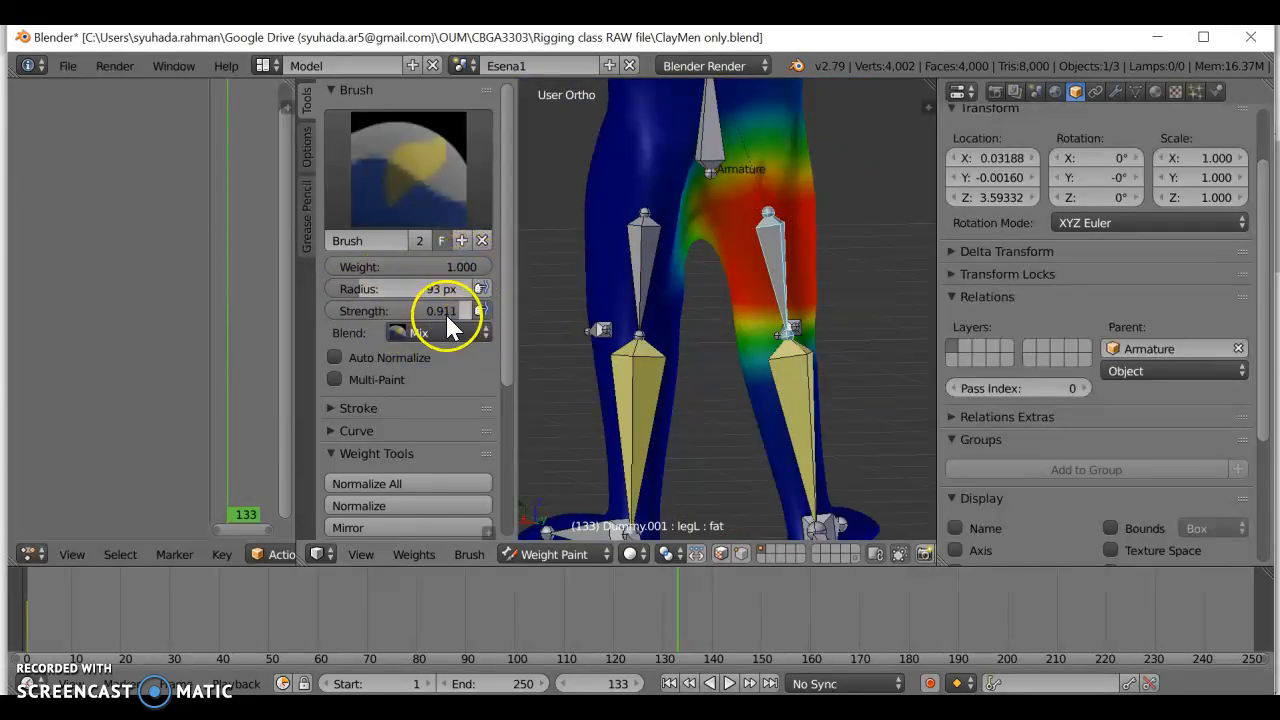
Set the brush strength to 0.000 and radius to 103 px, and try to erase legL weight around the back of the hip.
left_click_drag(463, 318, 308, 316)
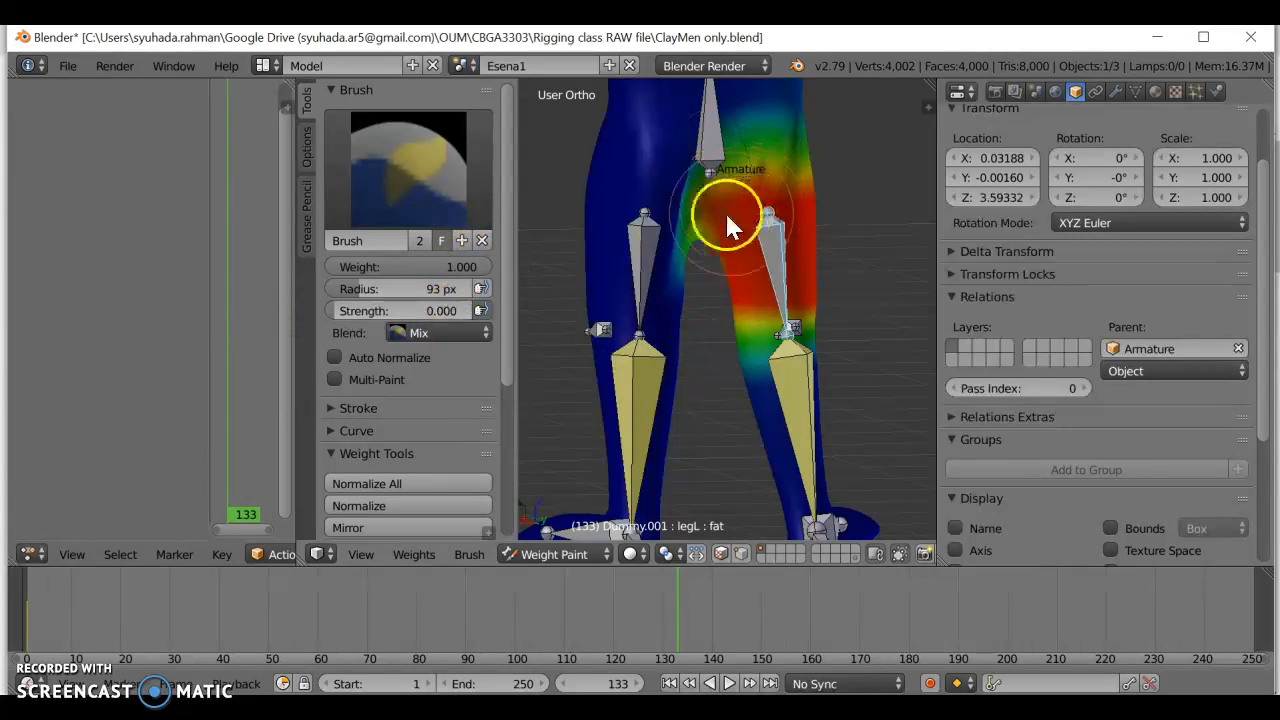
left_click_drag(371, 288, 341, 288)
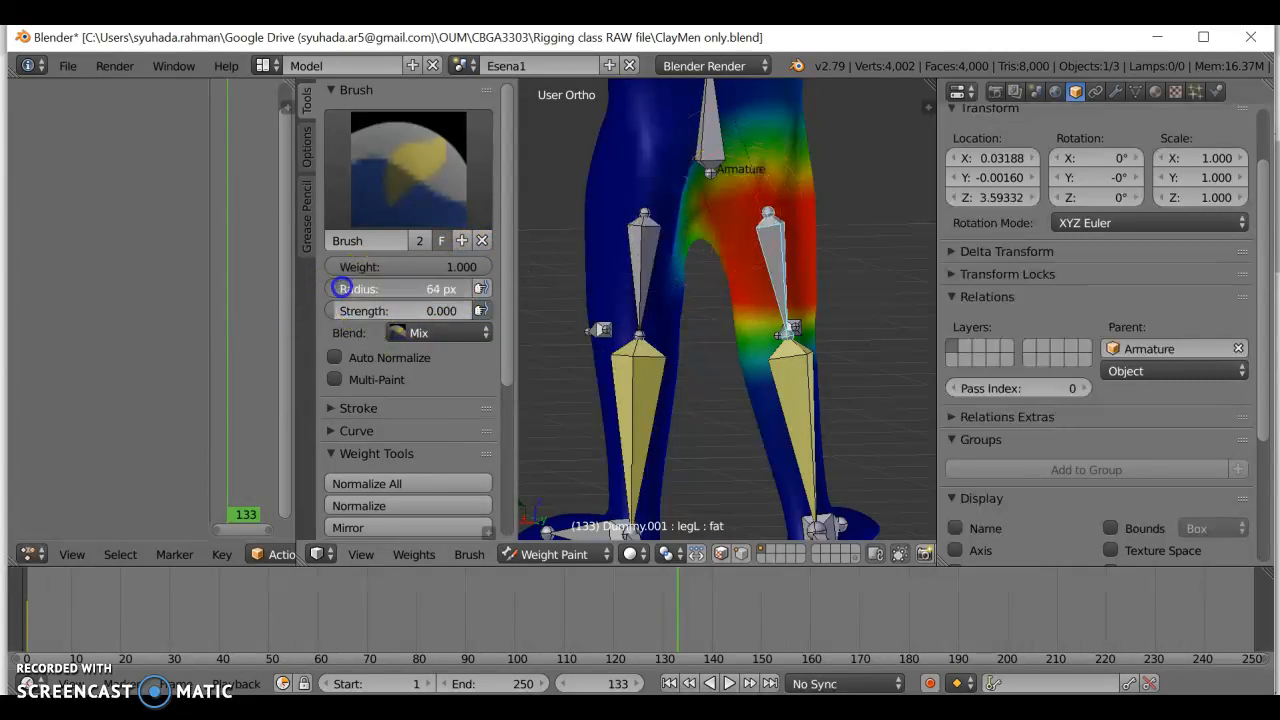
scroll(774, 210, "down", 2)
middle_click_drag(774, 210, 779, 197)
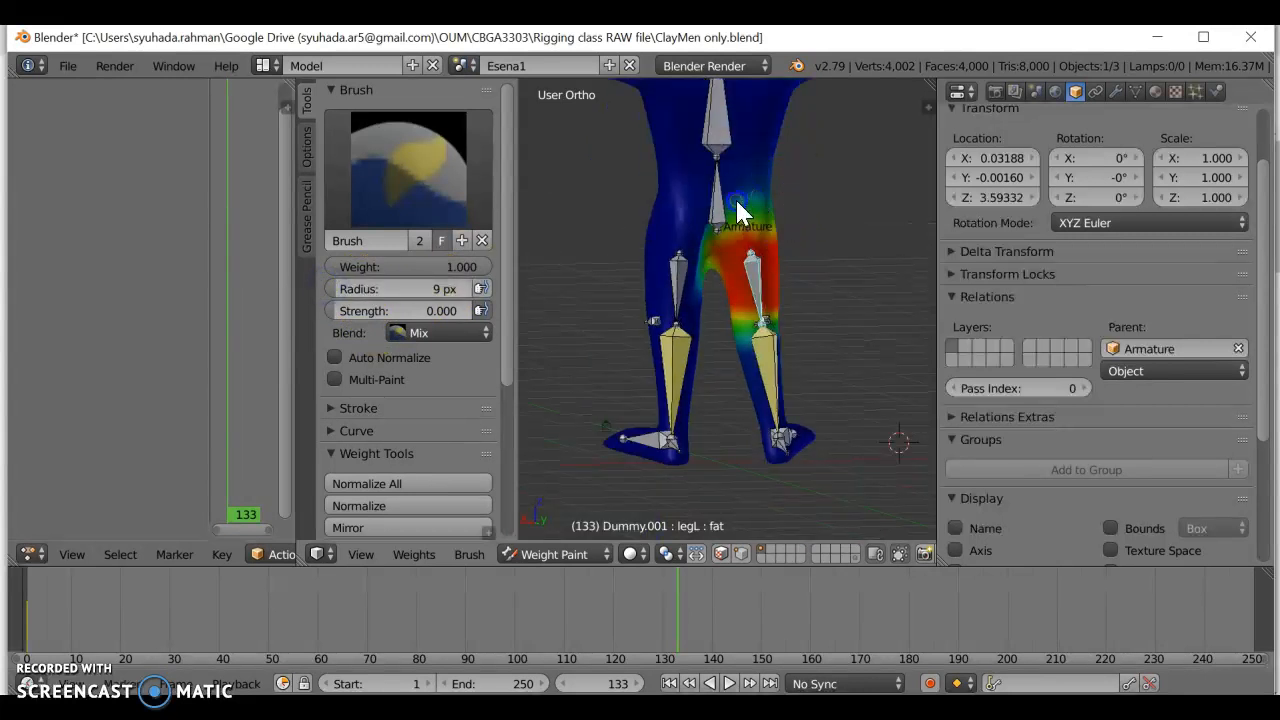
mouse_move(355, 289)
left_mouse_down()
mouse_move(434, 289)
mouse_move(783, 190)
mouse_move(388, 310)
mouse_move(425, 288)
mouse_move(355, 287)
left_mouse_up()
scroll(646, 274, "up", 6)
left_click_drag(645, 269, 736, 243)
mouse_move(745, 202)
middle_mouse_down()
mouse_move(680, 383)
mouse_move(848, 320)
middle_mouse_up()
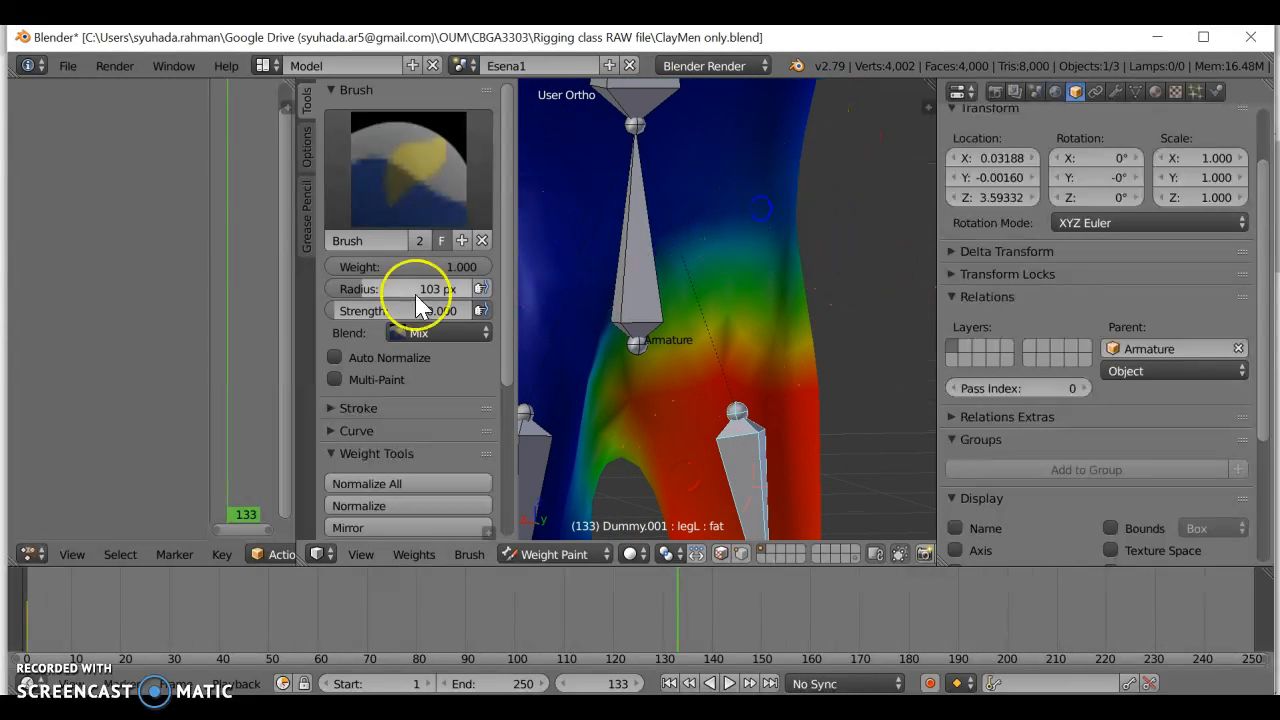
Try Subtract blending, and reduce legL's weight over the back of the hip using Mix, weight 0.156, radius 125 px and strength 1.000.
left_click(460, 333)
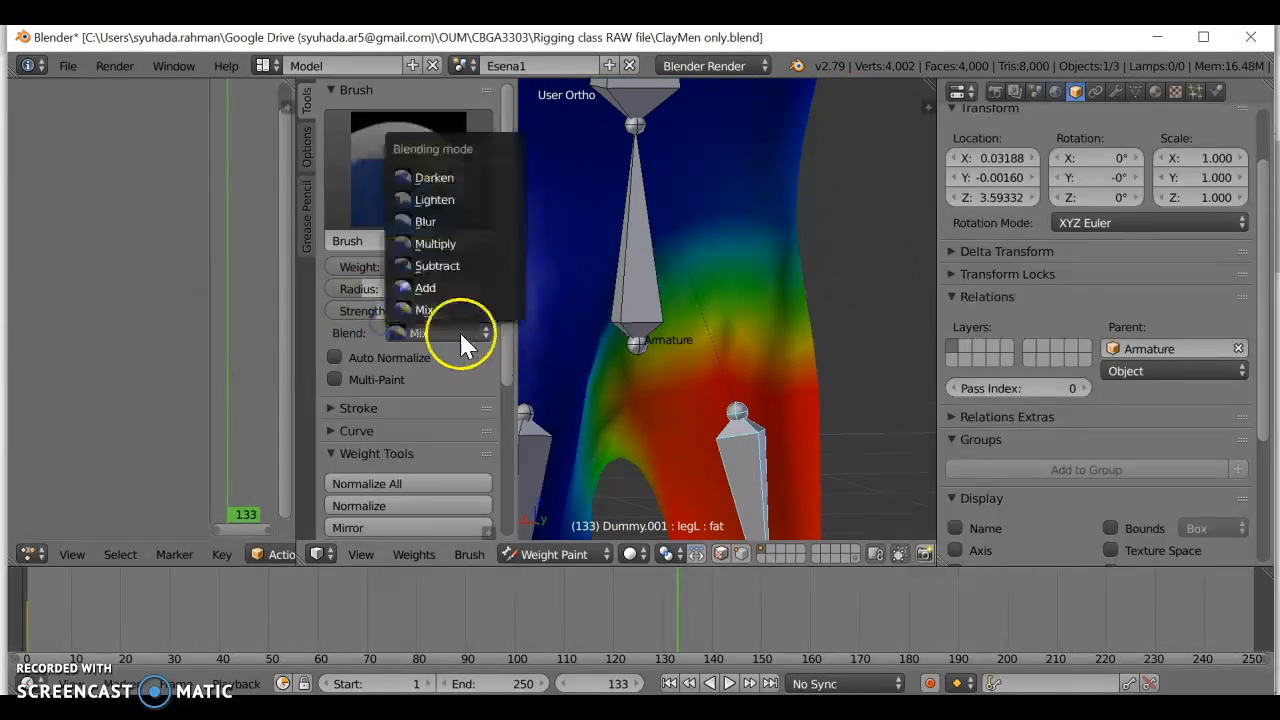
left_click(454, 266)
mouse_move(812, 262)
left_mouse_down()
mouse_move(714, 258)
mouse_move(868, 264)
mouse_move(662, 272)
mouse_move(816, 280)
mouse_move(731, 308)
mouse_move(779, 307)
mouse_move(640, 310)
mouse_move(789, 303)
mouse_move(610, 300)
mouse_move(636, 362)
mouse_move(598, 366)
left_mouse_up()
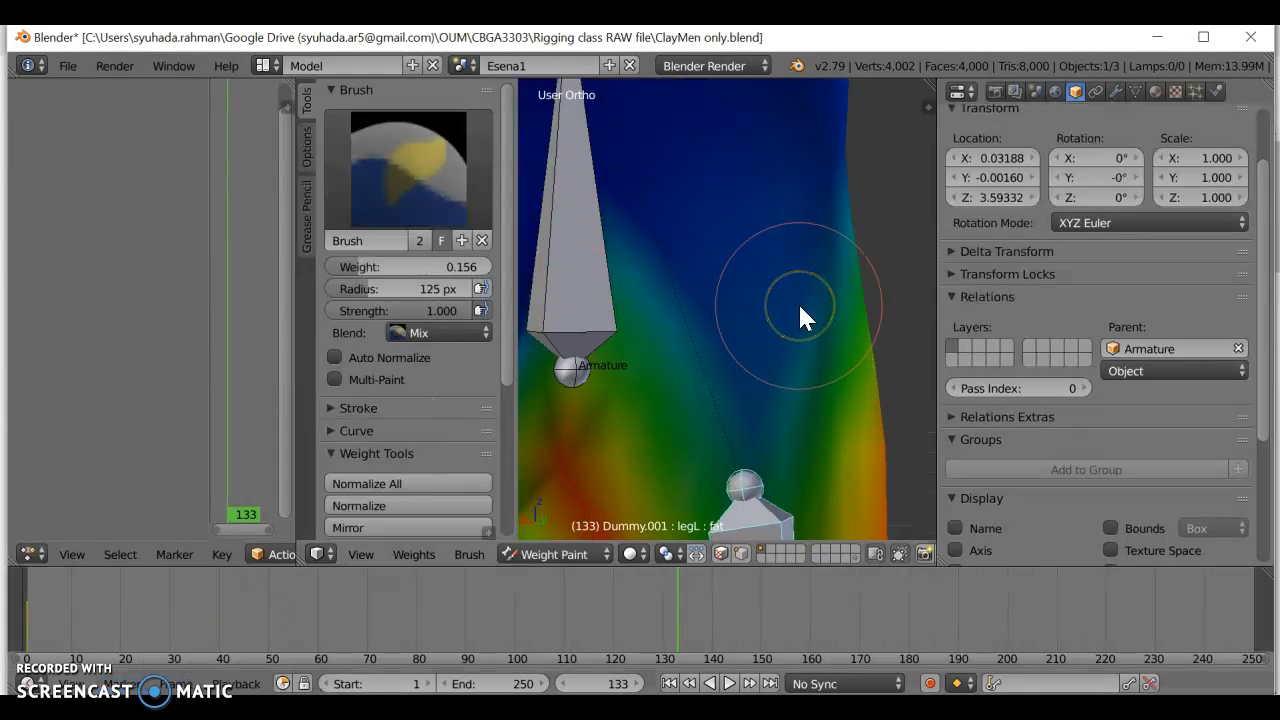
Set the brush weight to 1.000 and paint full legL influence over the back of the thigh and lower hip.
scroll(798, 302, "down", 4)
mouse_move(343, 266)
left_mouse_down()
mouse_move(500, 251)
mouse_move(385, 242)
mouse_move(511, 253)
left_mouse_up()
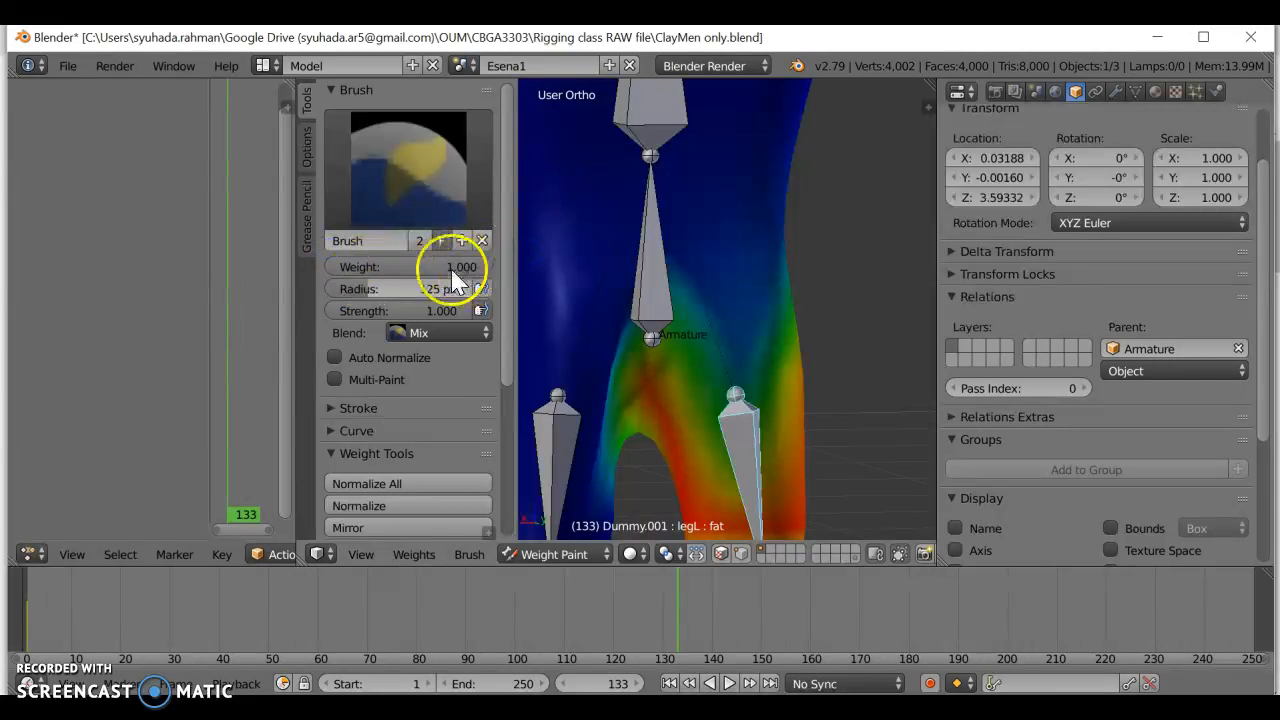
mouse_move(857, 269)
left_mouse_down()
mouse_move(806, 423)
mouse_move(786, 394)
mouse_move(820, 349)
mouse_move(764, 344)
mouse_move(656, 437)
mouse_move(760, 386)
mouse_move(797, 381)
mouse_move(808, 400)
mouse_move(686, 434)
mouse_move(700, 437)
left_mouse_up()
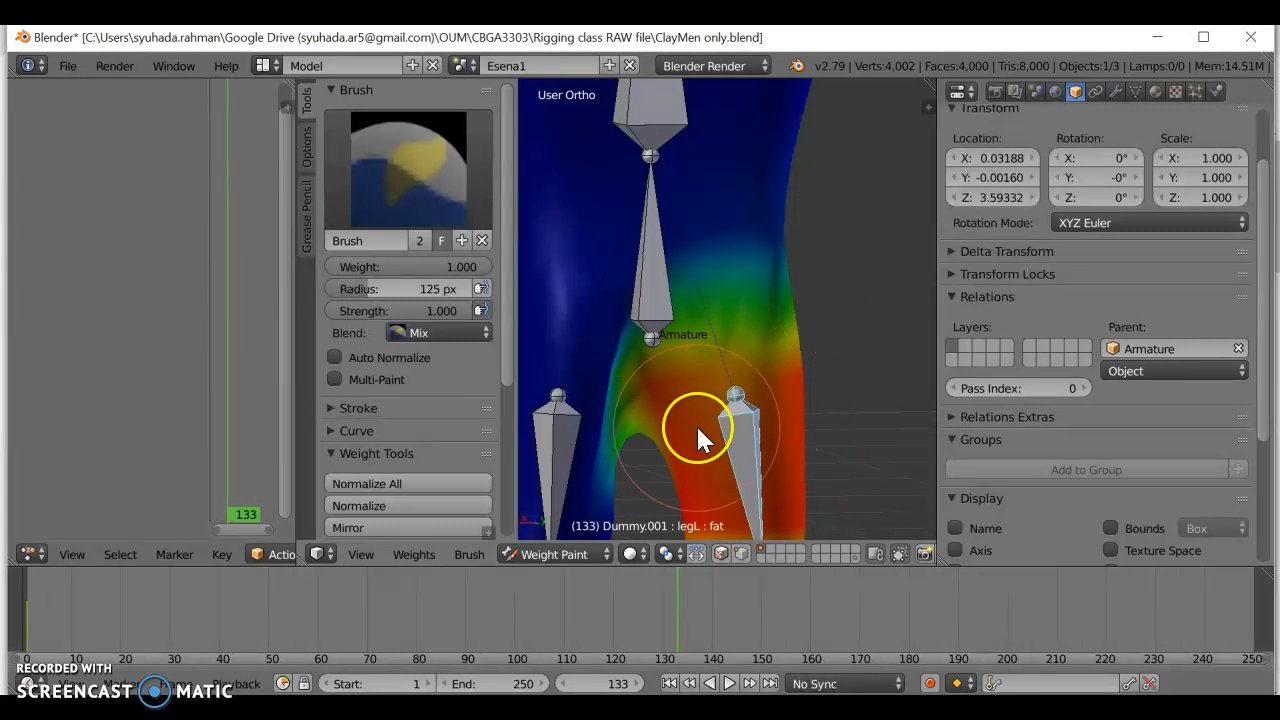
scroll(737, 371, "down", 3)
mouse_move(737, 371)
left_mouse_down()
mouse_move(729, 329)
mouse_move(724, 425)
left_mouse_up()
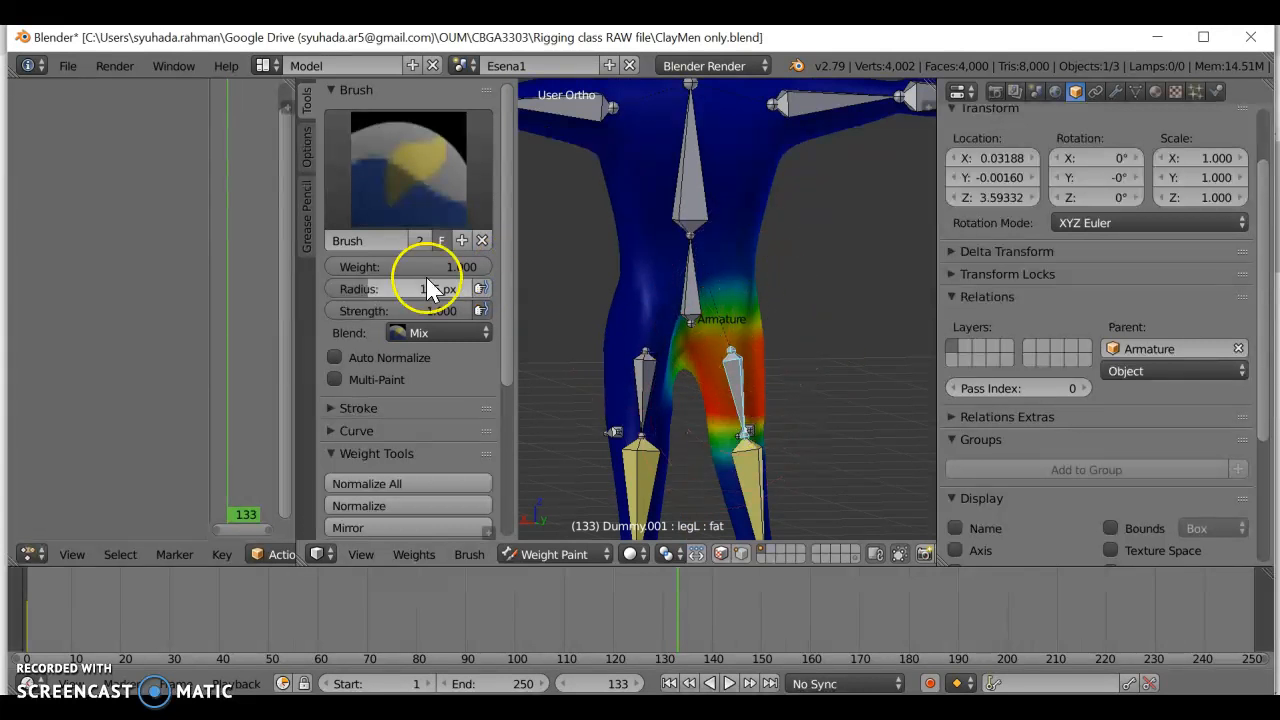
mouse_move(733, 246)
left_mouse_down()
mouse_move(728, 362)
mouse_move(747, 345)
mouse_move(732, 312)
mouse_move(708, 368)
mouse_move(684, 355)
mouse_move(706, 287)
mouse_move(710, 301)
mouse_move(654, 316)
left_mouse_up()
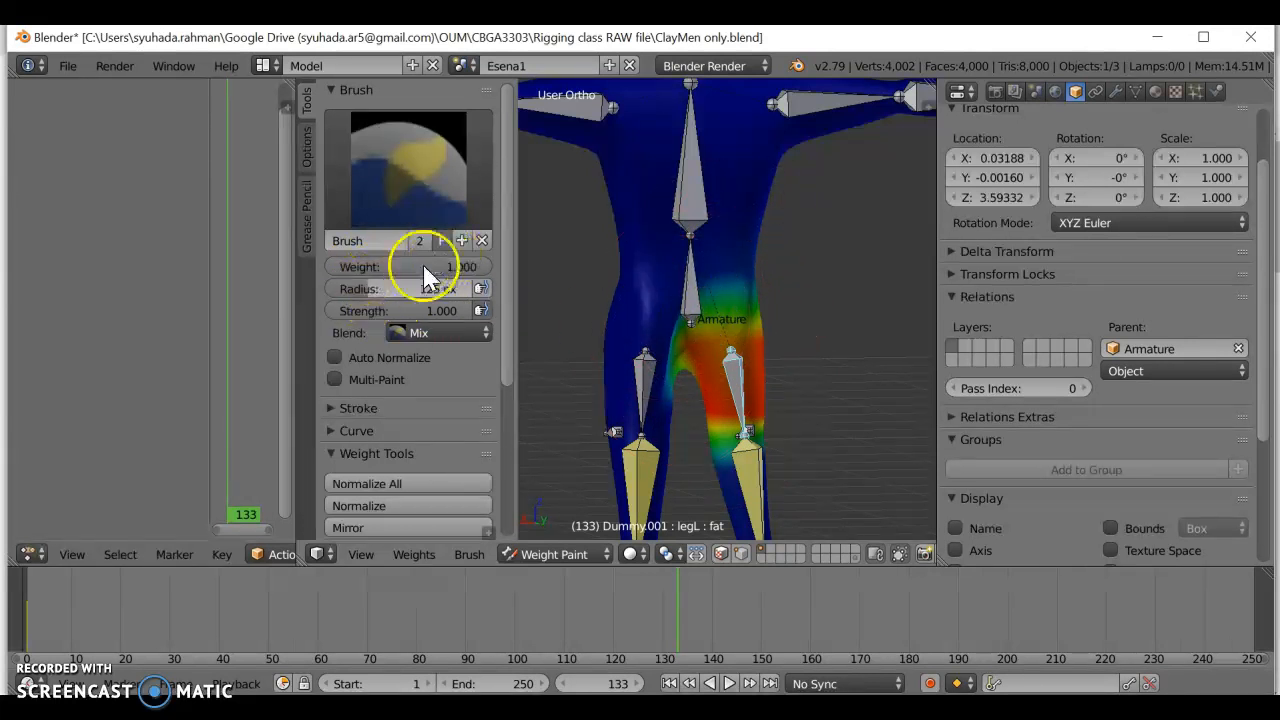
Lower the brush weight to 0.253 and soften legL's influence across the back of the hip.
left_click_drag(488, 268, 356, 266)
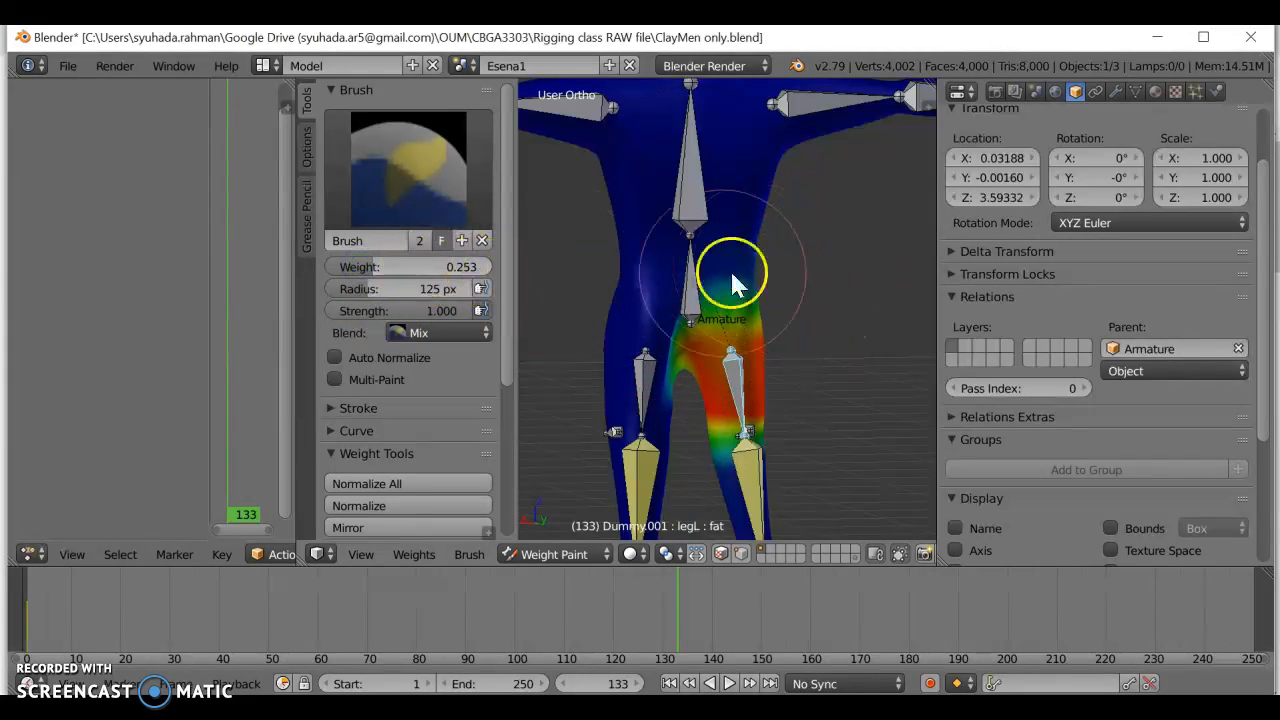
scroll(671, 306, "up", 6)
mouse_move(768, 237)
left_mouse_down()
mouse_move(683, 256)
mouse_move(786, 256)
mouse_move(805, 237)
mouse_move(747, 266)
mouse_move(671, 240)
mouse_move(726, 262)
mouse_move(743, 185)
mouse_move(684, 178)
mouse_move(794, 266)
mouse_move(746, 311)
mouse_move(591, 303)
mouse_move(742, 306)
left_mouse_up()
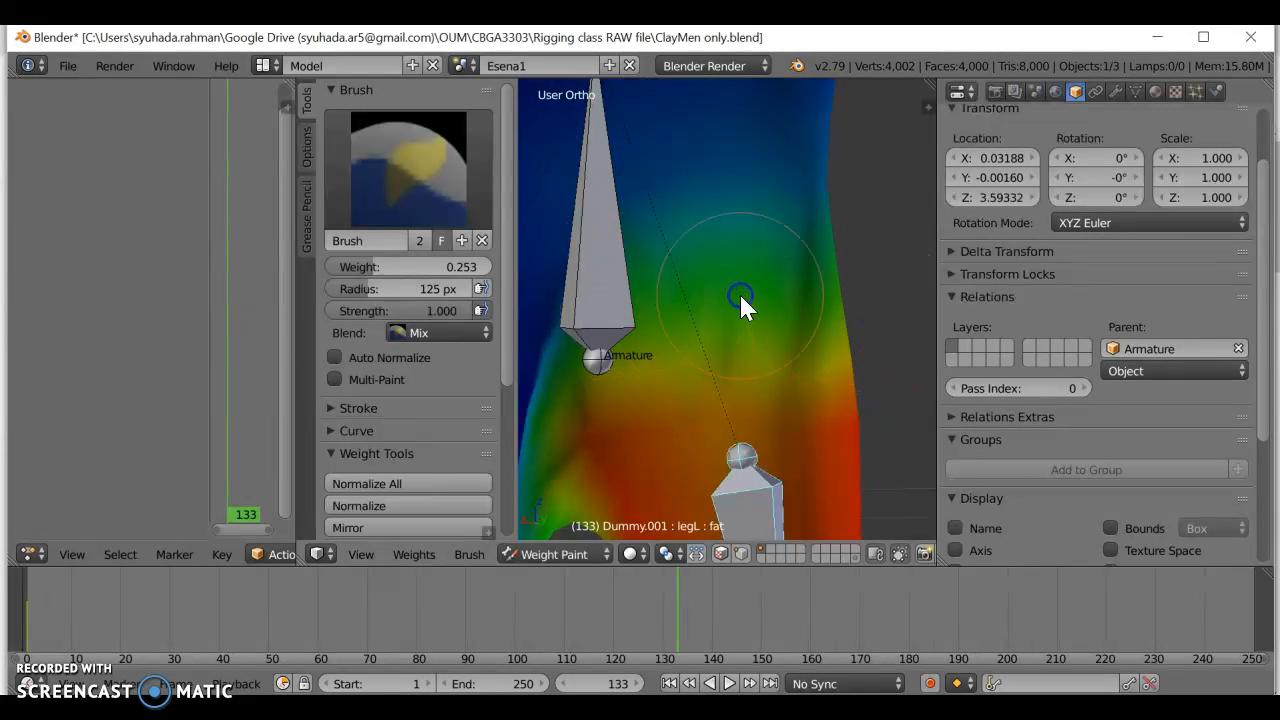
Set the brush weight to 0.000 and erase legL's influence from the back of the hip and upper thigh.
scroll(739, 292, "down", 3)
left_click_drag(366, 267, 328, 272)
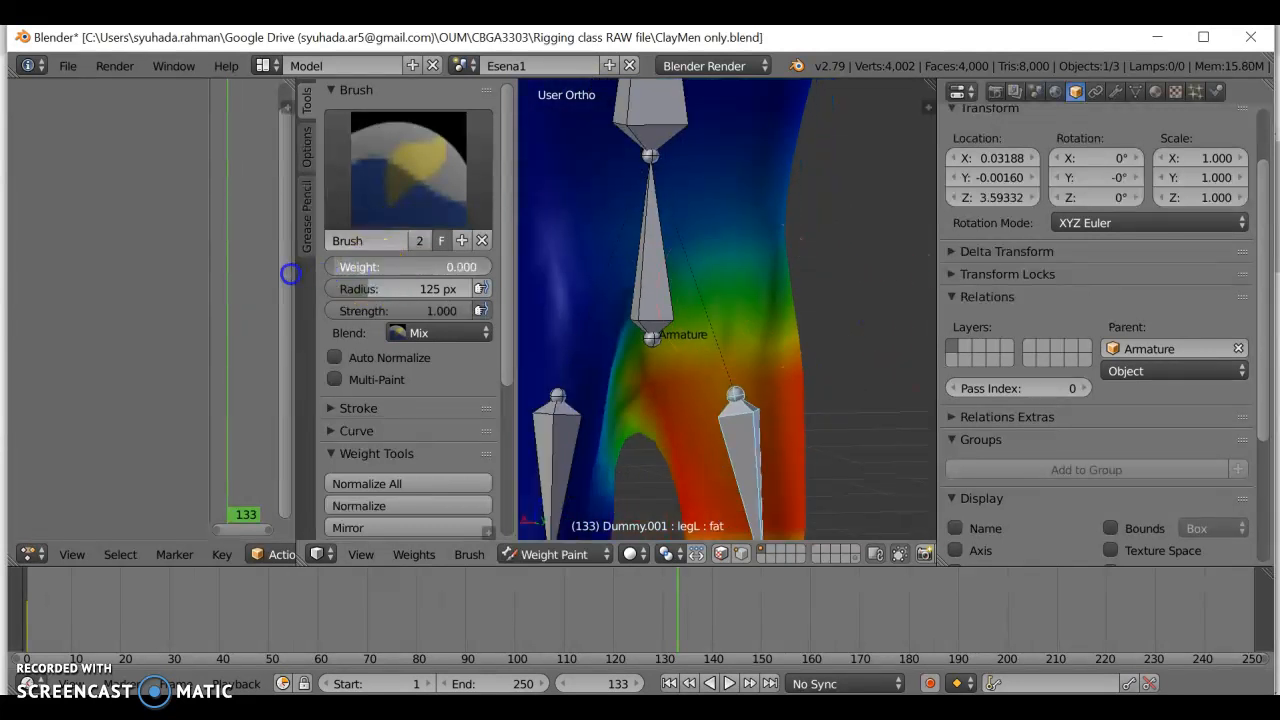
mouse_move(633, 204)
left_mouse_down()
mouse_move(825, 261)
mouse_move(754, 268)
mouse_move(687, 310)
mouse_move(687, 296)
mouse_move(612, 302)
mouse_move(827, 313)
mouse_move(764, 320)
mouse_move(788, 325)
left_mouse_up()
left_click_drag(807, 333, 617, 360)
left_click(797, 330)
Reduce legL's influence around the outer side of the hip with the zero-weight brush.
middle_click_drag(794, 319, 622, 309)
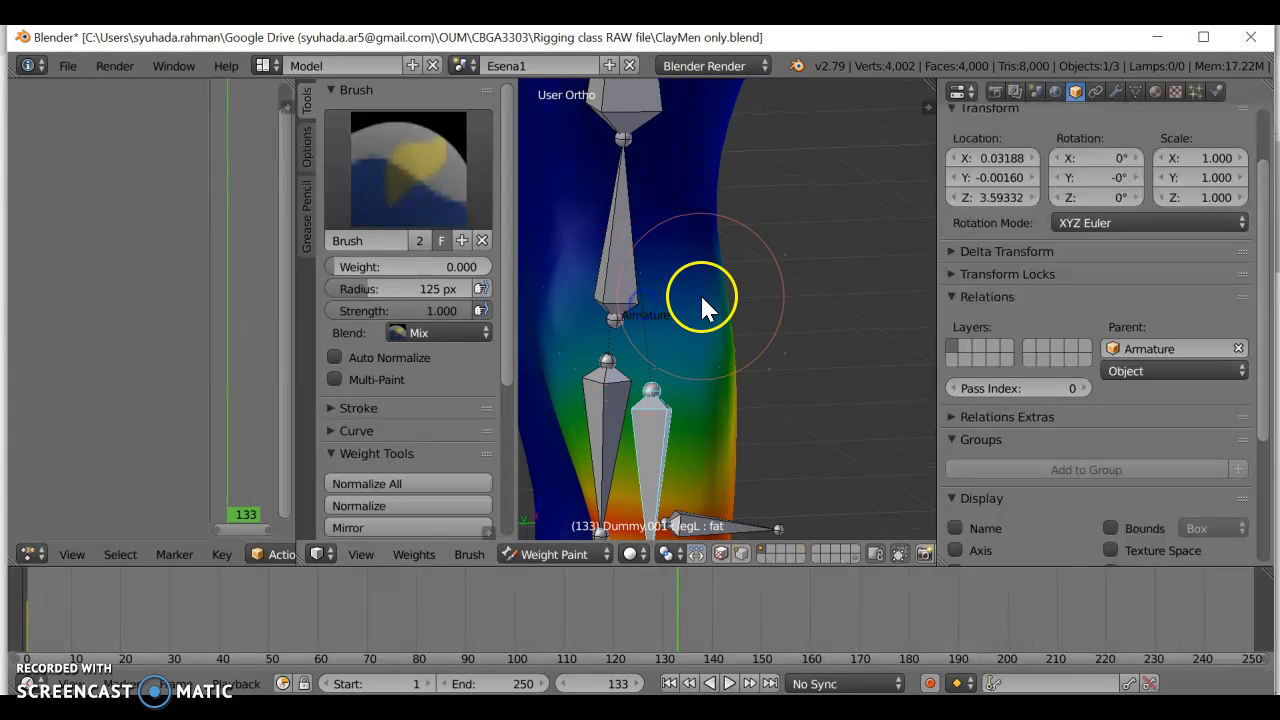
left_click_drag(578, 309, 515, 318)
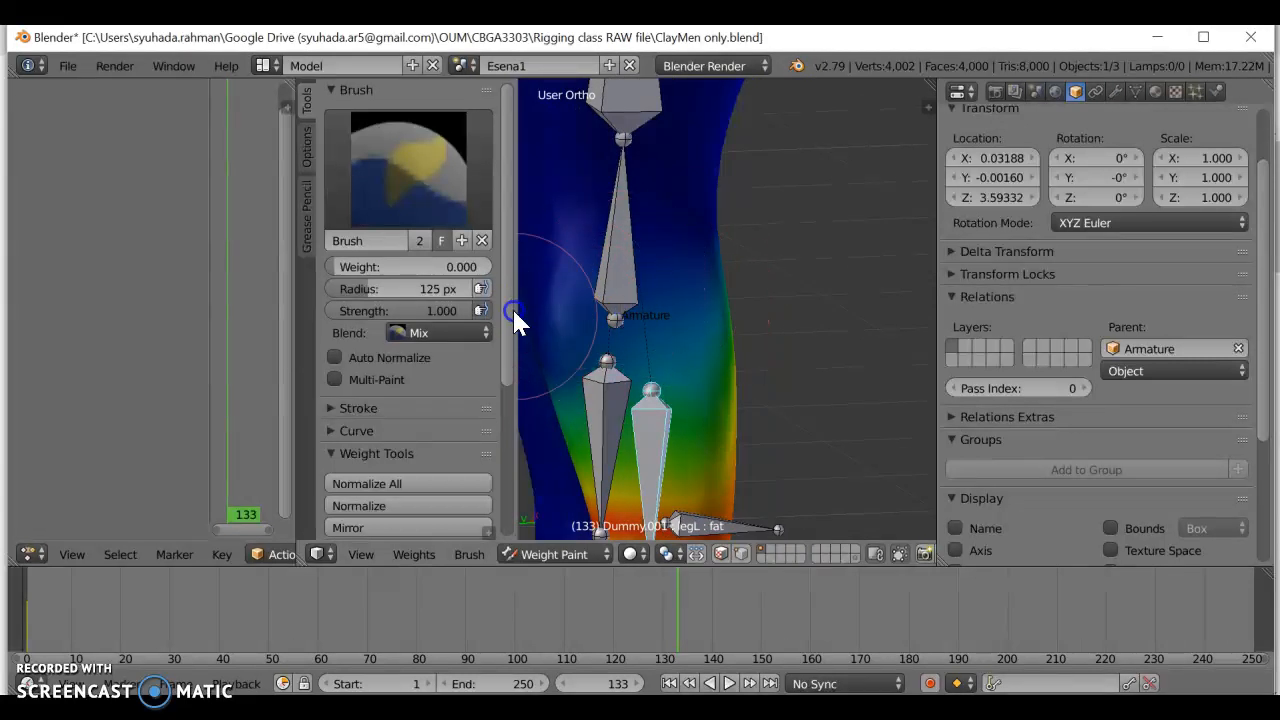
left_click(689, 280)
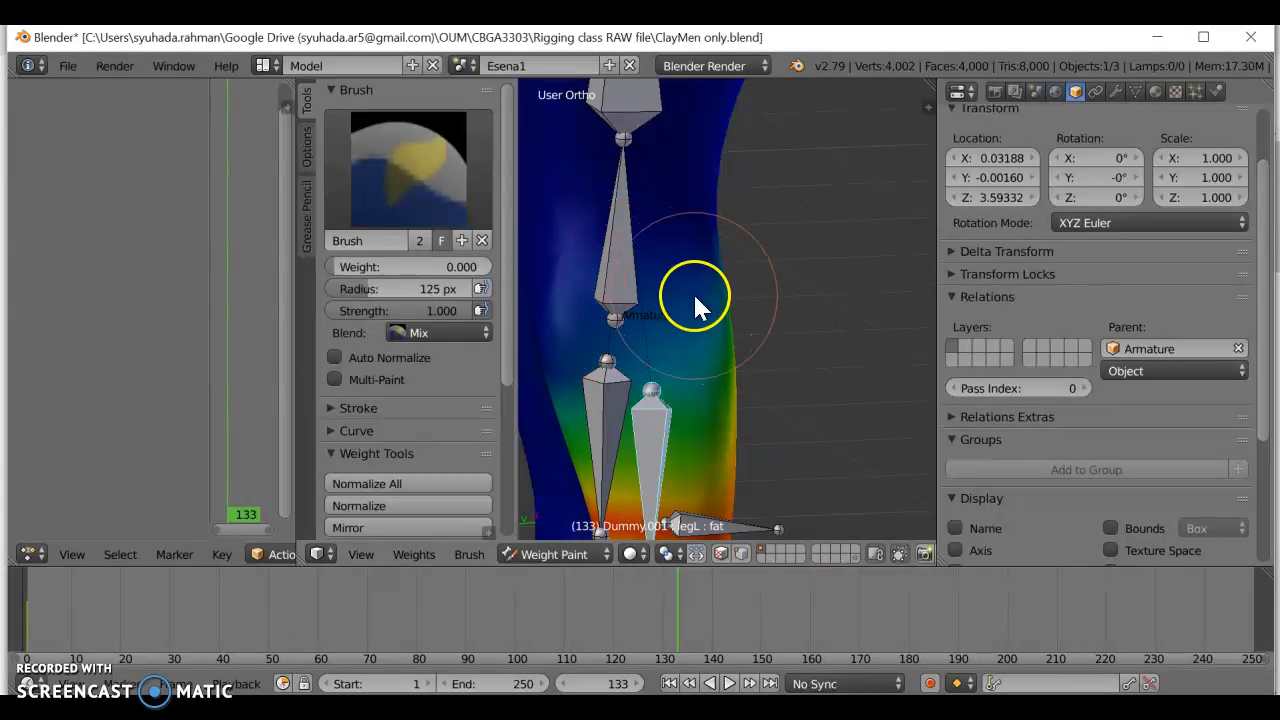
left_click(700, 264)
left_click(544, 270)
left_click(648, 292)
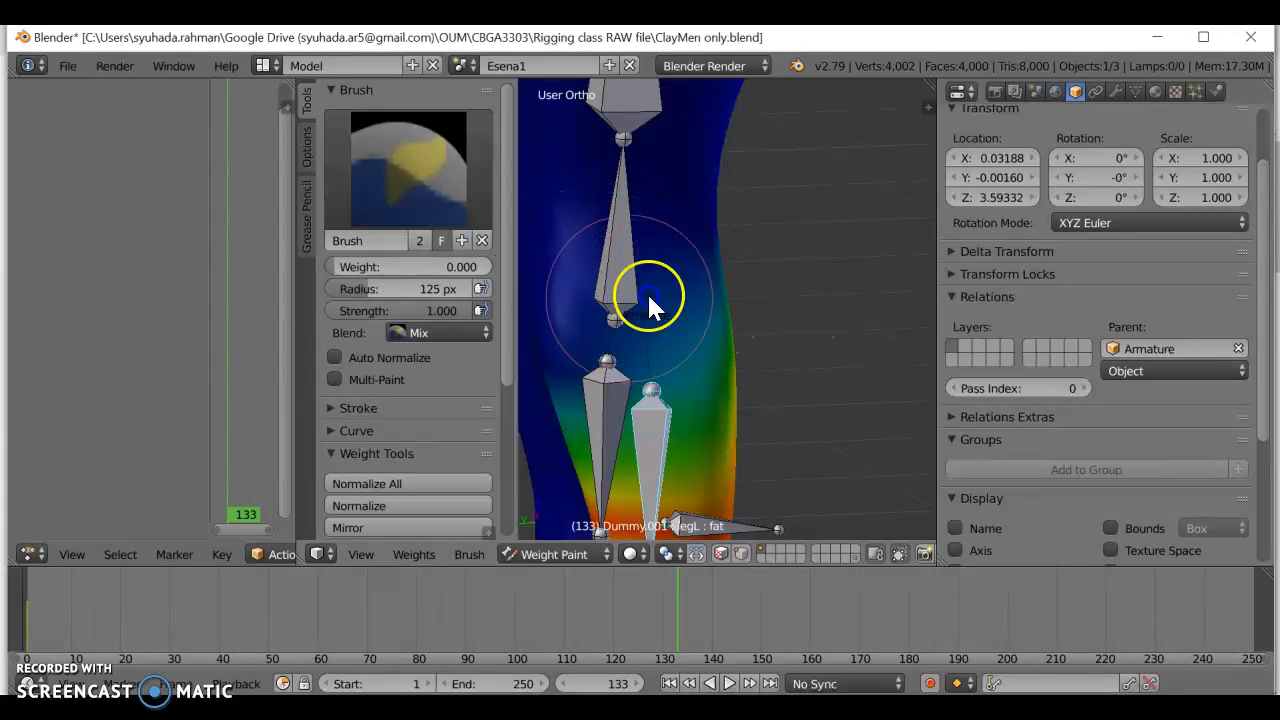
Erase legL's influence from the front of the hip and pelvis down to the upper thigh.
middle_click_drag(786, 288, 670, 290)
mouse_move(670, 288)
left_mouse_down()
mouse_move(766, 323)
mouse_move(697, 277)
mouse_move(731, 278)
mouse_move(661, 272)
mouse_move(722, 273)
mouse_move(750, 334)
mouse_move(720, 286)
mouse_move(766, 266)
mouse_move(718, 265)
mouse_move(620, 296)
mouse_move(748, 298)
mouse_move(694, 296)
mouse_move(713, 284)
mouse_move(620, 286)
mouse_move(780, 294)
left_mouse_up()
scroll(663, 286, "up", 2)
left_click_drag(634, 285, 726, 286)
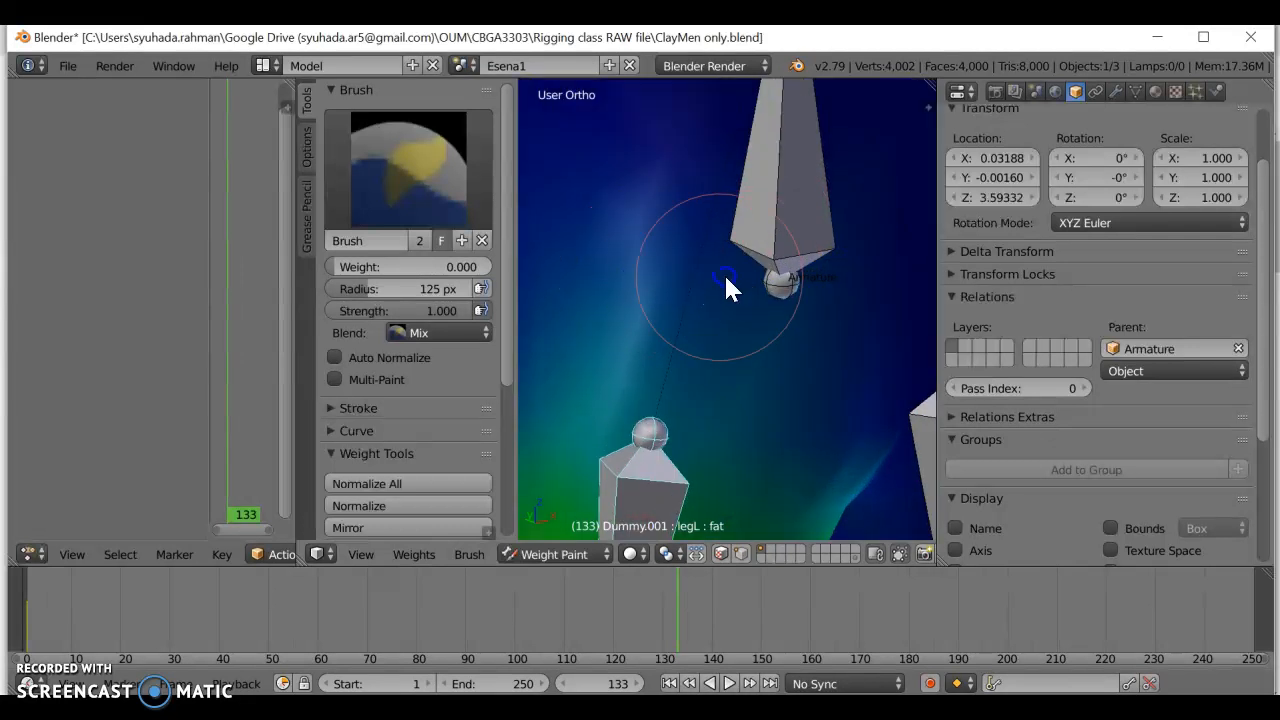
mouse_move(714, 149)
left_mouse_down()
mouse_move(737, 314)
mouse_move(628, 283)
mouse_move(766, 291)
mouse_move(577, 286)
mouse_move(809, 318)
left_mouse_up()
scroll(627, 280, "down", 3)
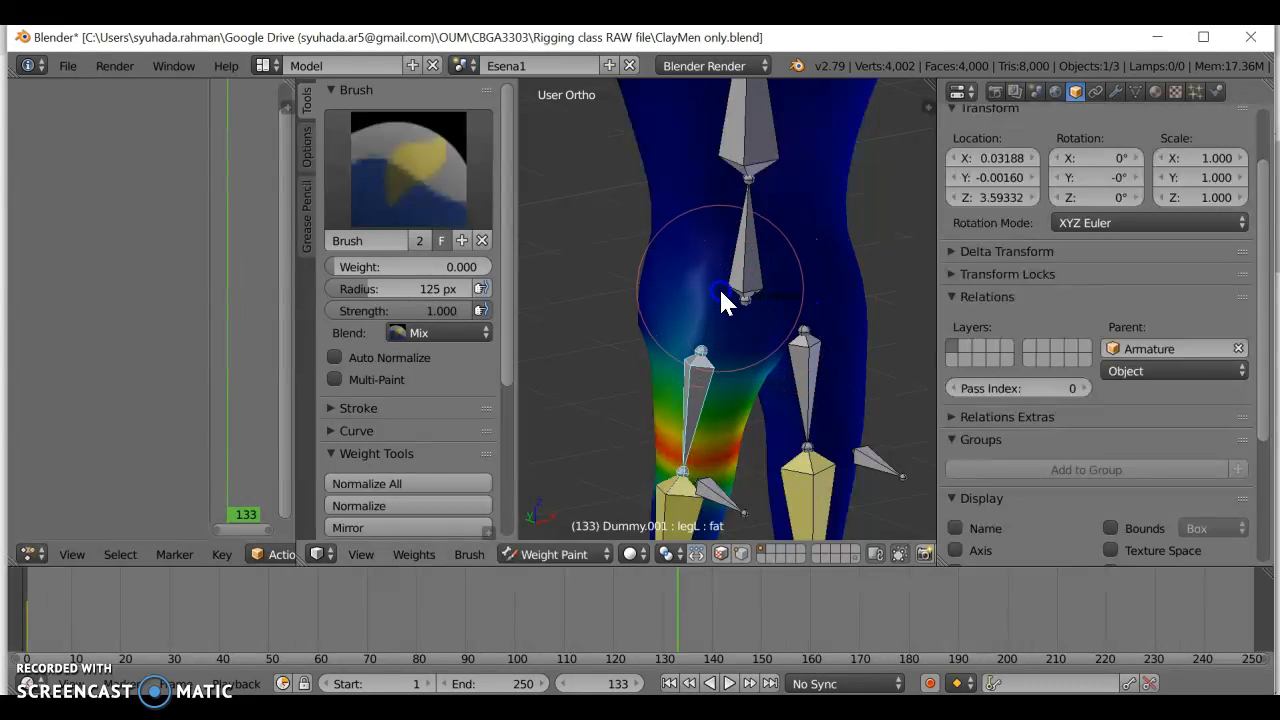
scroll(700, 286, "down", 1)
mouse_move(700, 286)
left_mouse_down()
mouse_move(792, 298)
mouse_move(1180, 143)
left_mouse_up()
Inspect the body mesh's modifiers and constraints, and look through its vertex group list against the armature's bones.
left_click(1114, 92)
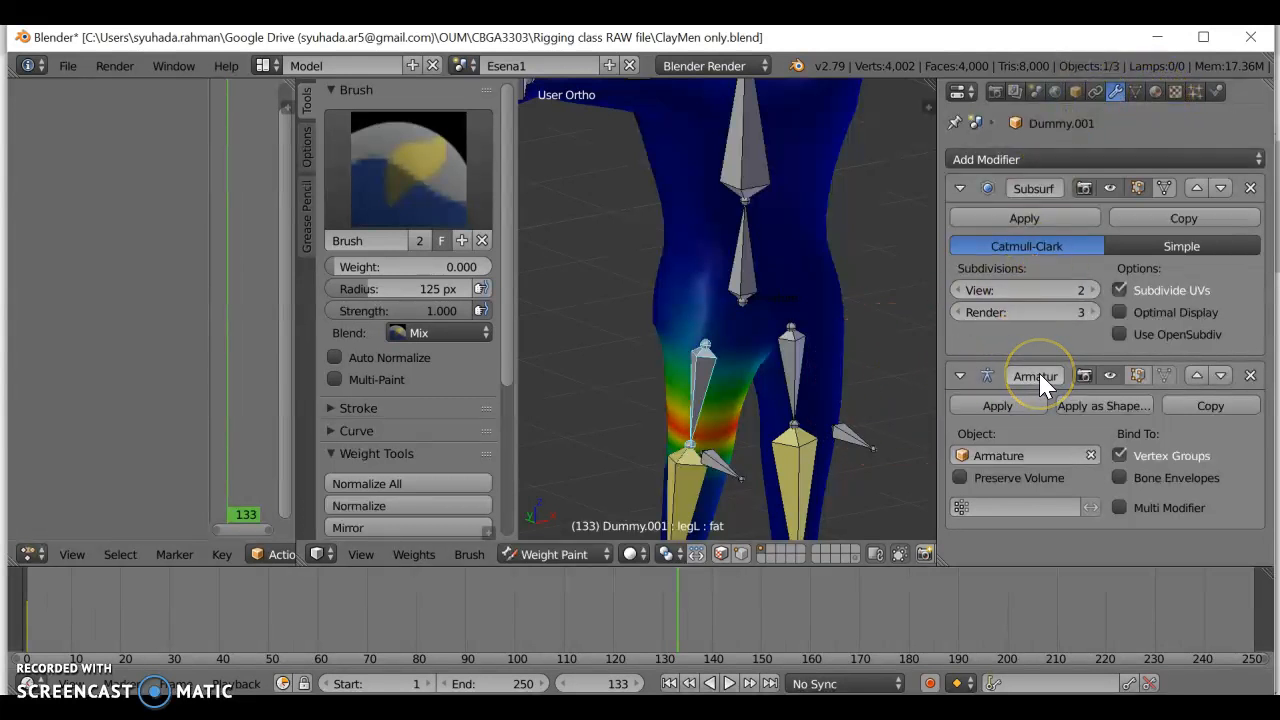
left_click(1096, 89)
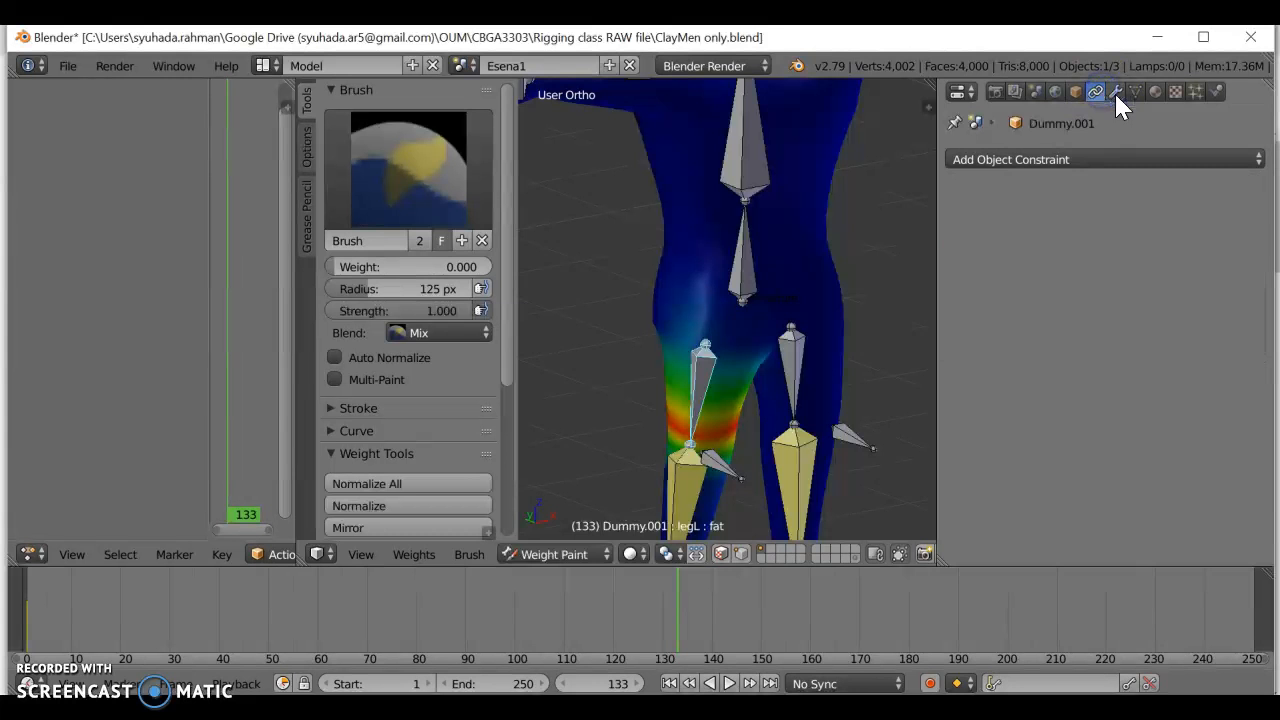
left_click(1115, 89)
left_click(1133, 89)
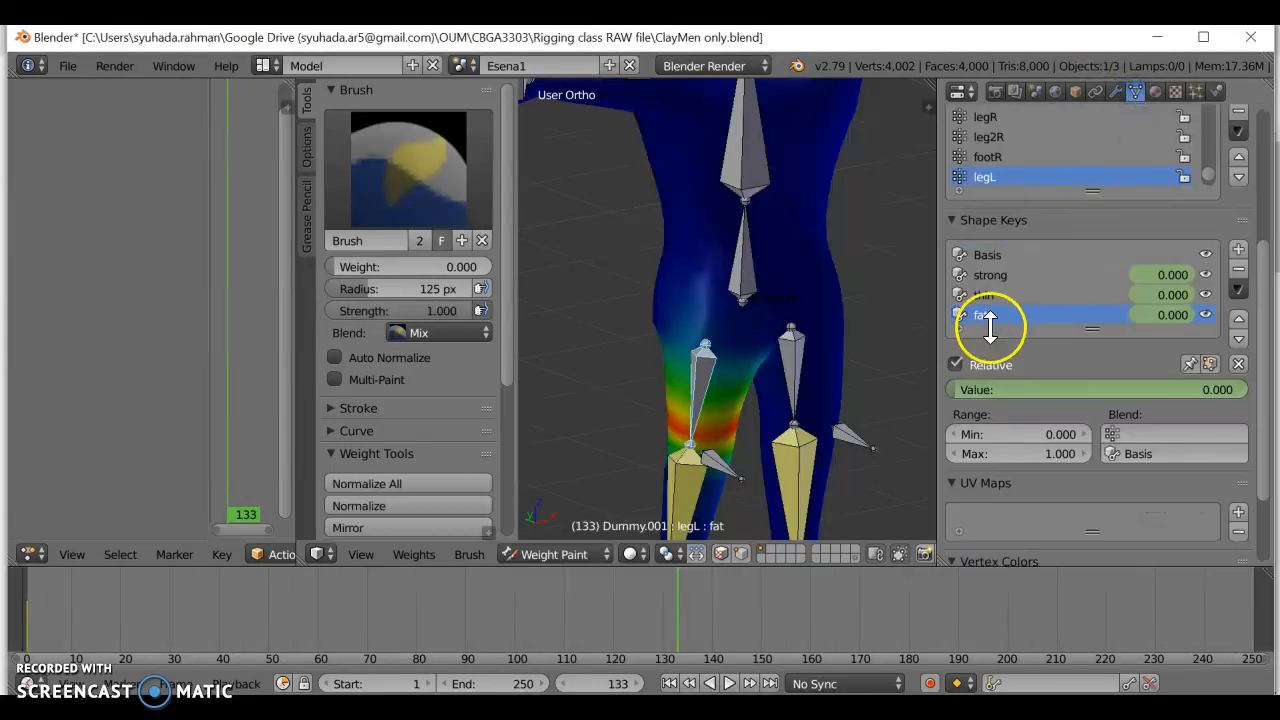
scroll(1012, 334, "up", 5)
scroll(1014, 277, "up", 3)
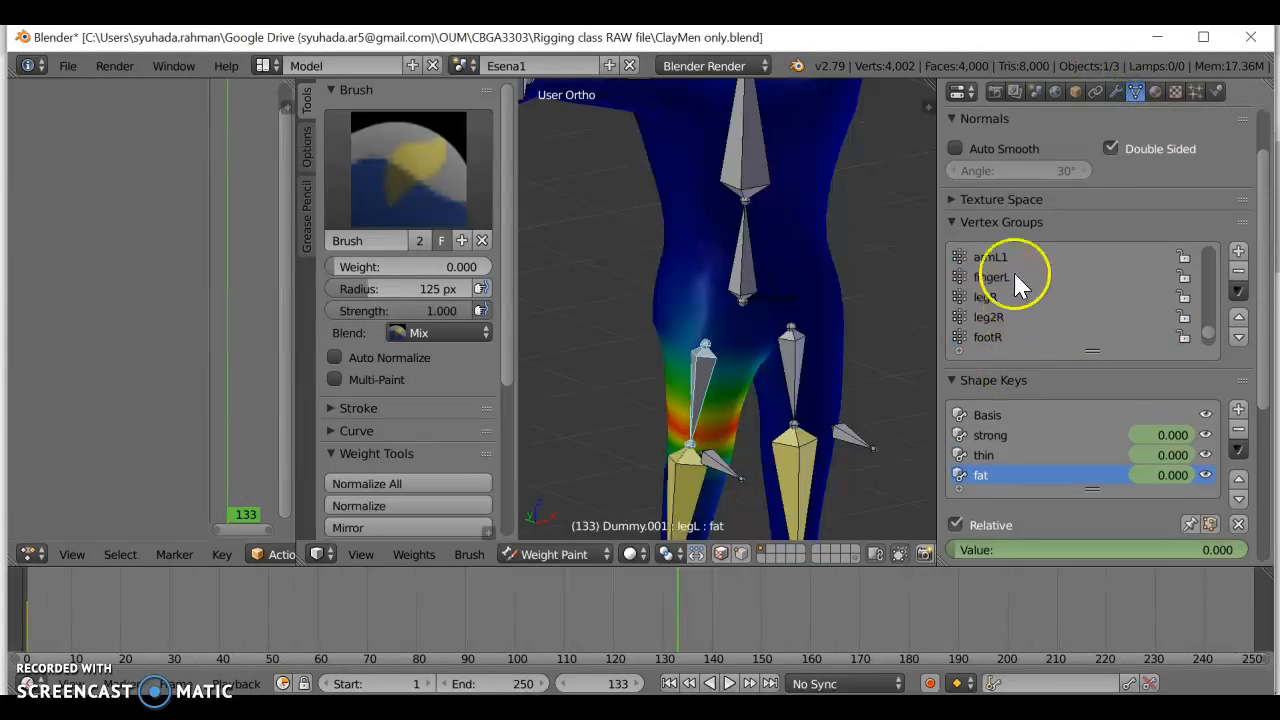
scroll(1001, 311, "up", 15)
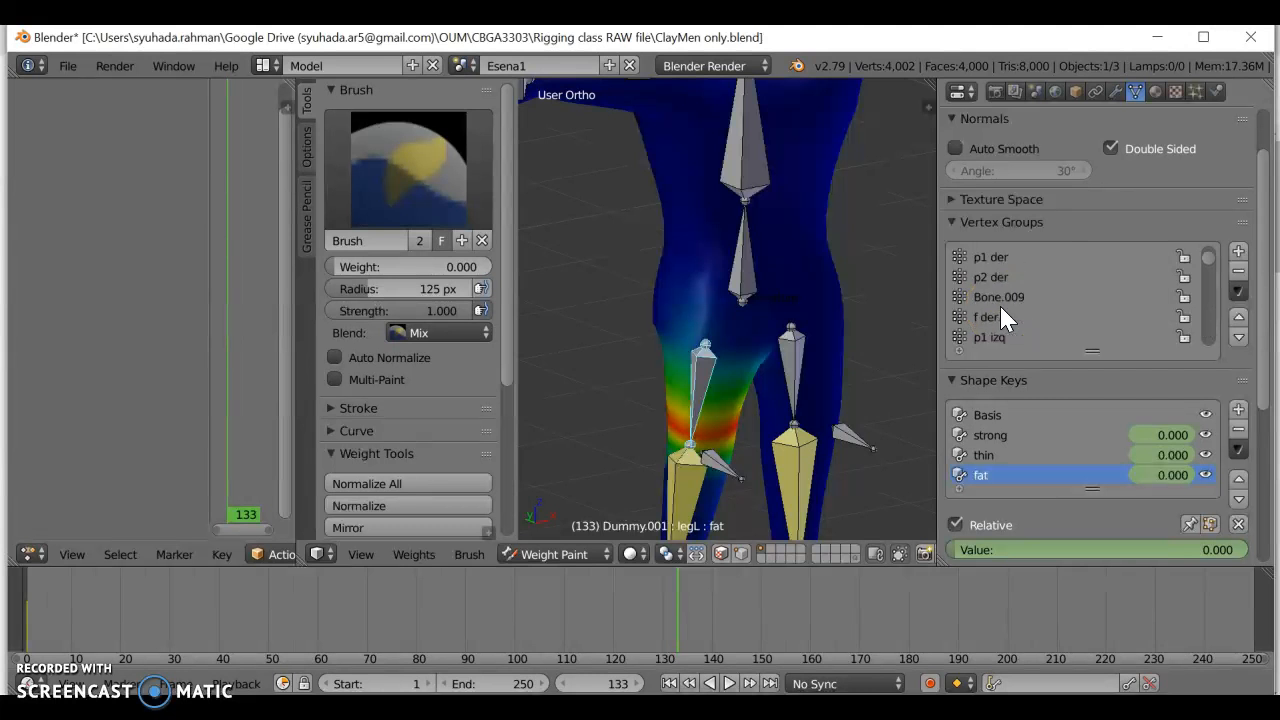
scroll(745, 315, "down", 5)
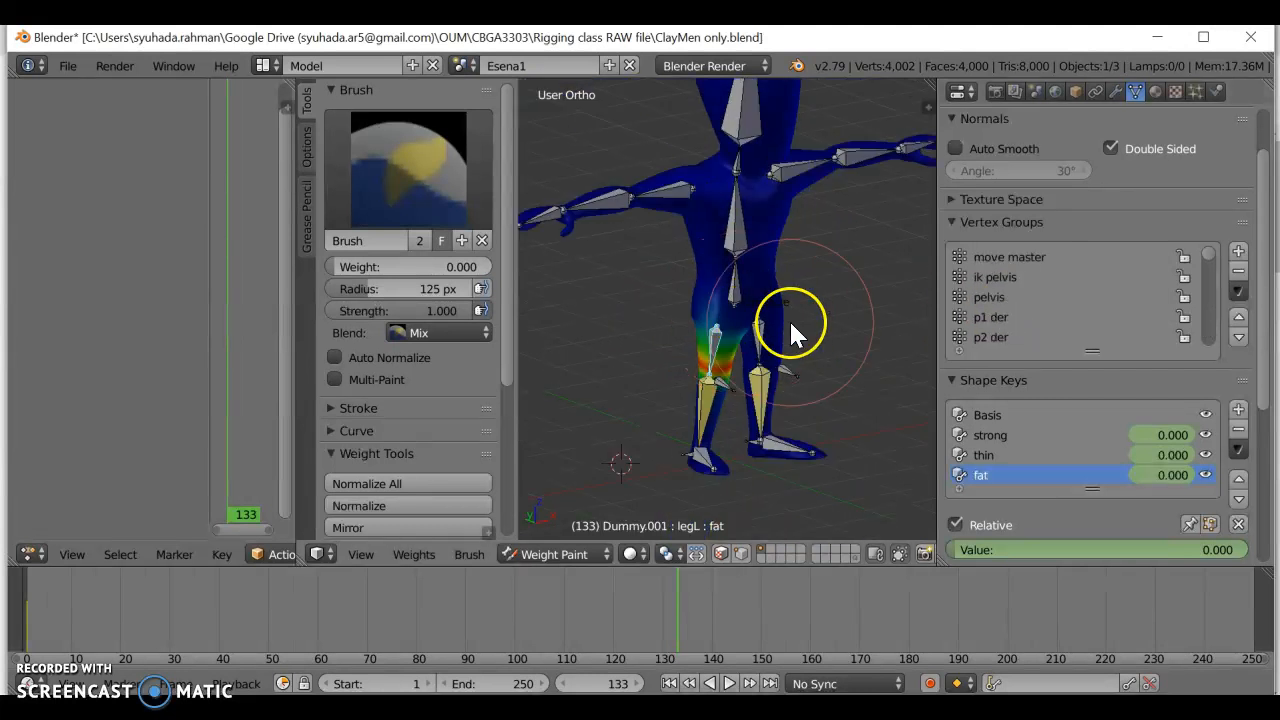
middle_click_drag(797, 328, 660, 321)
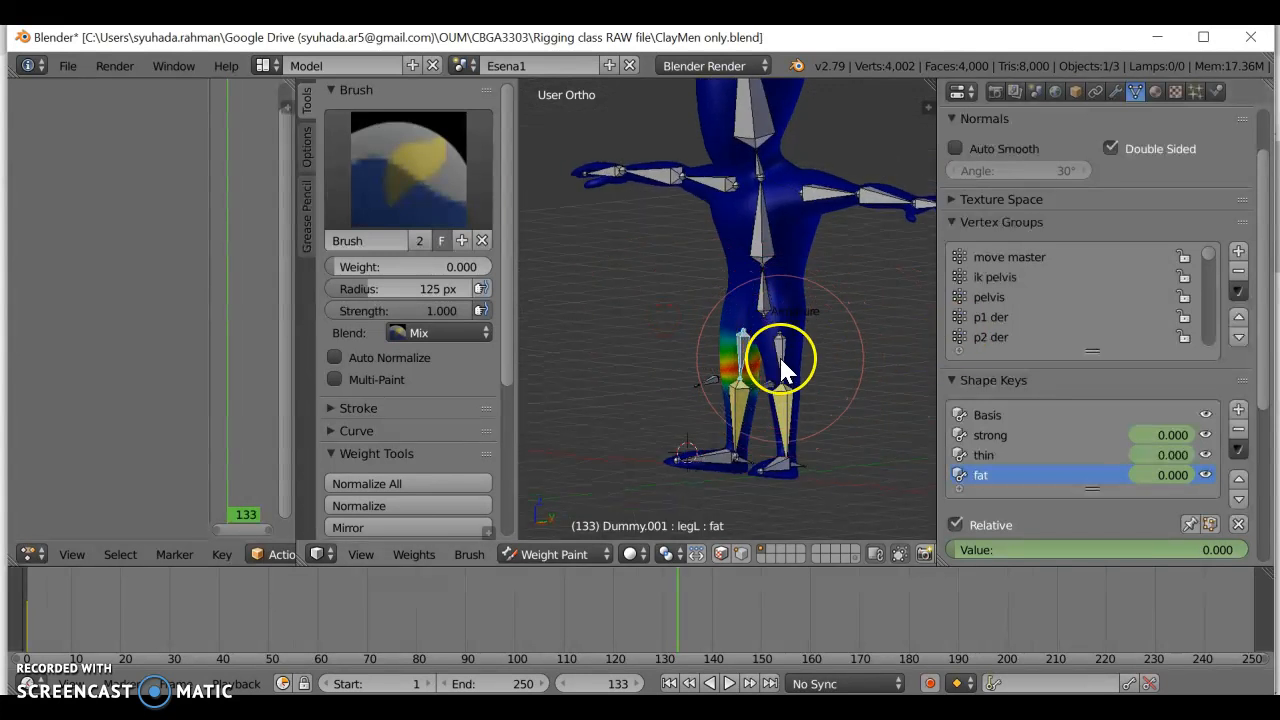
scroll(1015, 290, "down", 5)
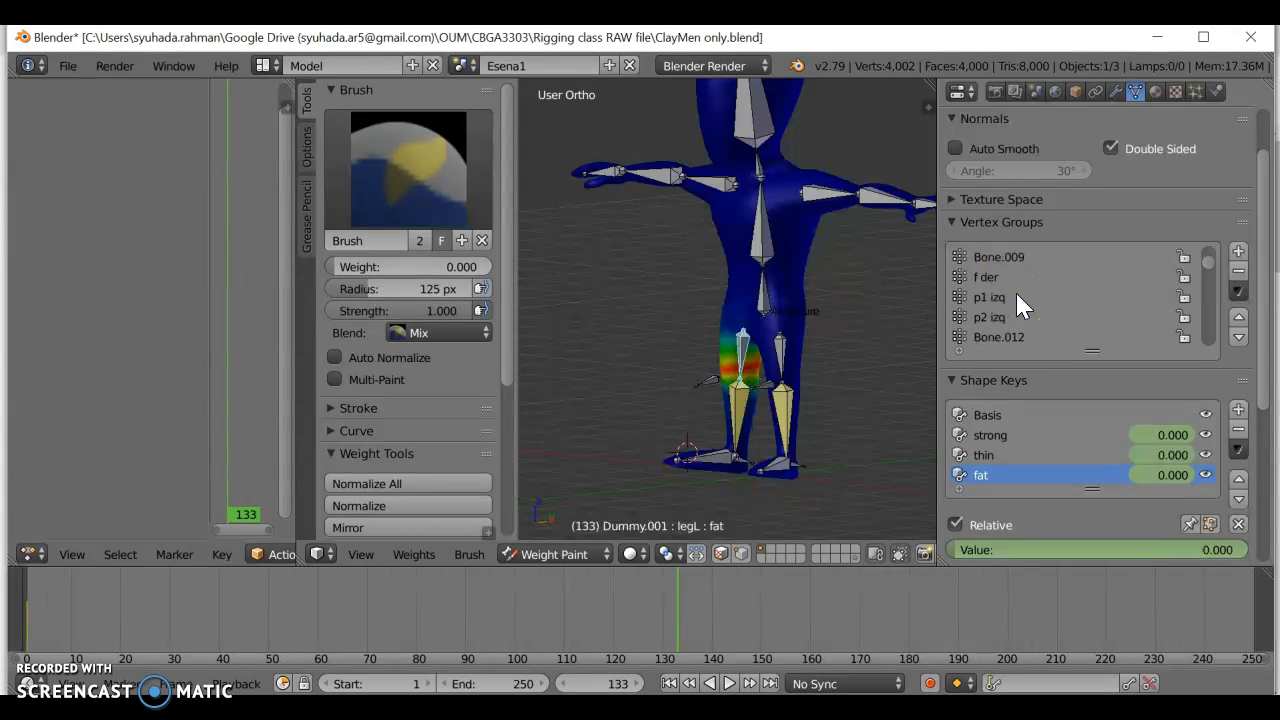
scroll(1015, 290, "down", 4)
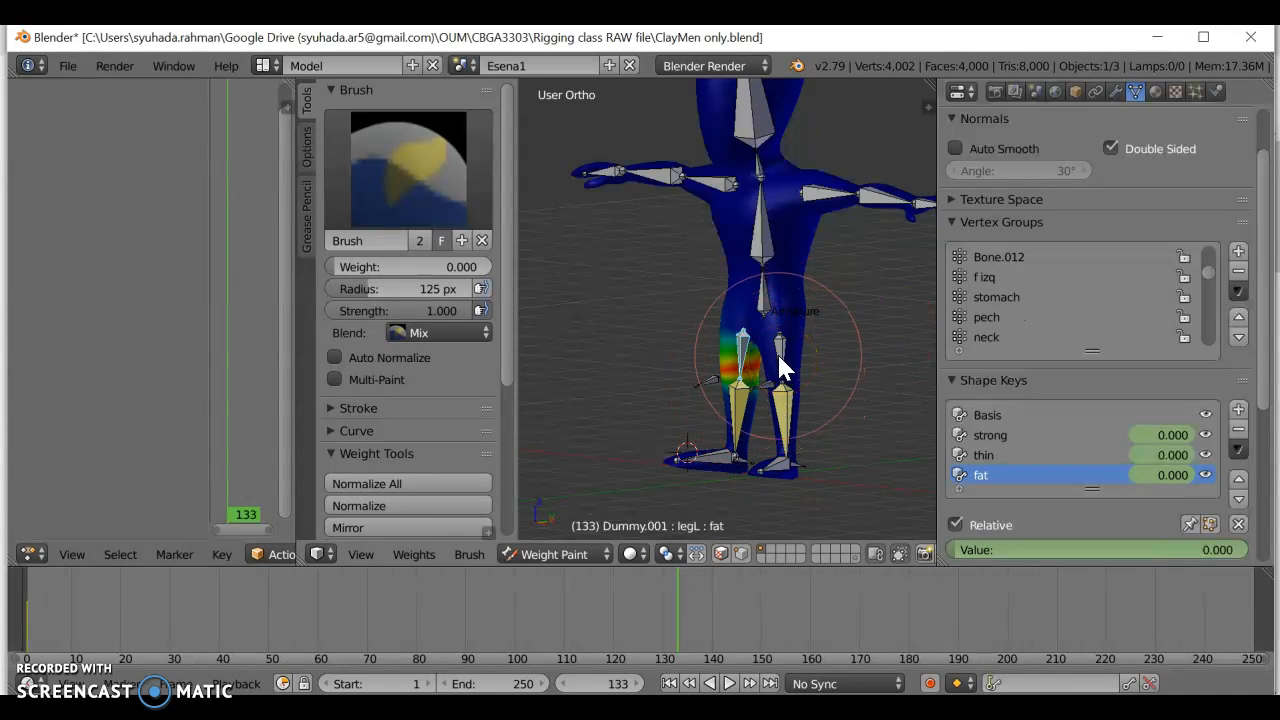
Leave Weight Paint for Object Mode, hide the tool shelf, select the armature's legR bone in Pose Mode and view the character from the front.
left_click(530, 554)
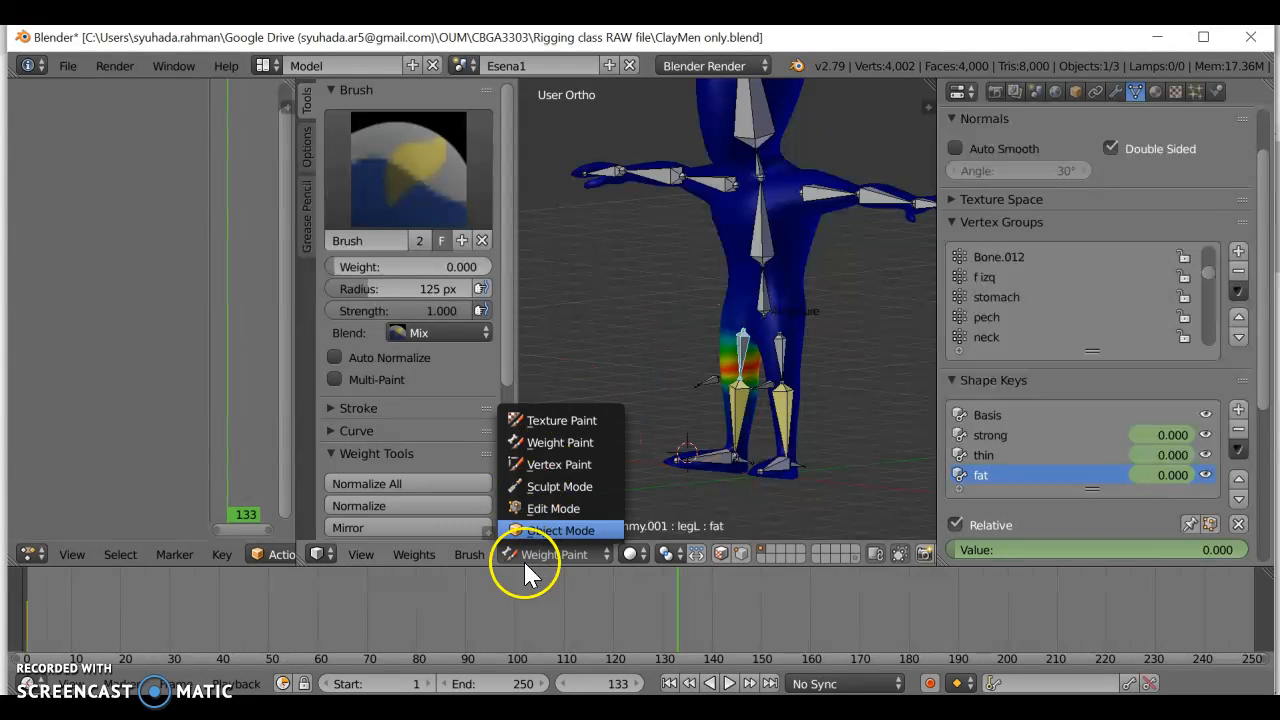
left_click(532, 531)
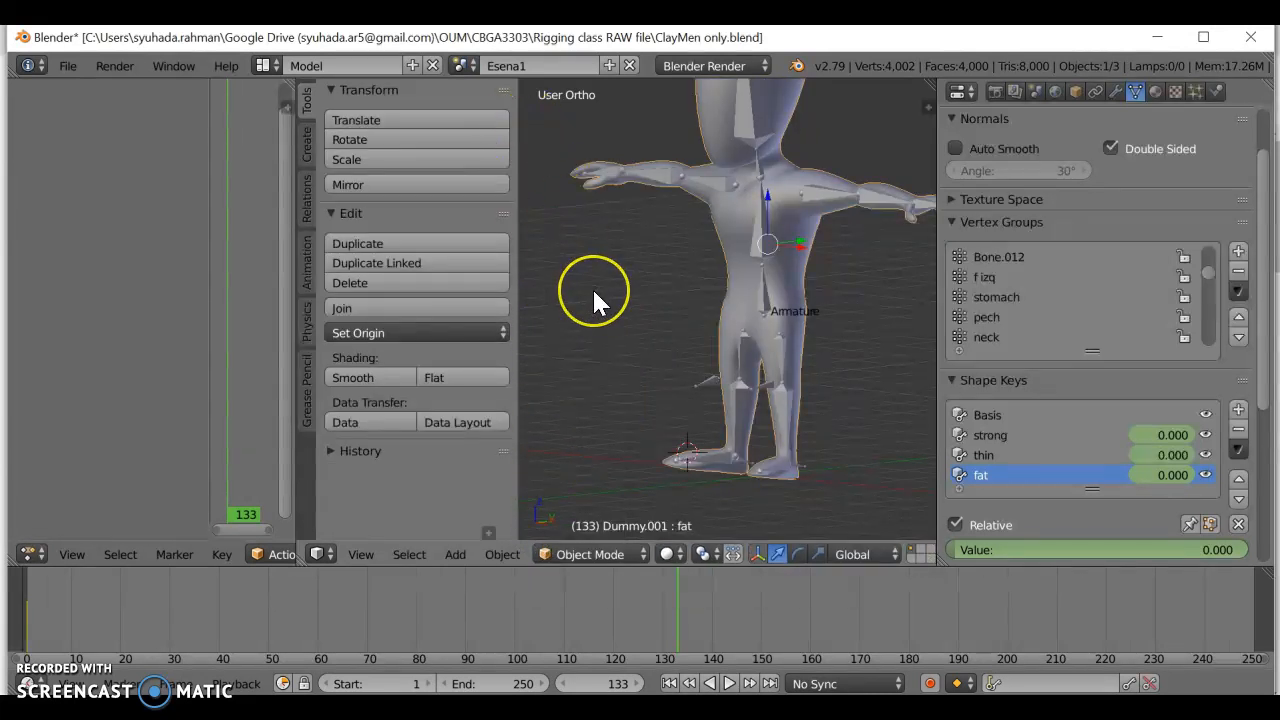
key("t")
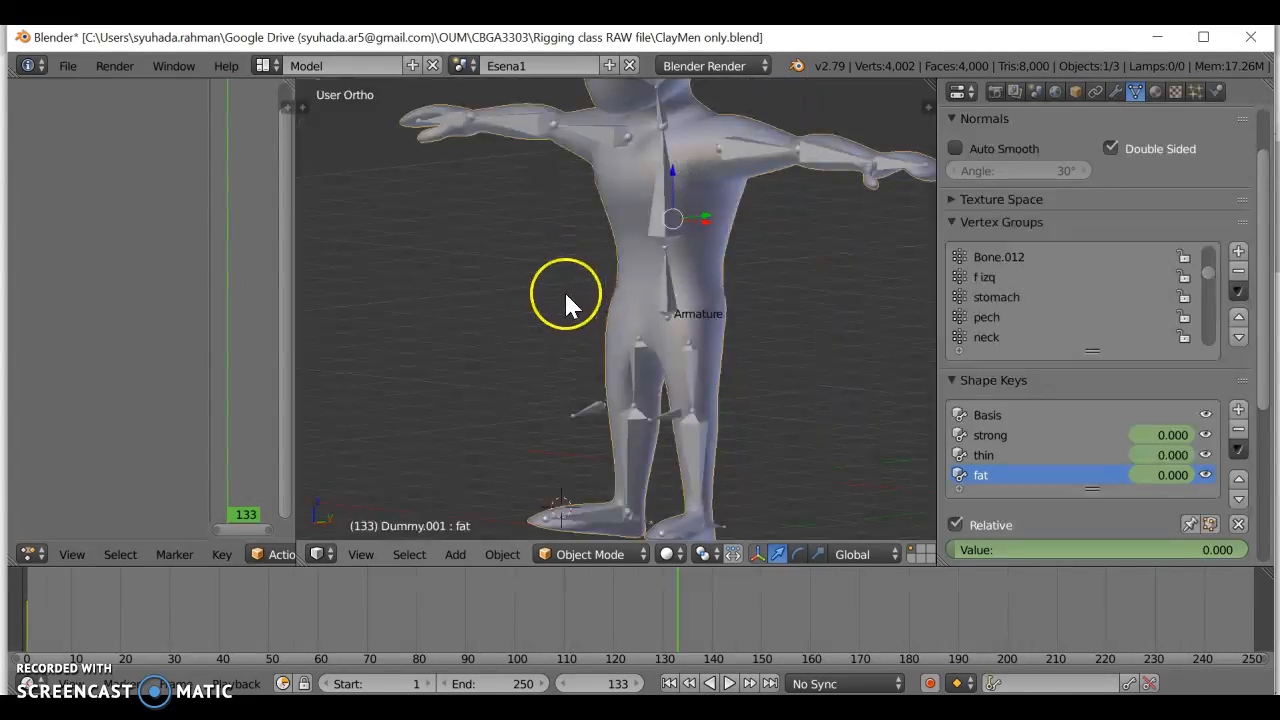
left_click(580, 554)
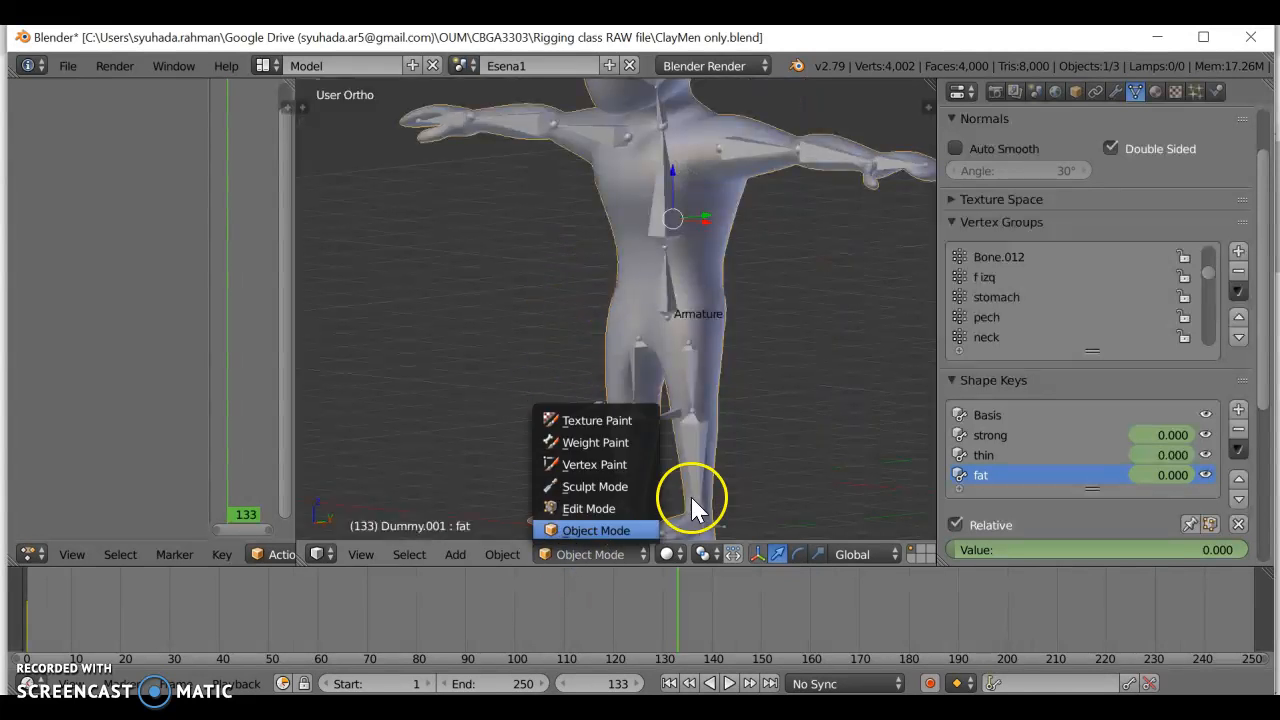
right_click(686, 371)
left_click(564, 554)
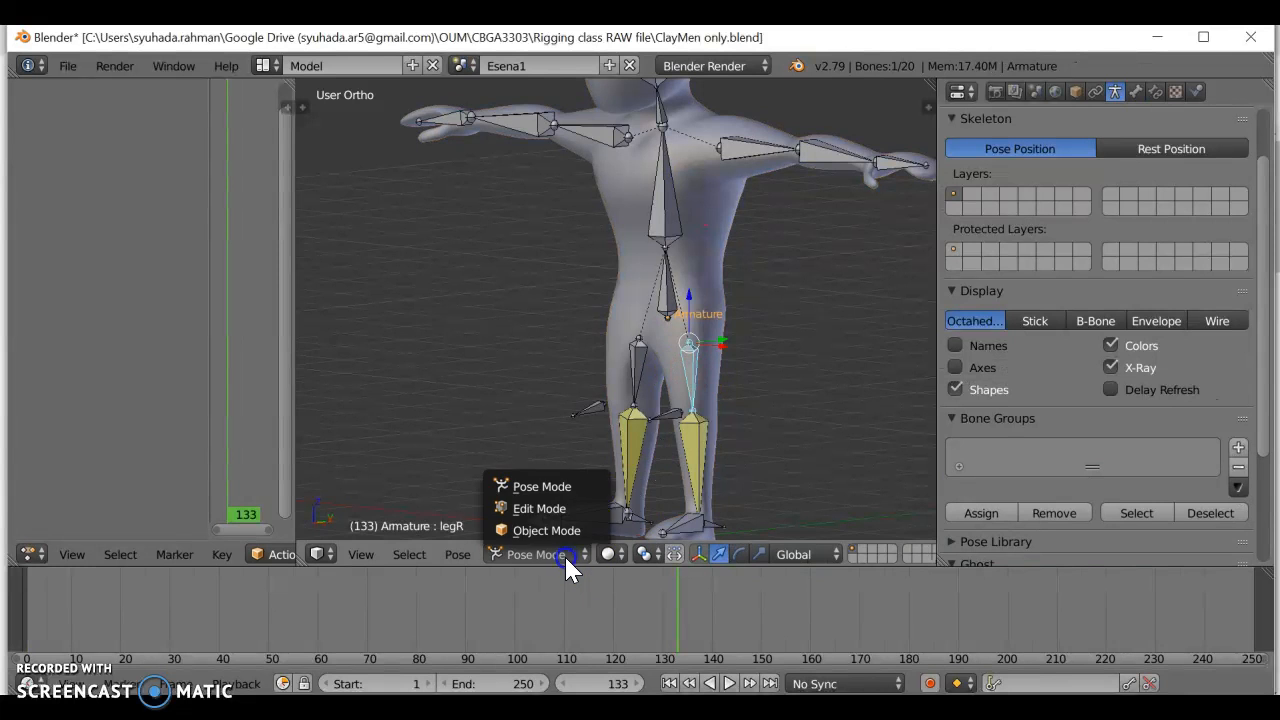
left_click(541, 486)
middle_click_drag(511, 432, 577, 371)
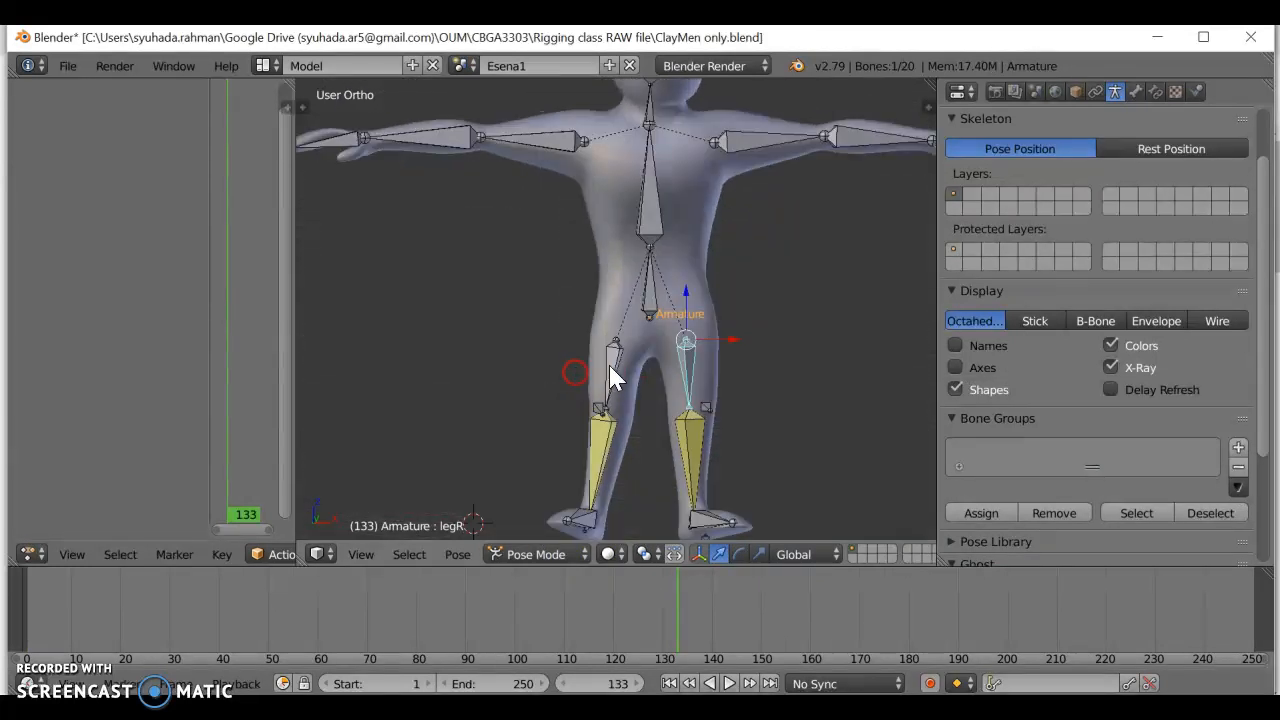
scroll(671, 357, "down", 3)
scroll(705, 361, "up", 3)
scroll(766, 355, "down", 3)
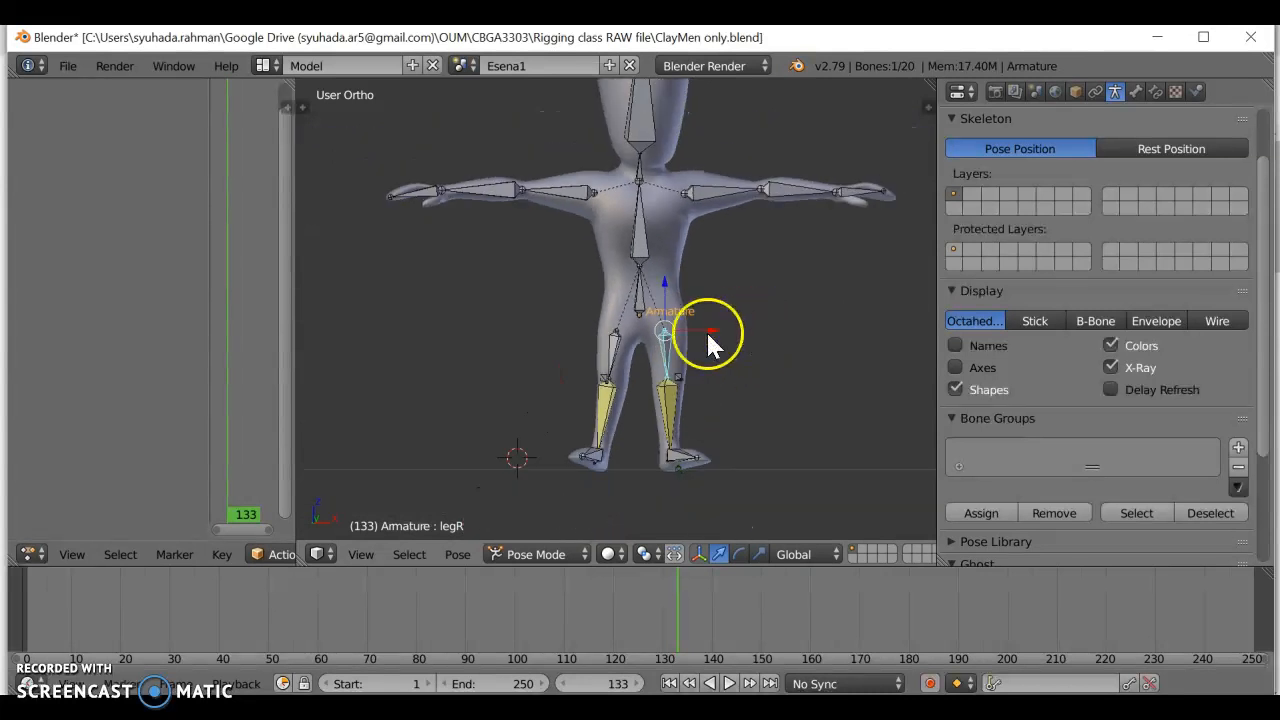
Set the side editor to Dope Sheet and fit the whole frame range in the timeline.
left_click(31, 555)
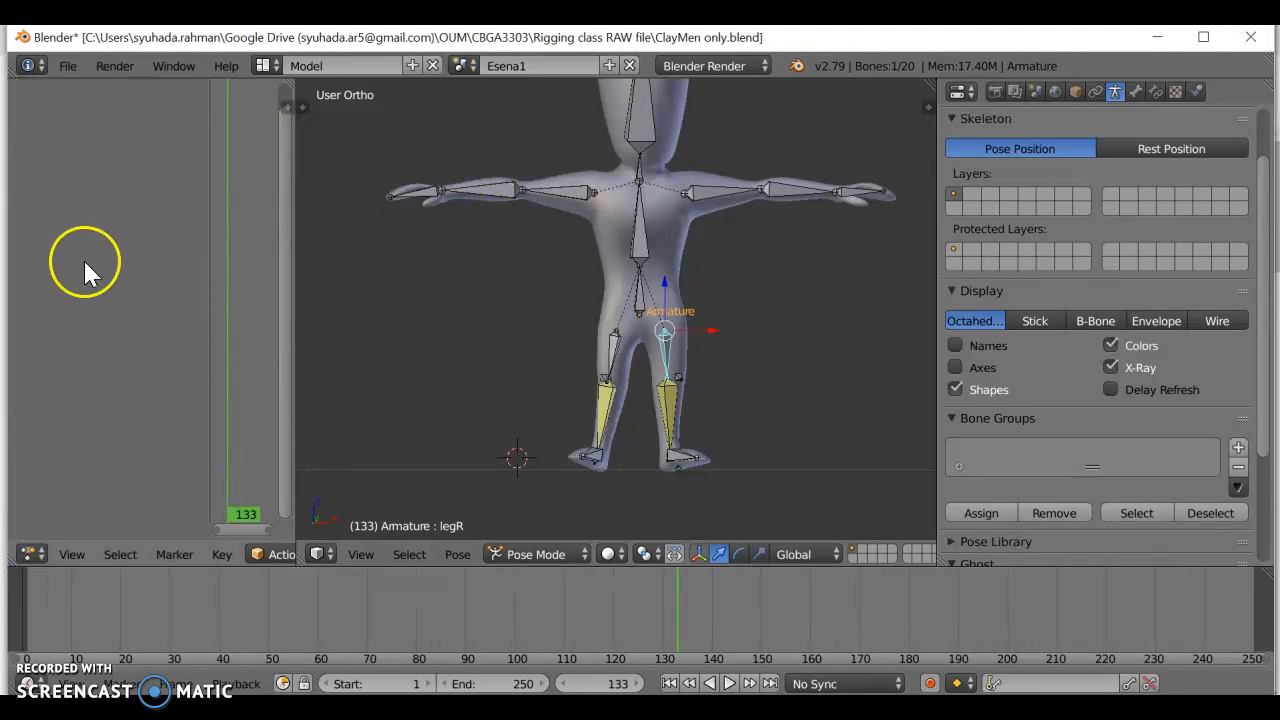
left_click(31, 555)
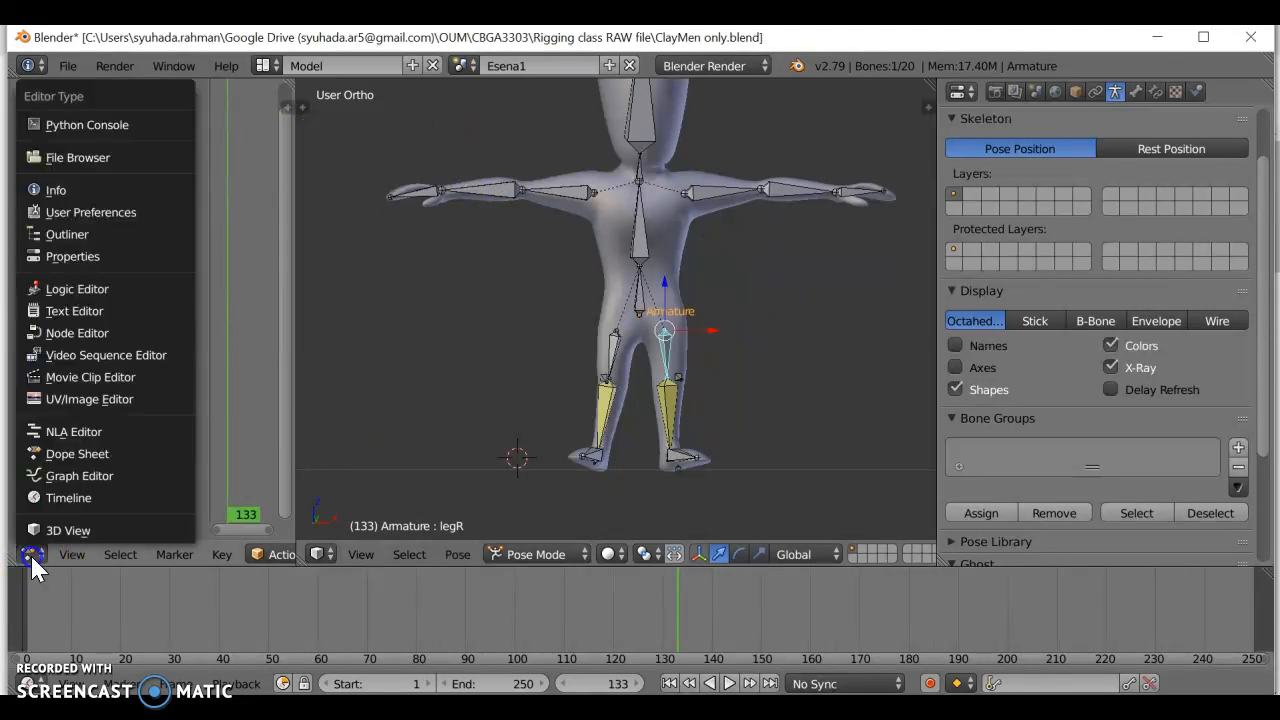
left_click(75, 453)
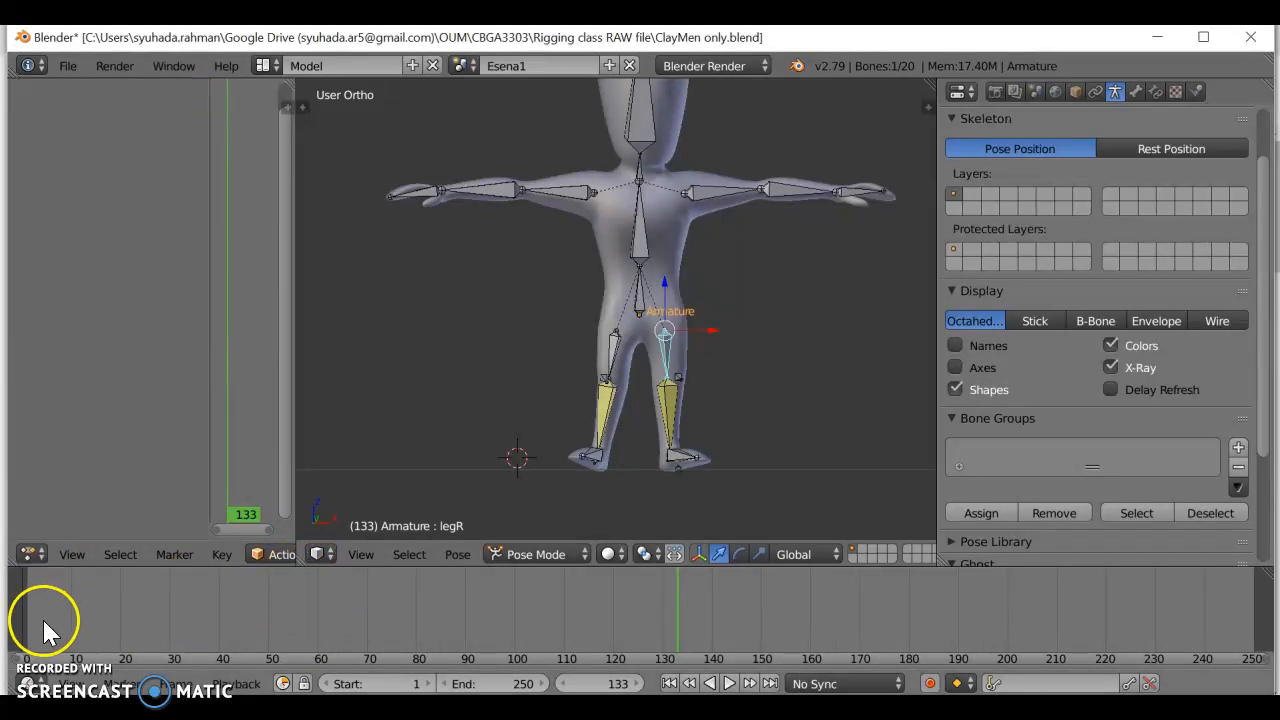
key("Home")
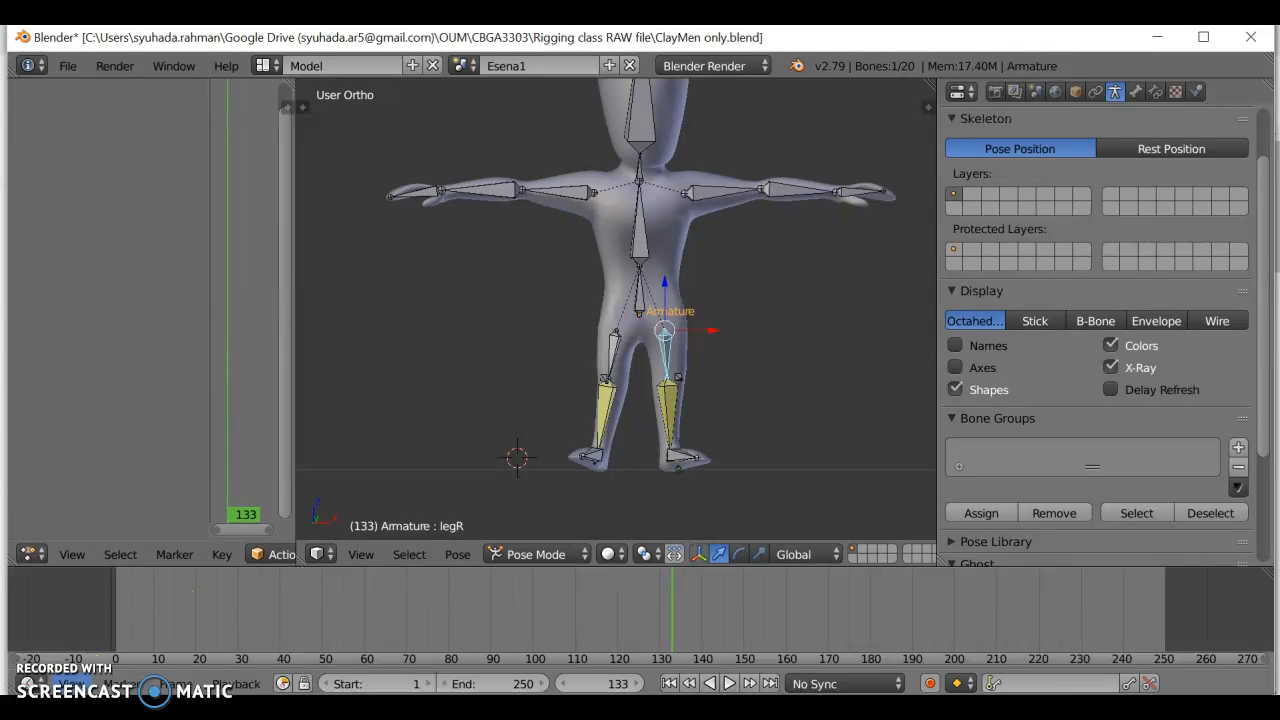
Switch to Photos showing walk-cycle-animation-key-poses.jpg and move its window aside to view the four key poses.
left_click(162, 706)
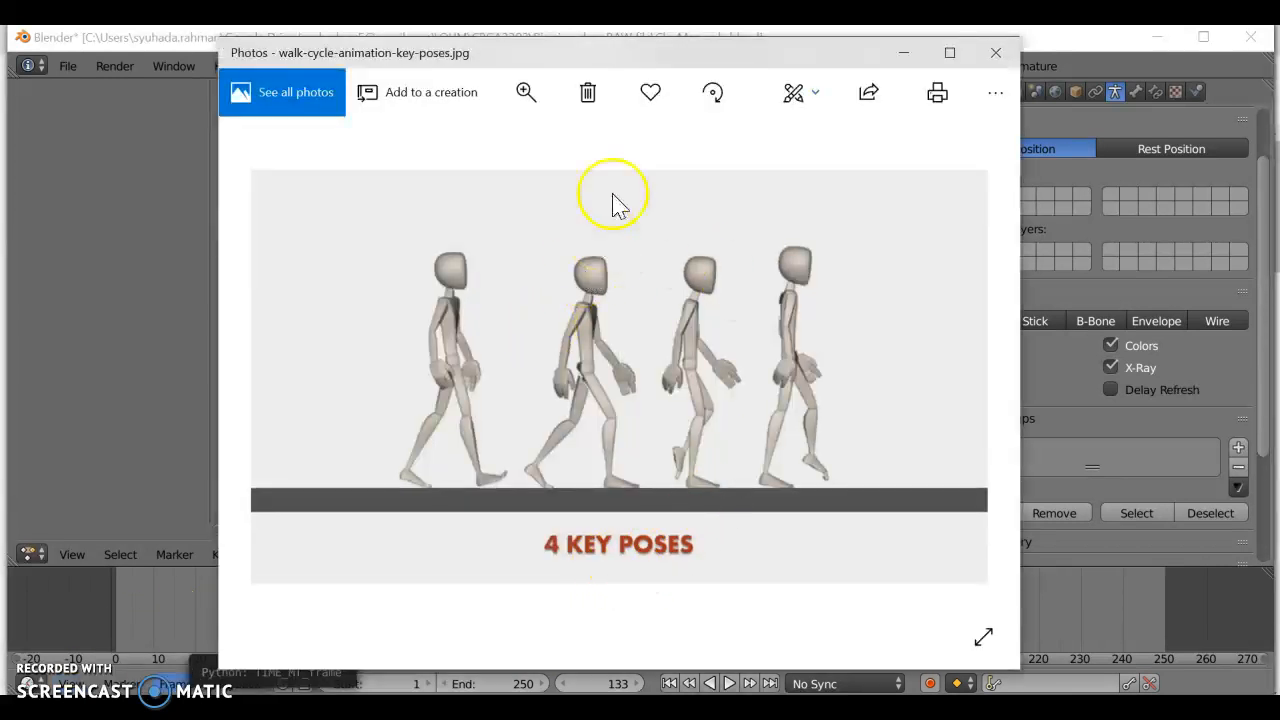
left_click_drag(627, 60, 771, 51)
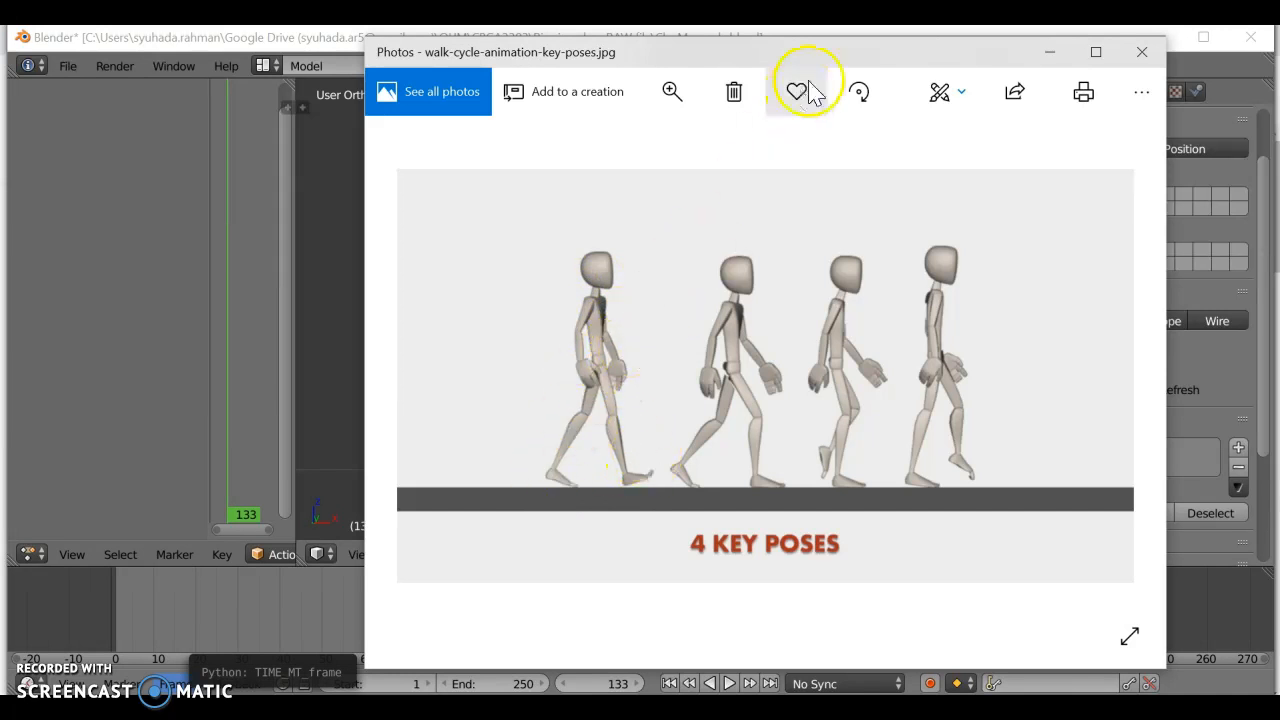
Put the Photos reference away, return to Blender and view the character from its left side.
left_click(1050, 53)
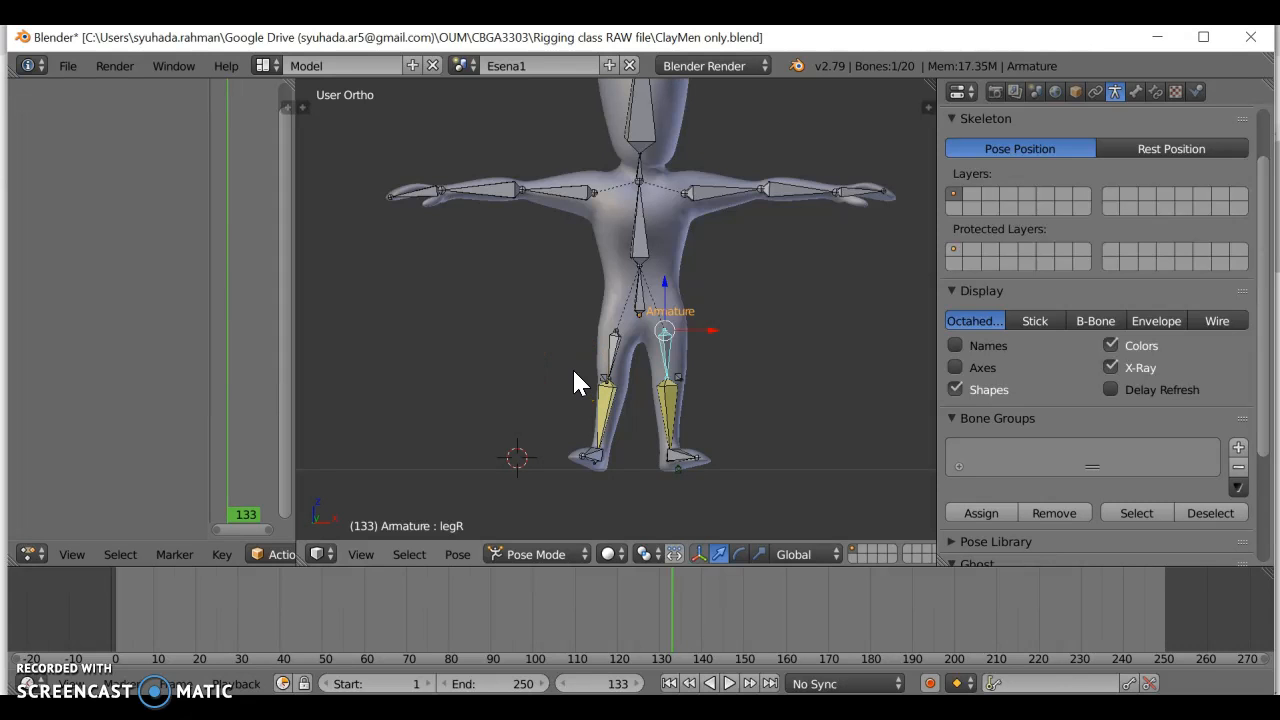
left_click(362, 554)
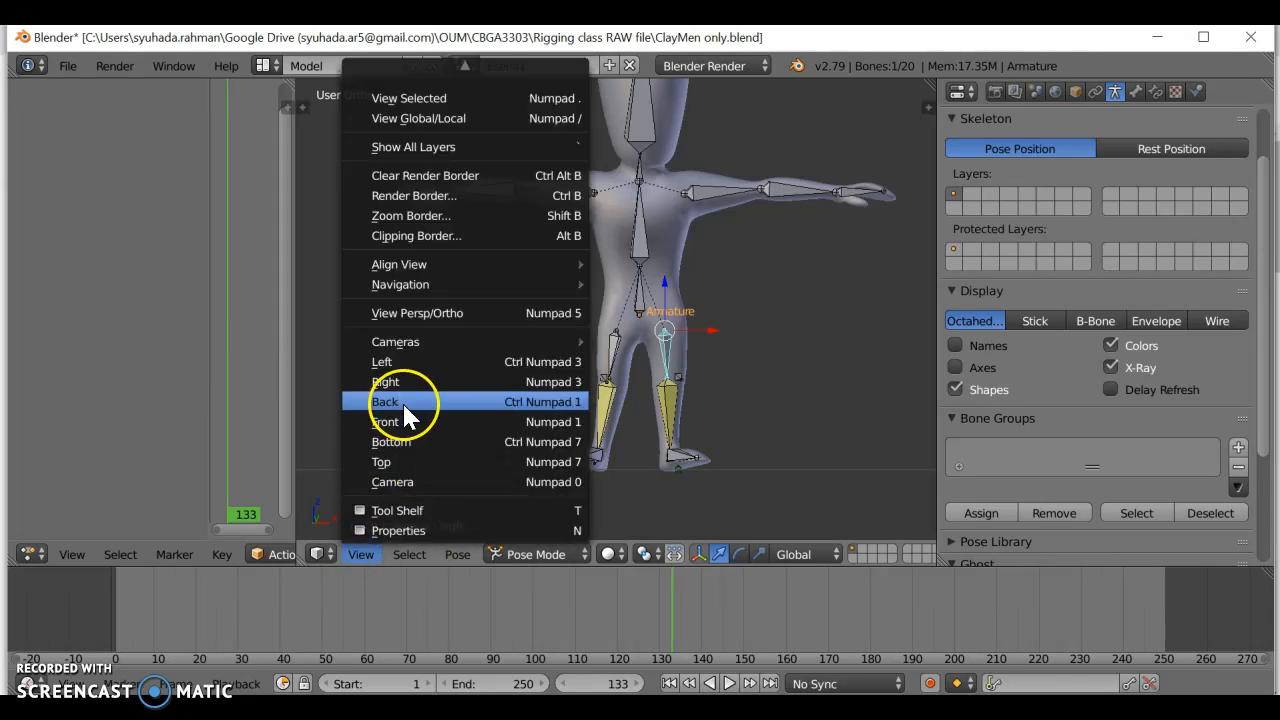
left_click(362, 554)
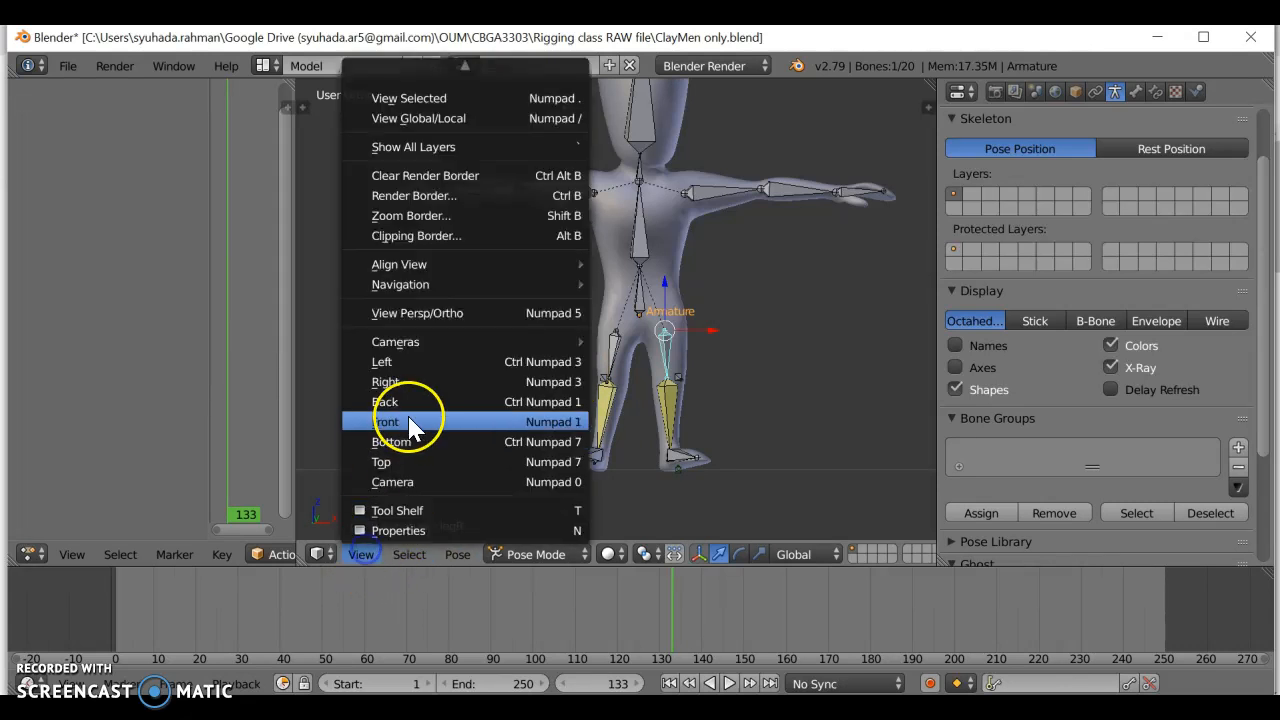
left_click(422, 364)
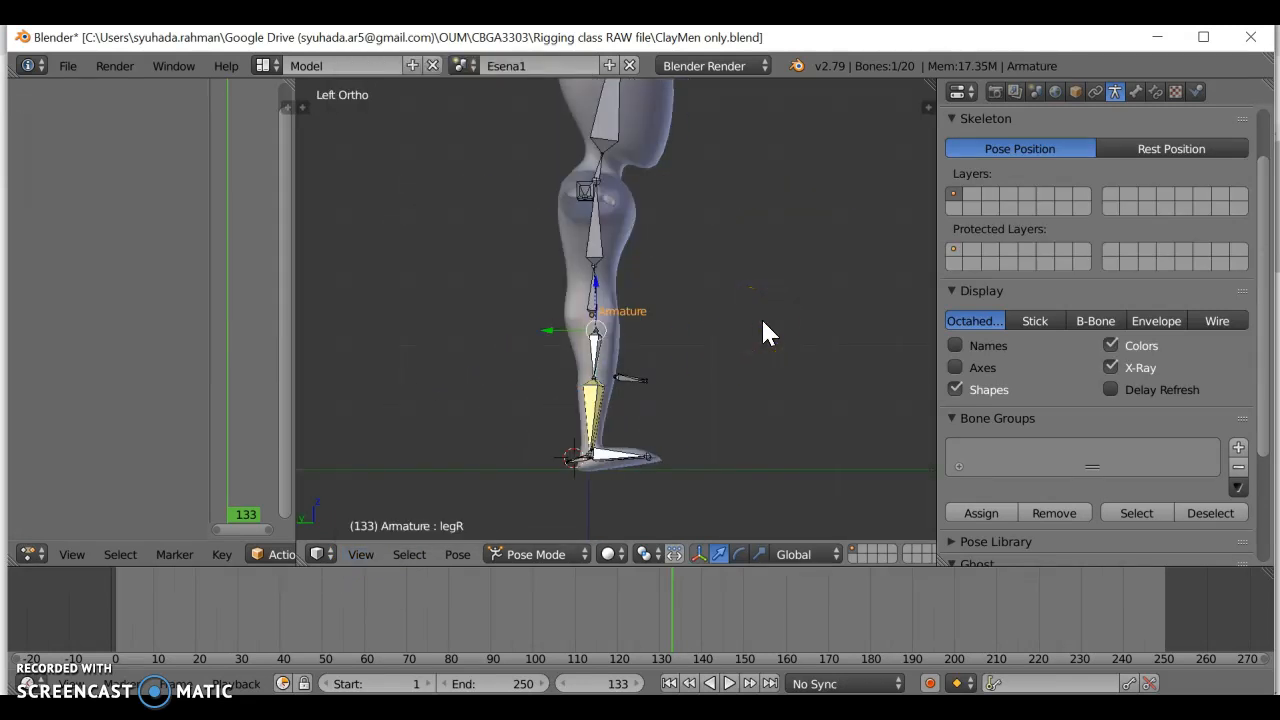
Go to frame 1 on the timeline and set the animation's end frame to 100.
left_click(114, 630)
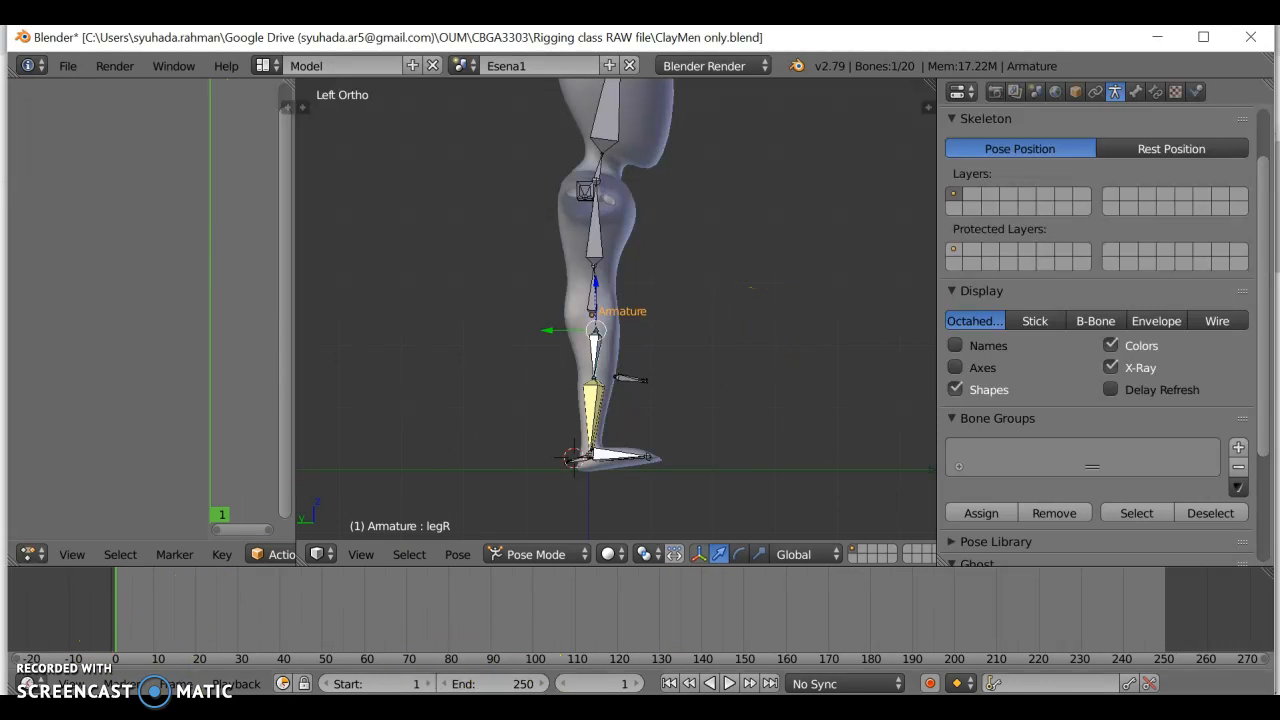
left_click(594, 684)
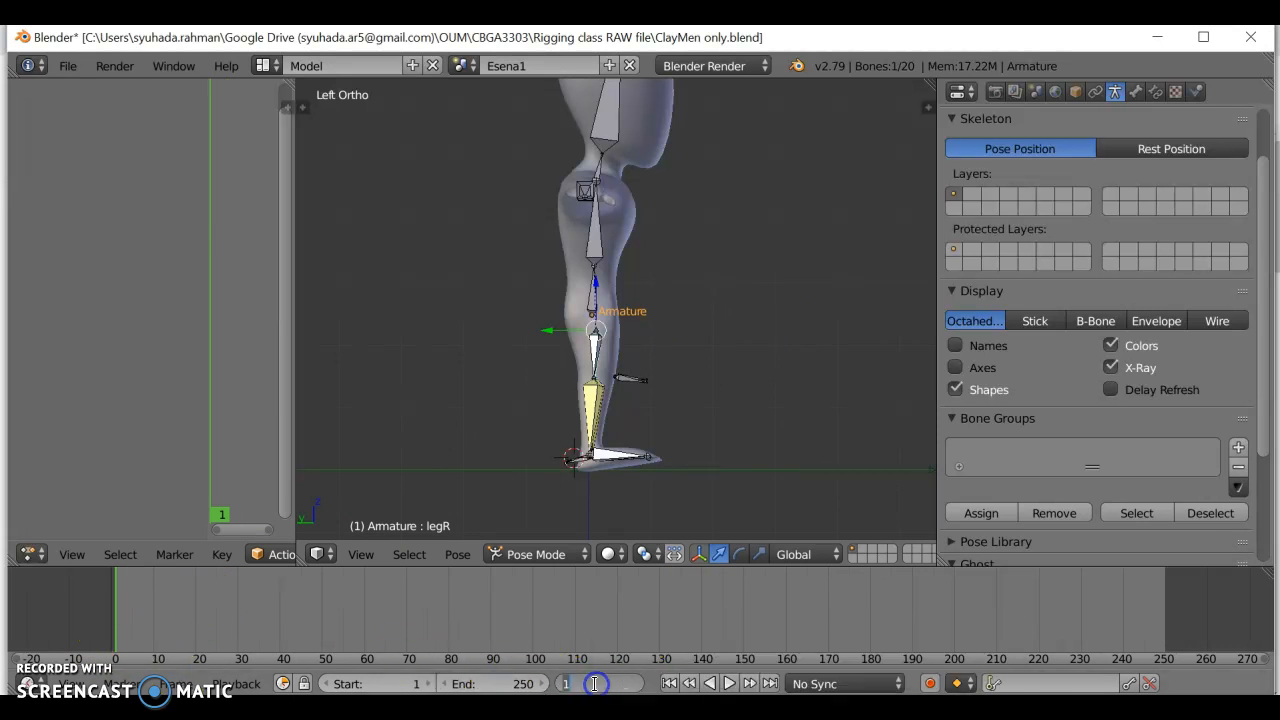
left_click(510, 684)
left_click(493, 684)
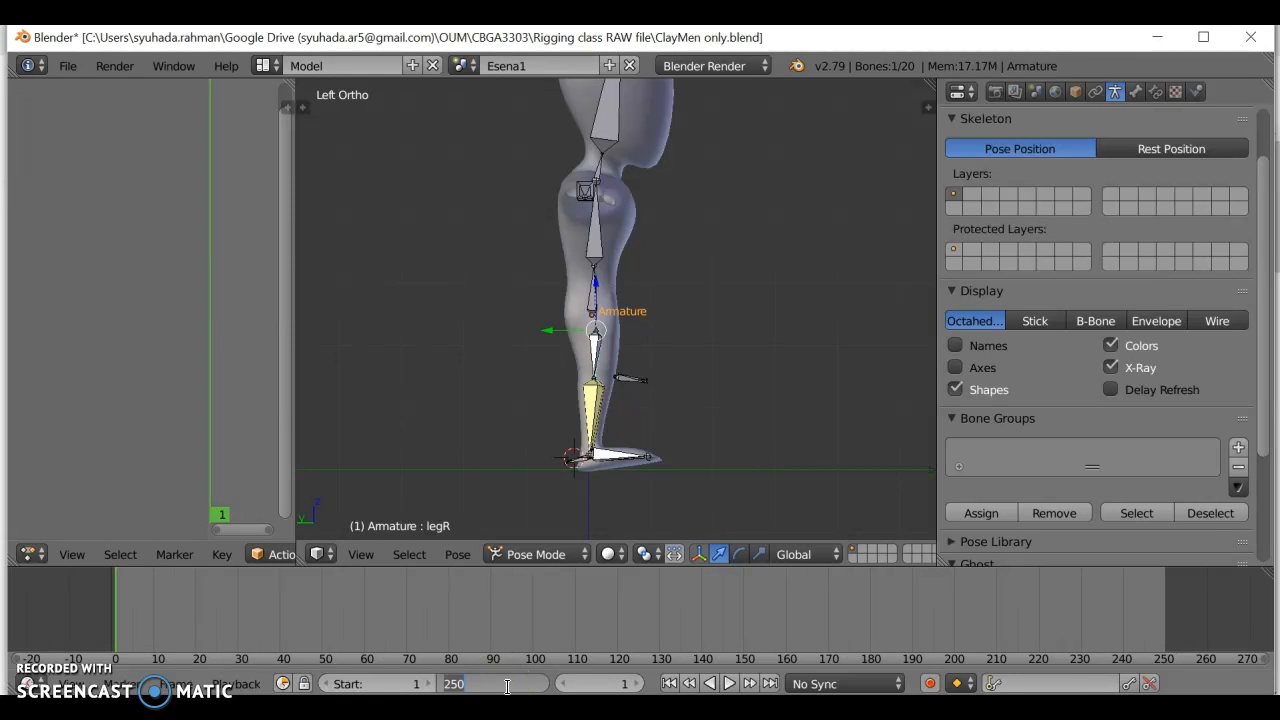
key("Return")
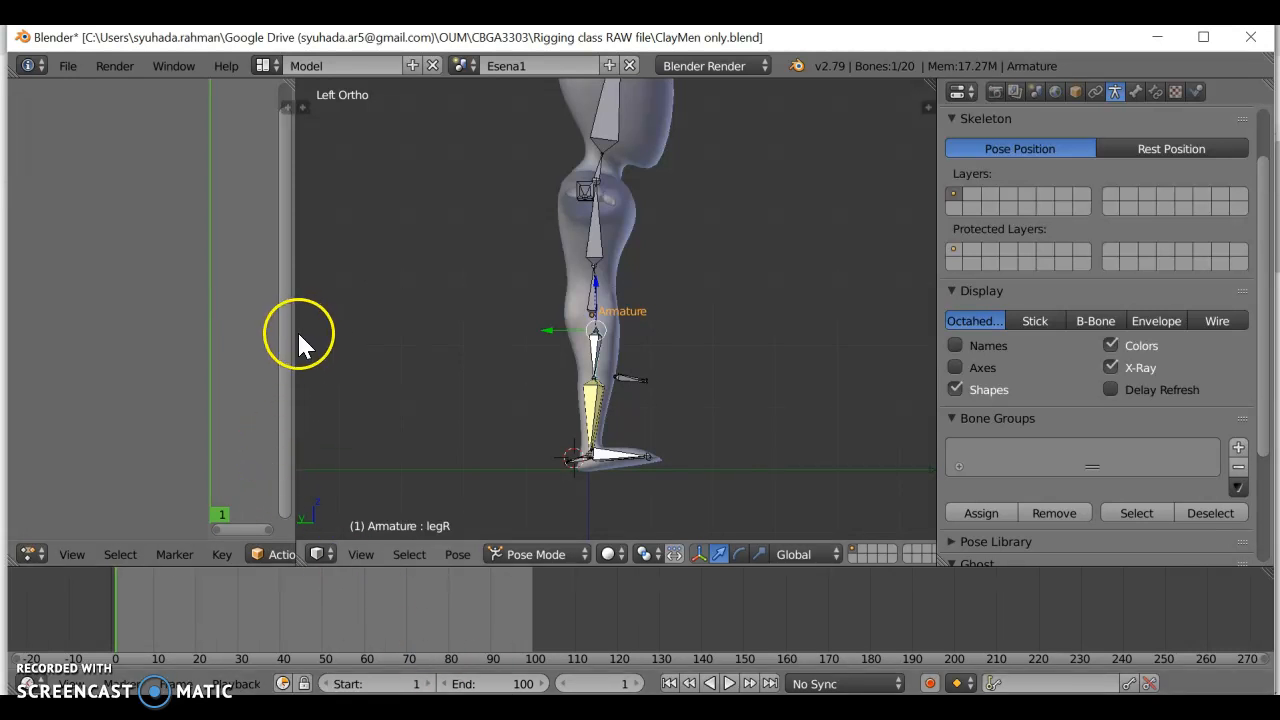
Widen the Action Editor area and insert a LocRot keyframe for the legR bone at frame 1.
left_click_drag(297, 331, 345, 336)
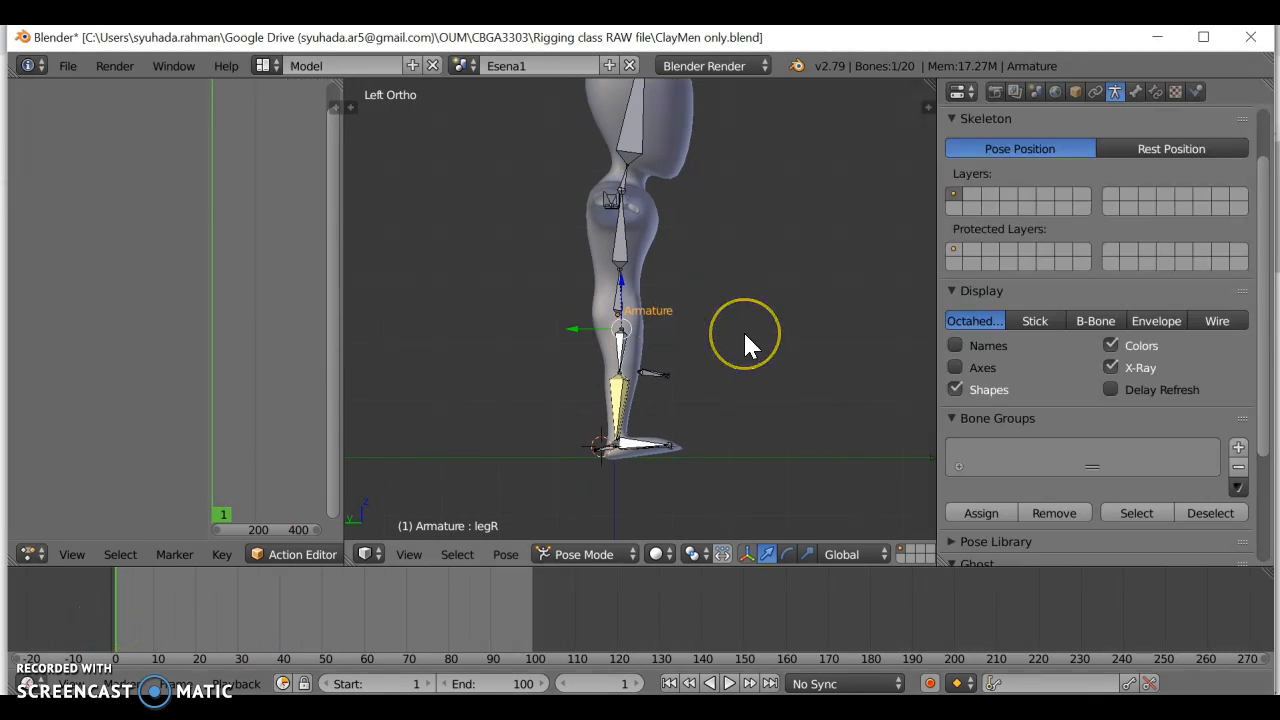
key("i")
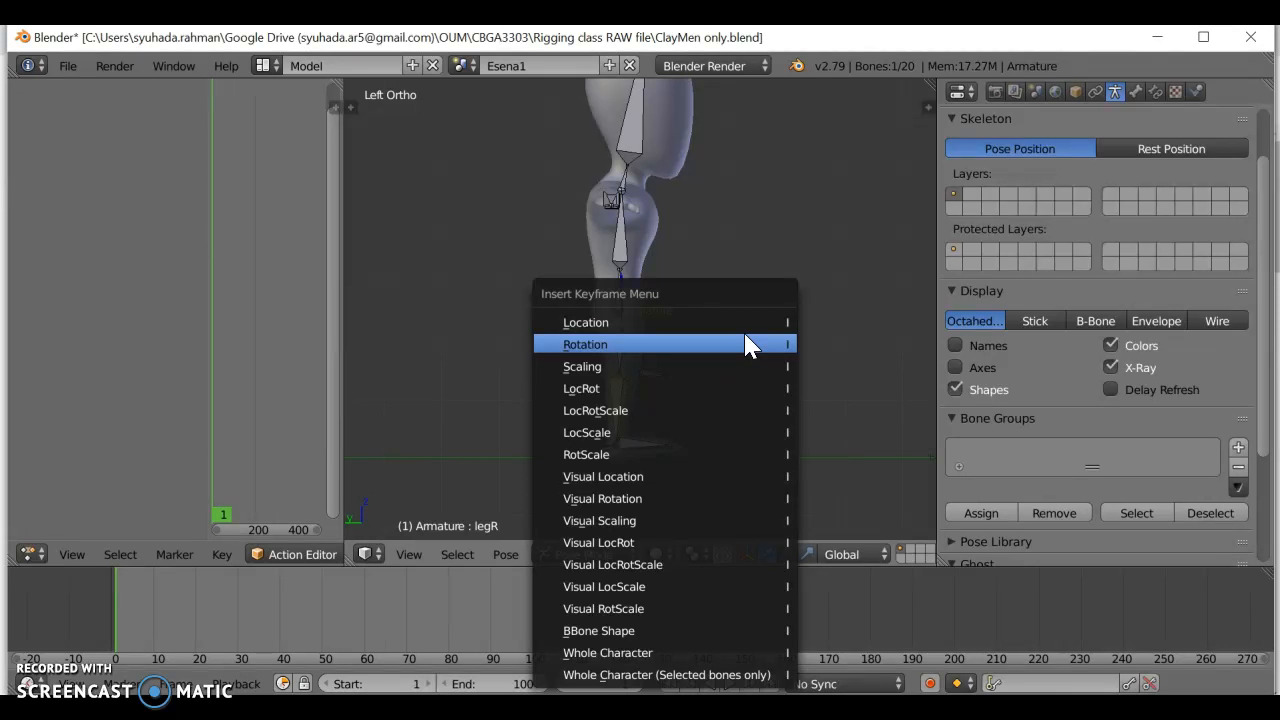
left_click(682, 390)
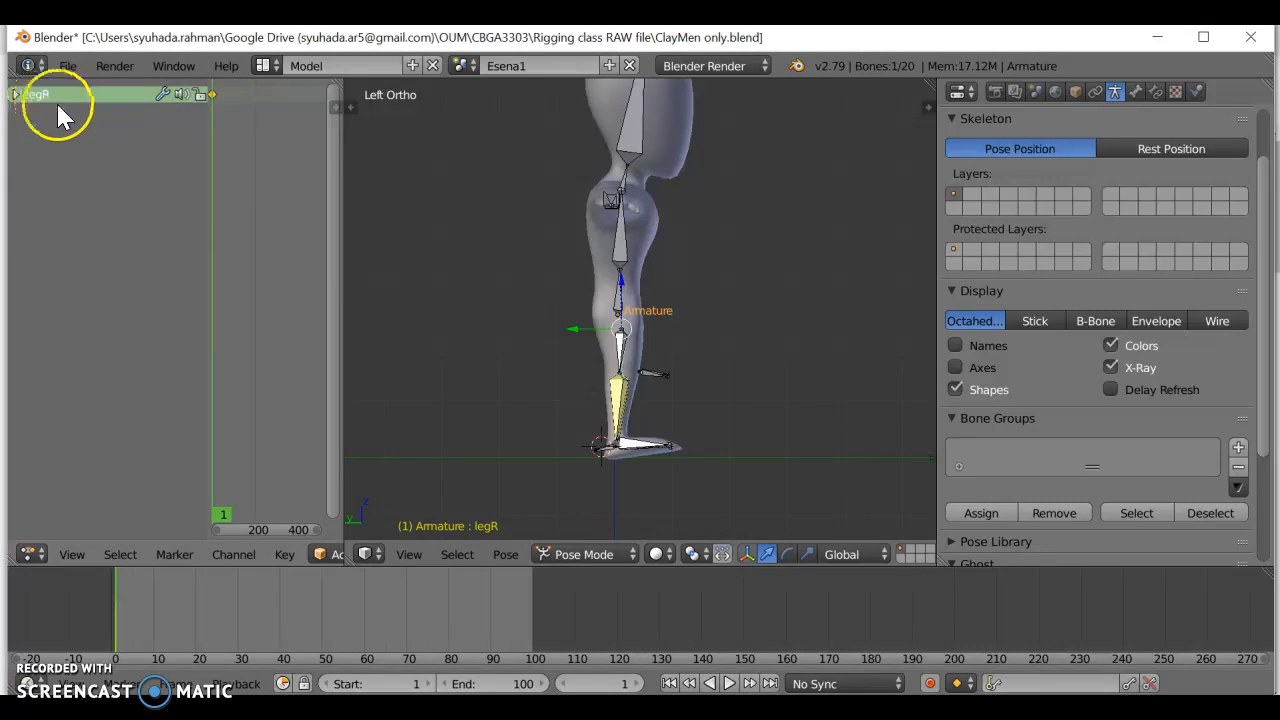
Select all the armature's bones in the left view and insert a LocRot keyframe for them at frame 1.
middle_click_drag(736, 377, 667, 331)
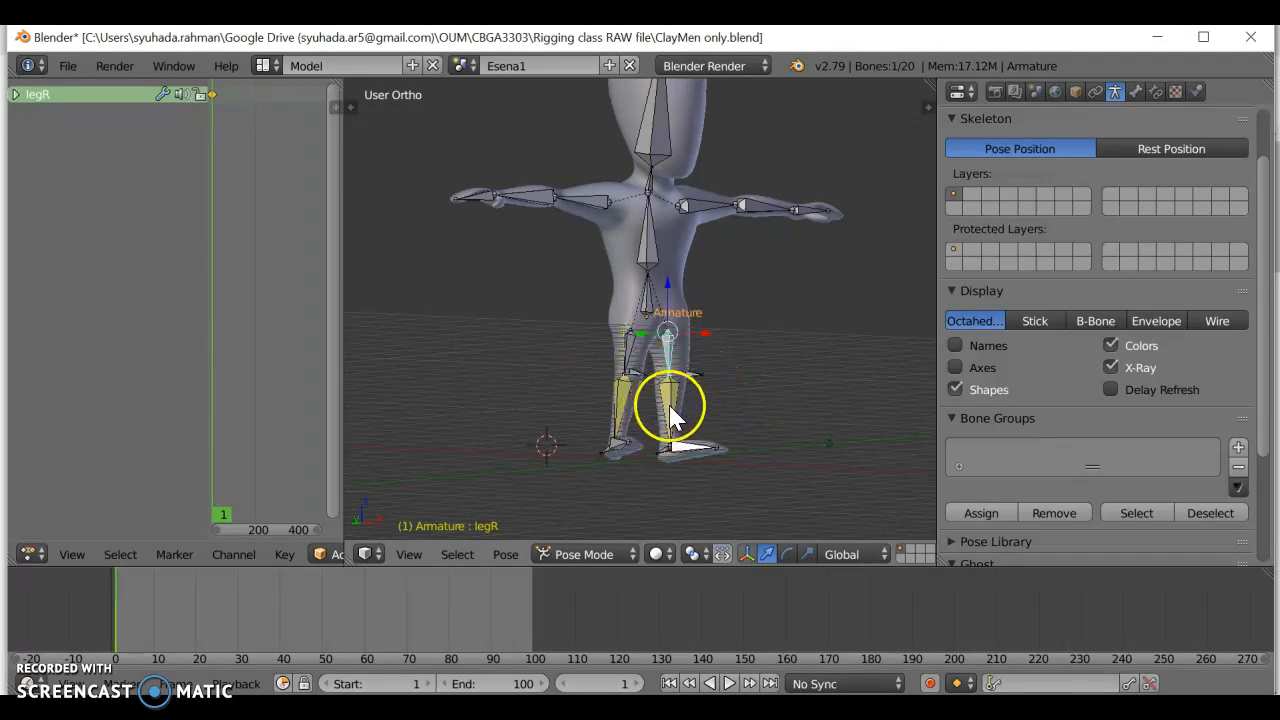
middle_click_drag(554, 365, 692, 405)
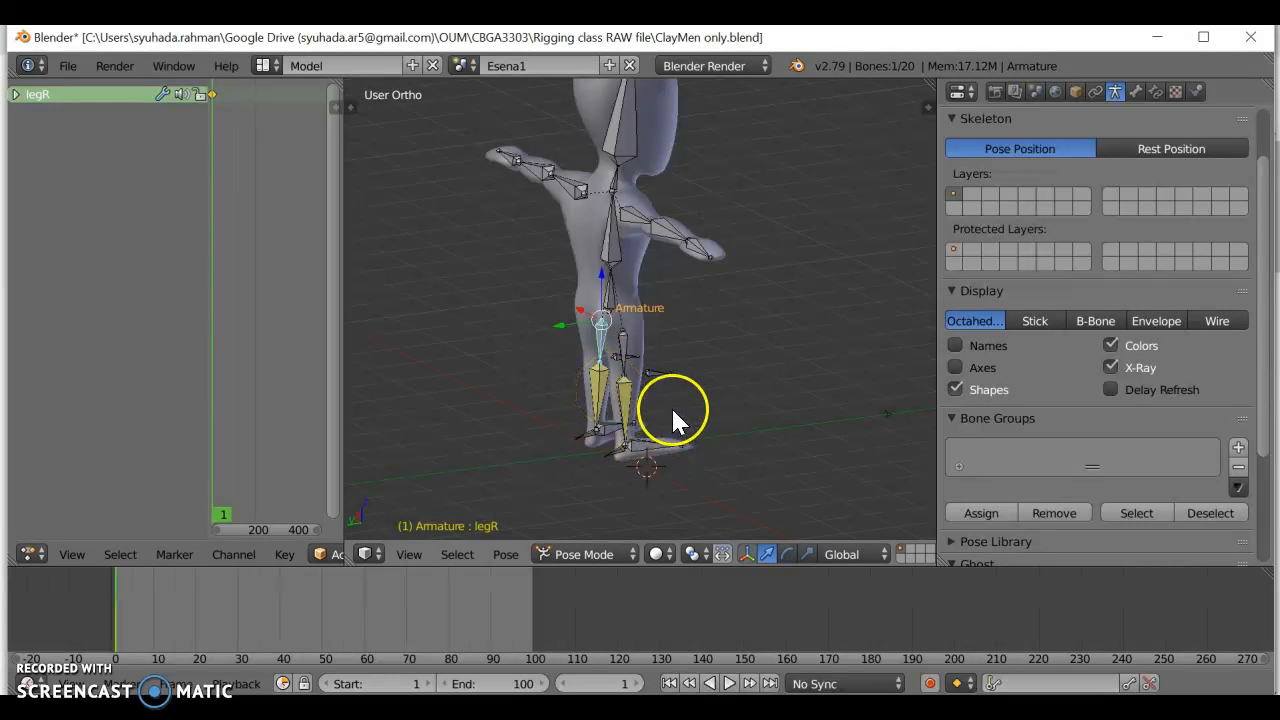
middle_click_drag(779, 375, 726, 350)
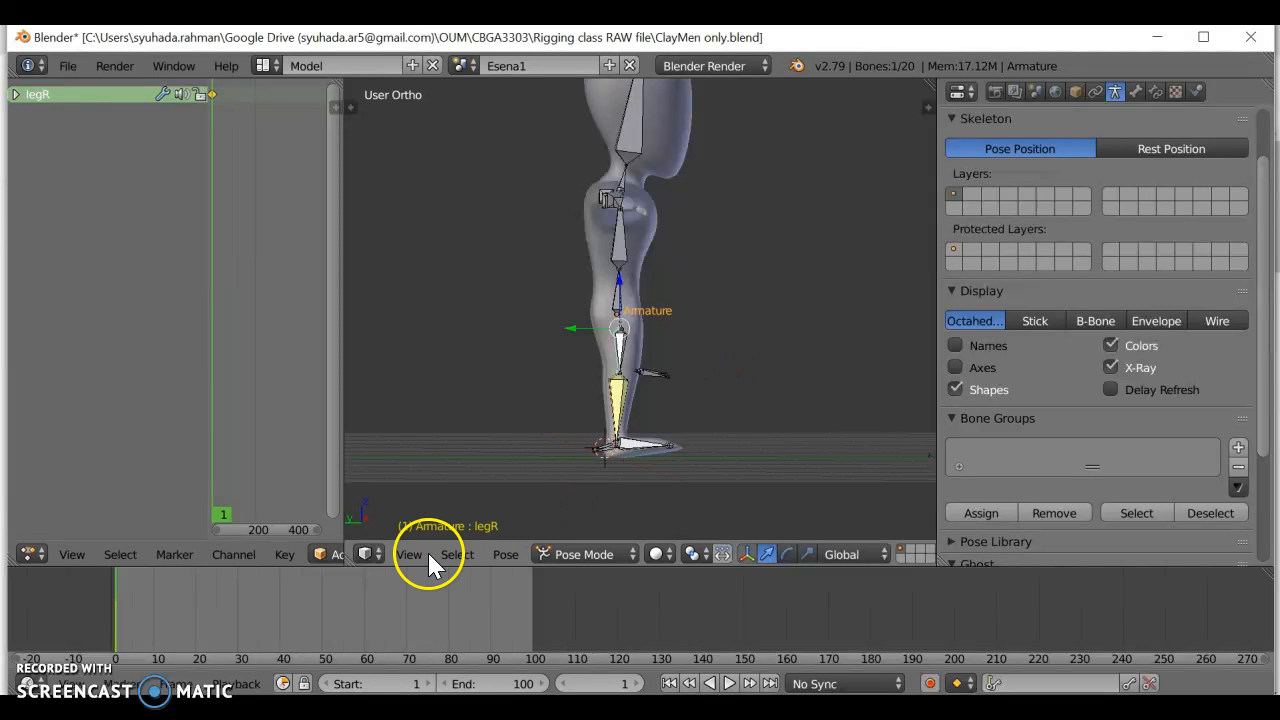
left_click(429, 556)
left_click(471, 365)
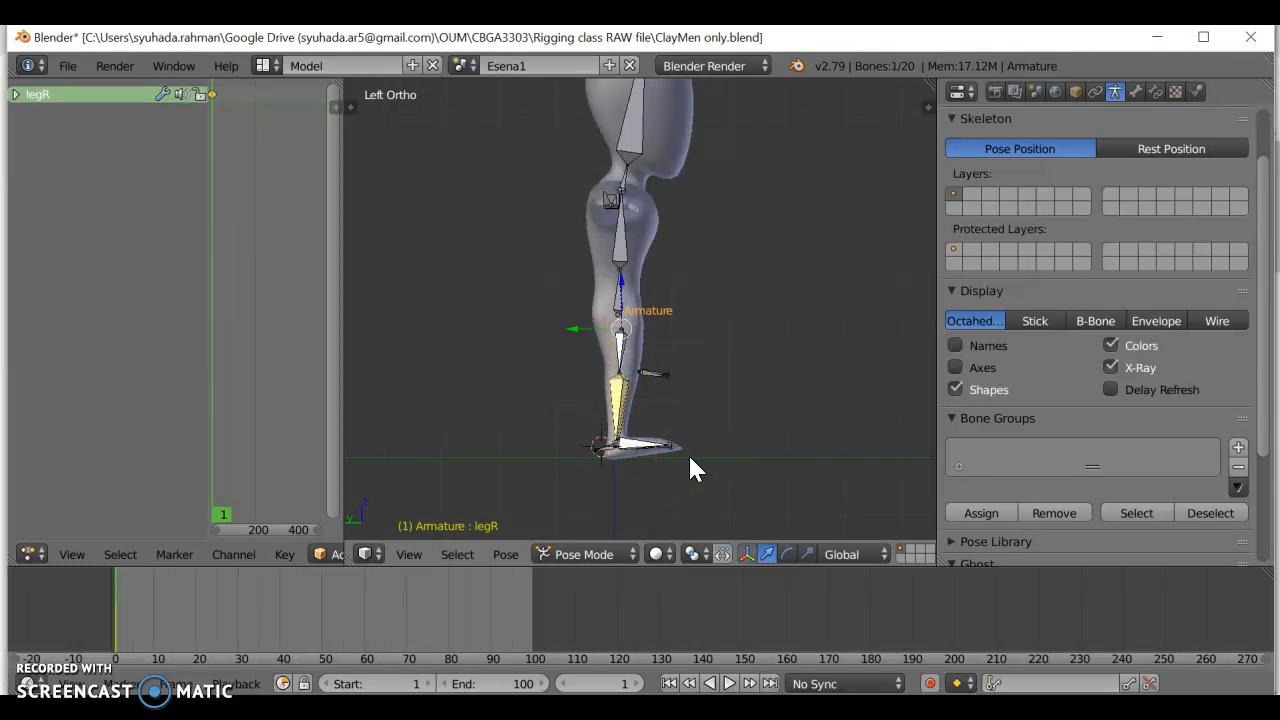
key("a")
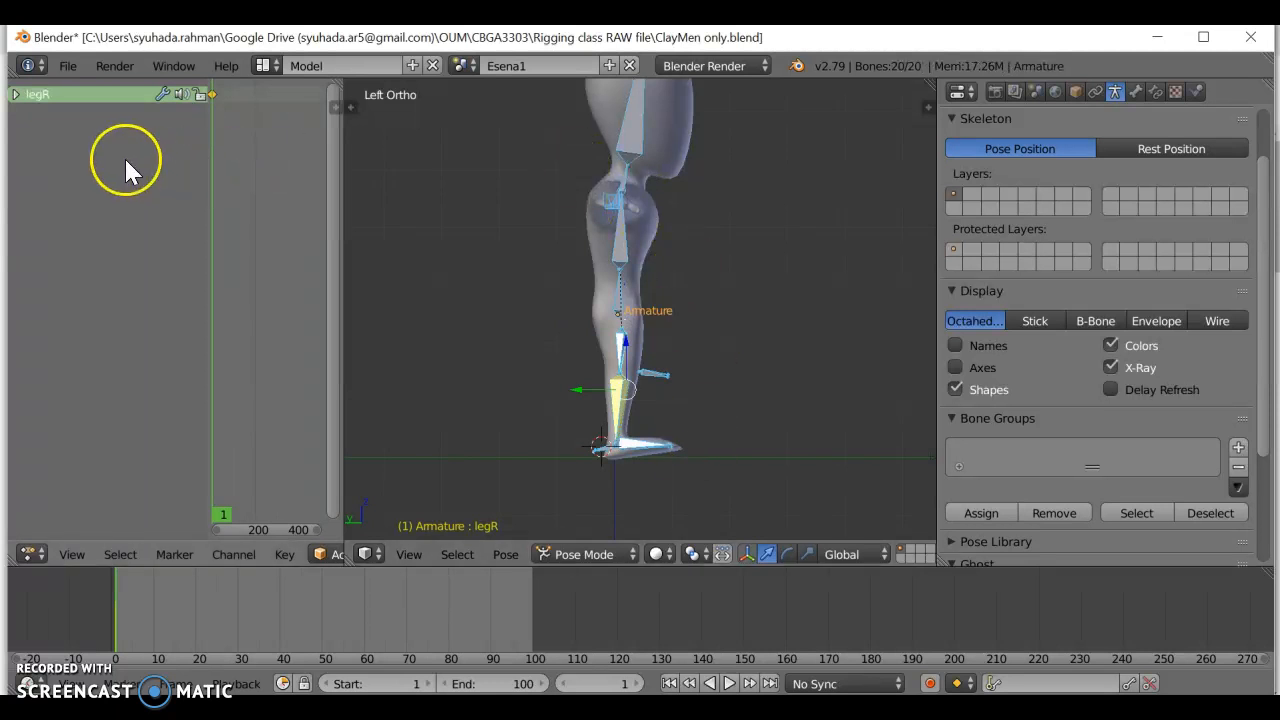
key("i")
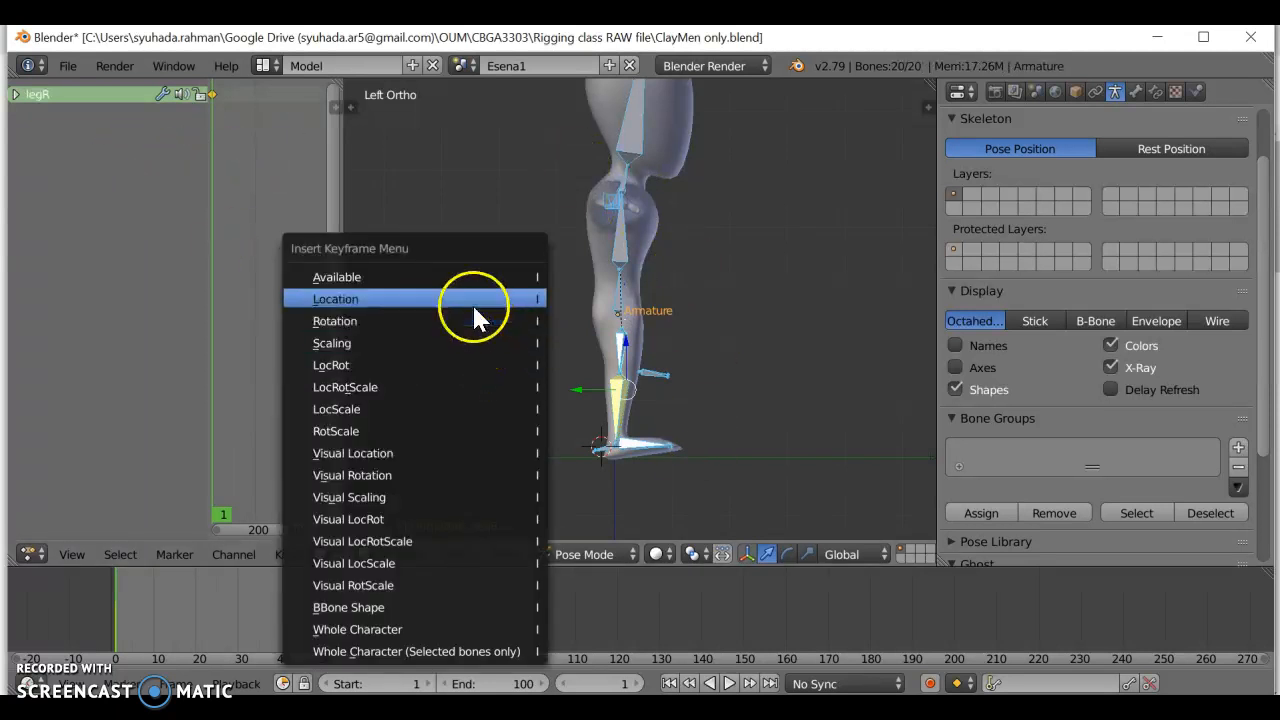
left_click(457, 365)
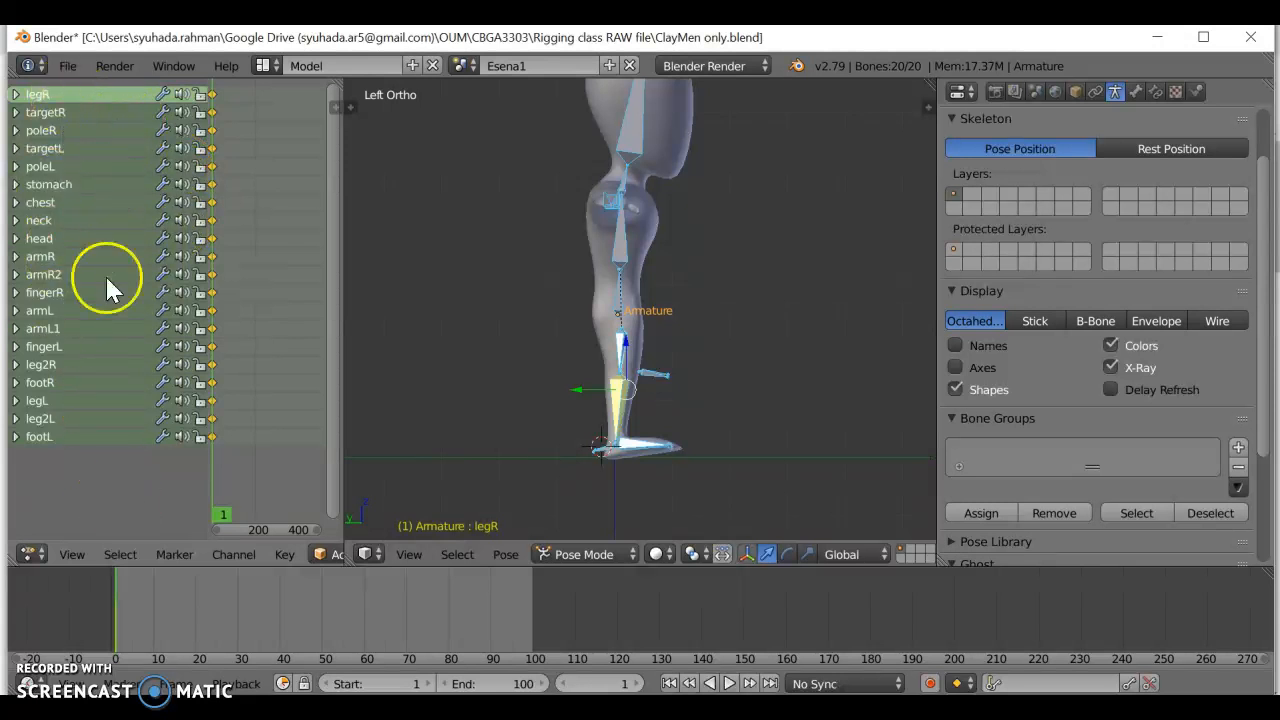
left_click(490, 390)
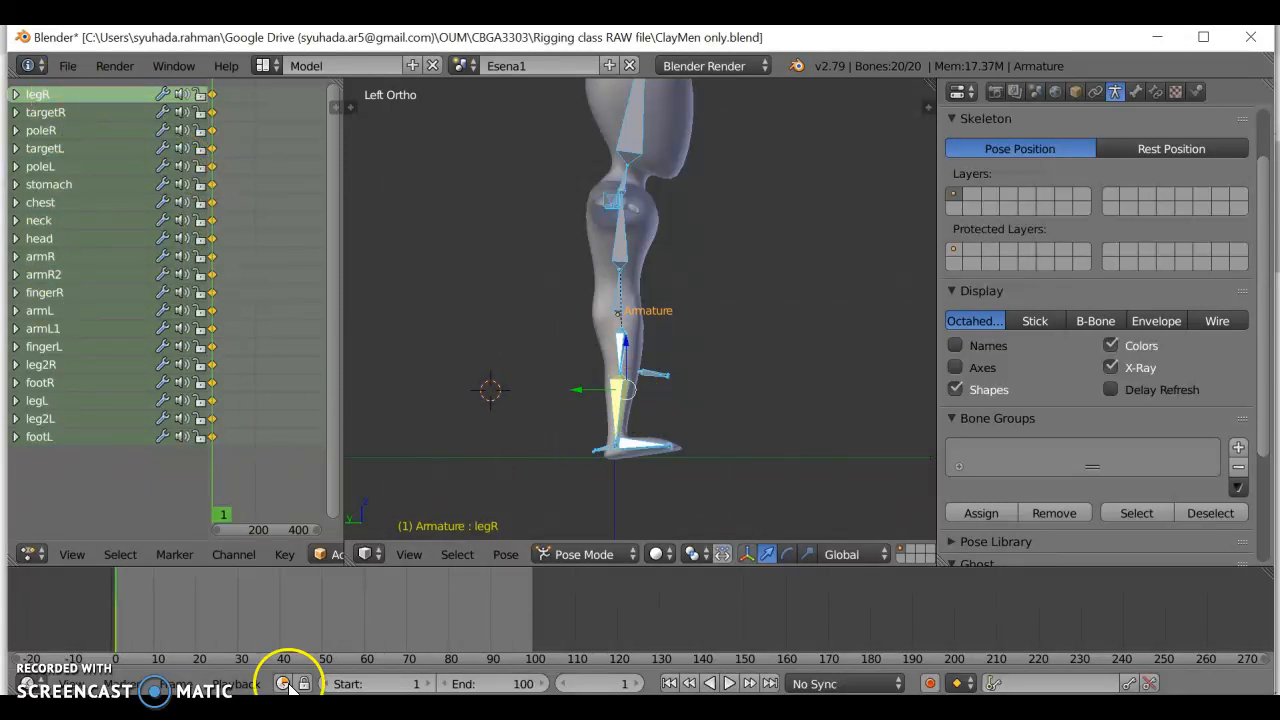
Go to frame 10, deselect all bones and frame the character's lower legs and feet.
left_click_drag(117, 610, 153, 614)
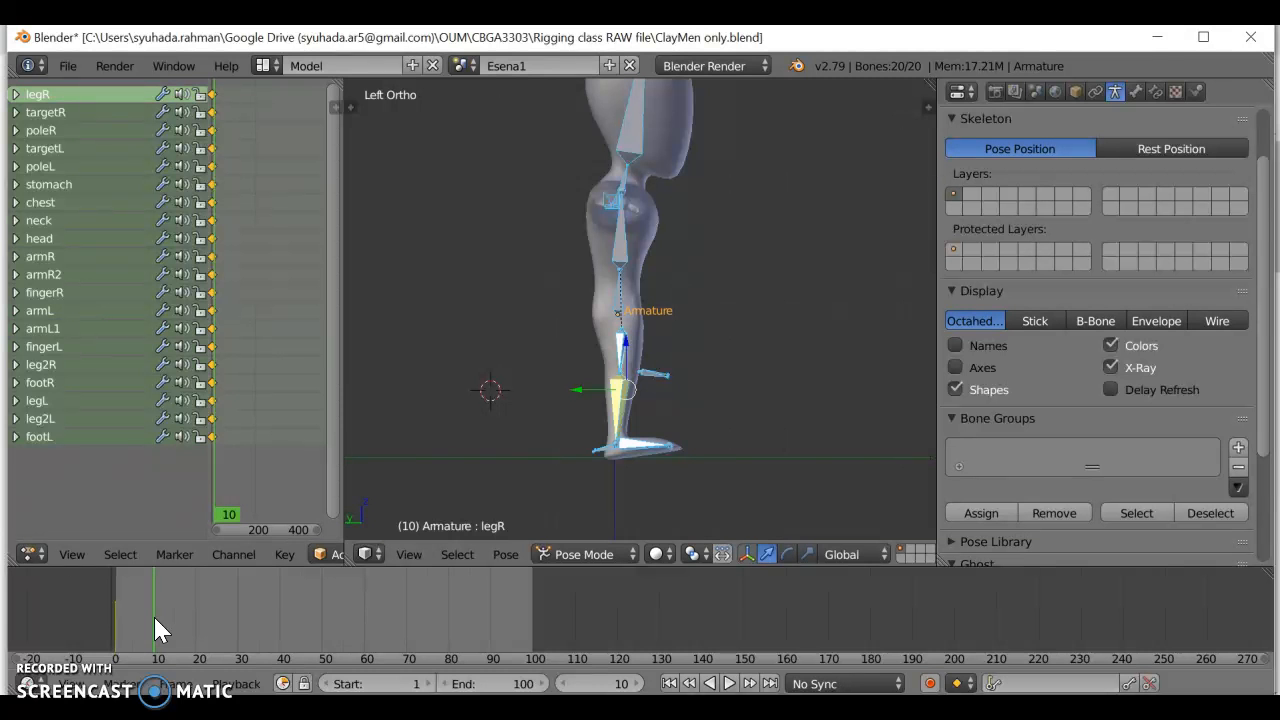
left_click_drag(154, 620, 155, 638)
scroll(654, 530, "up", 5)
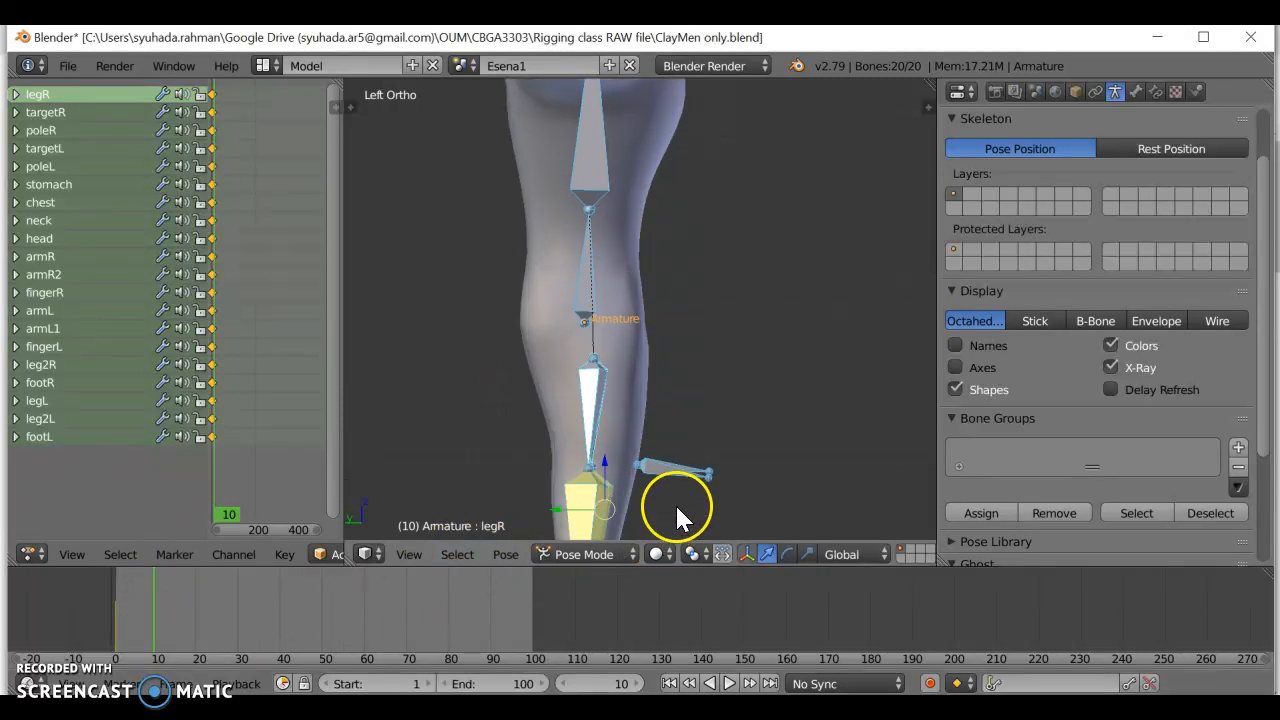
key("a")
middle_click_drag(706, 440, 706, 407, "shift")
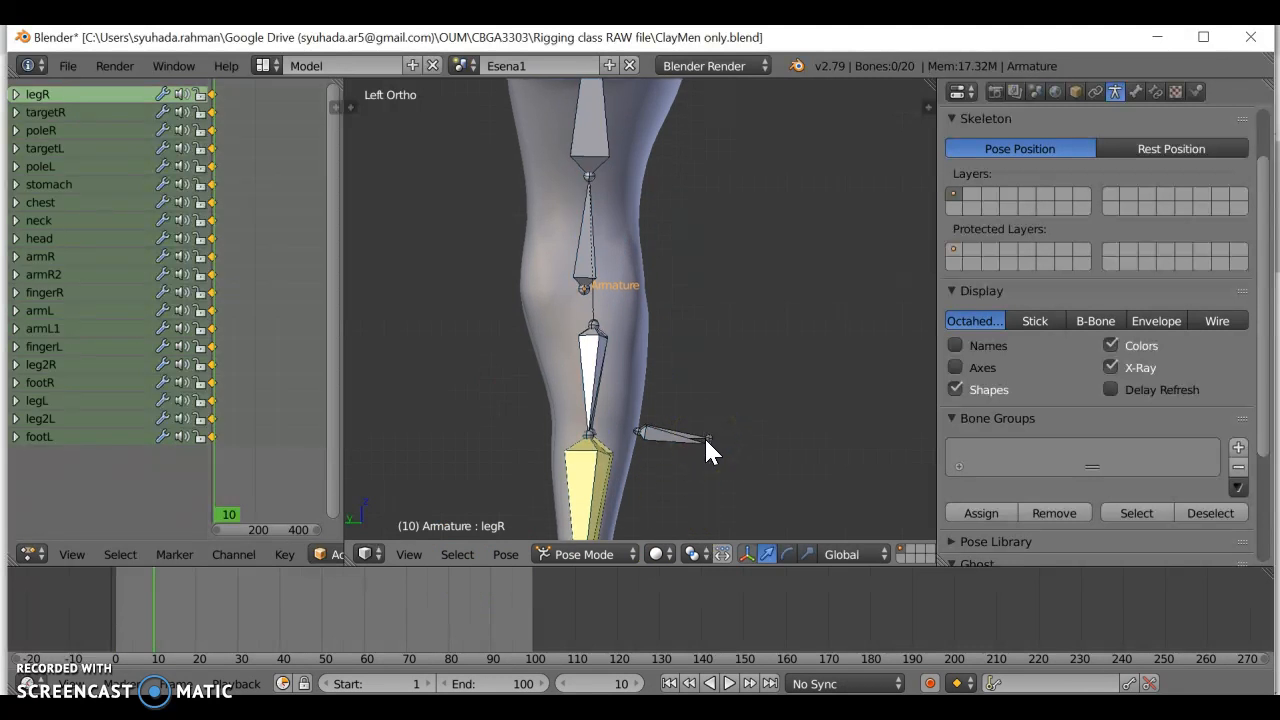
scroll(704, 436, "down", 5, "shift")
mouse_move(707, 436)
left_mouse_down()
mouse_move(665, 426)
mouse_move(538, 507)
left_mouse_up()
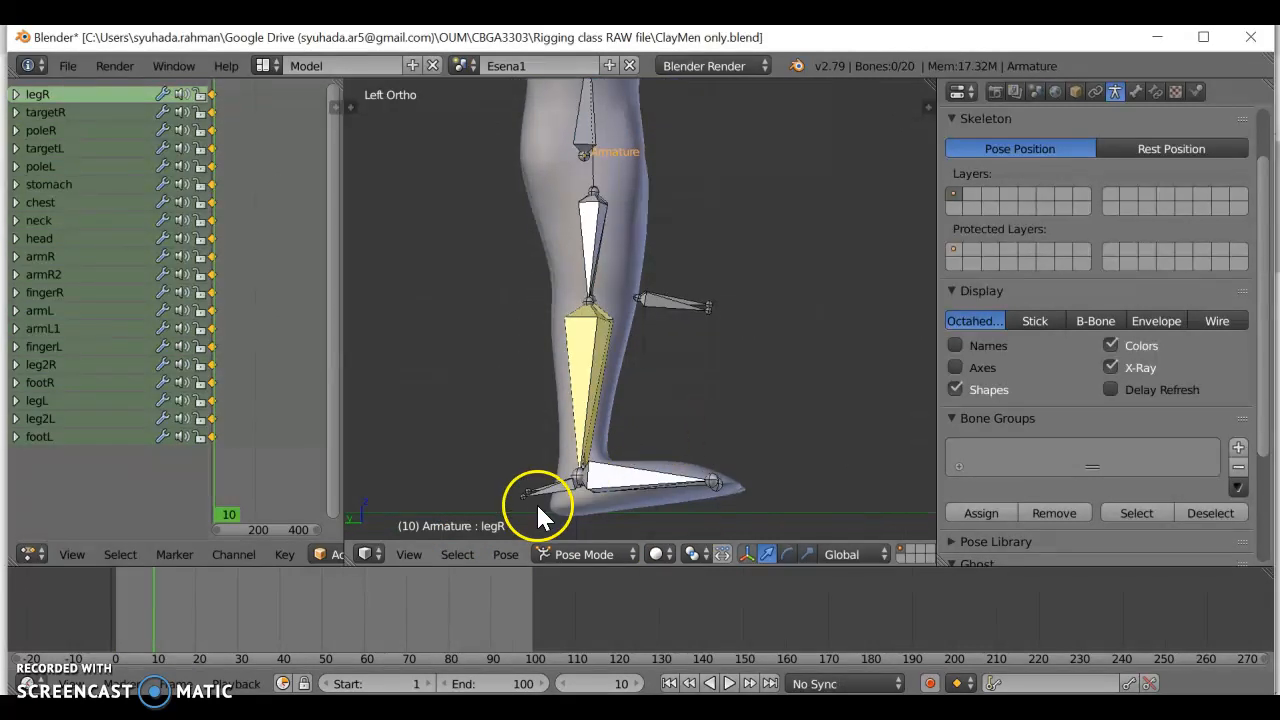
Check the walk-cycle reference in Photos, and in Blender move the targetL bone about half a unit forward and slightly up.
left_click(536, 710)
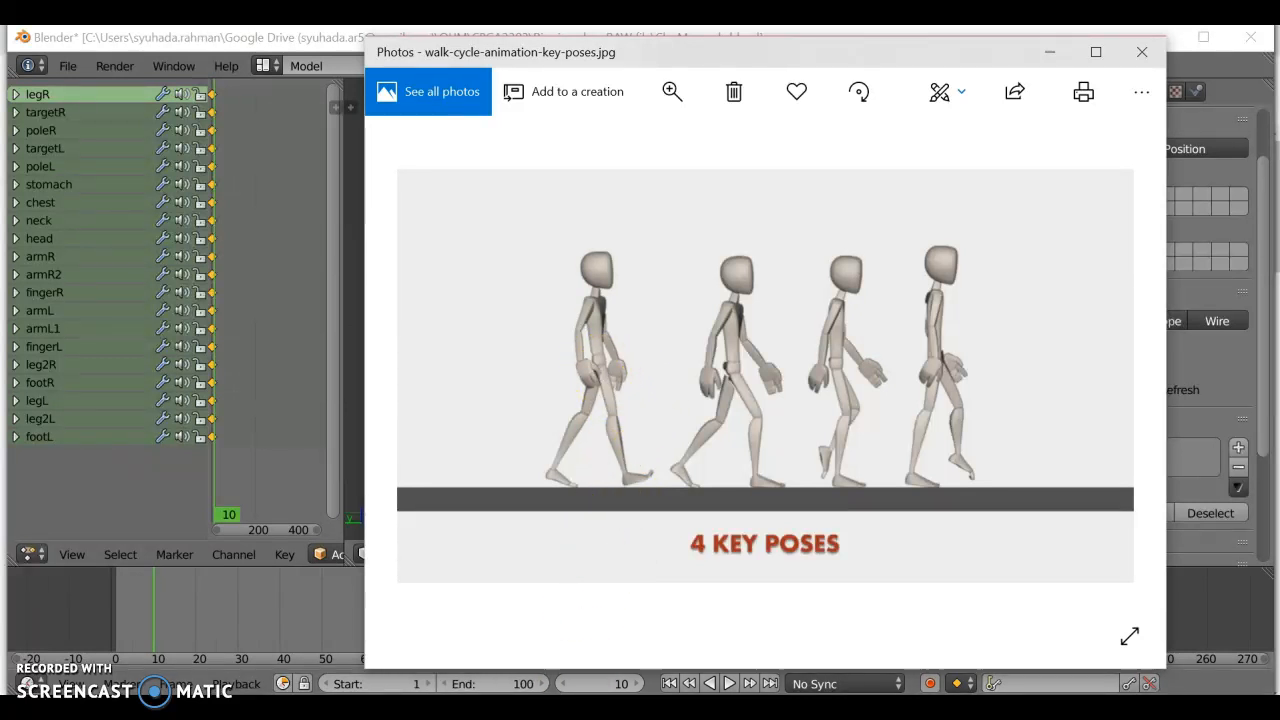
left_click(552, 510)
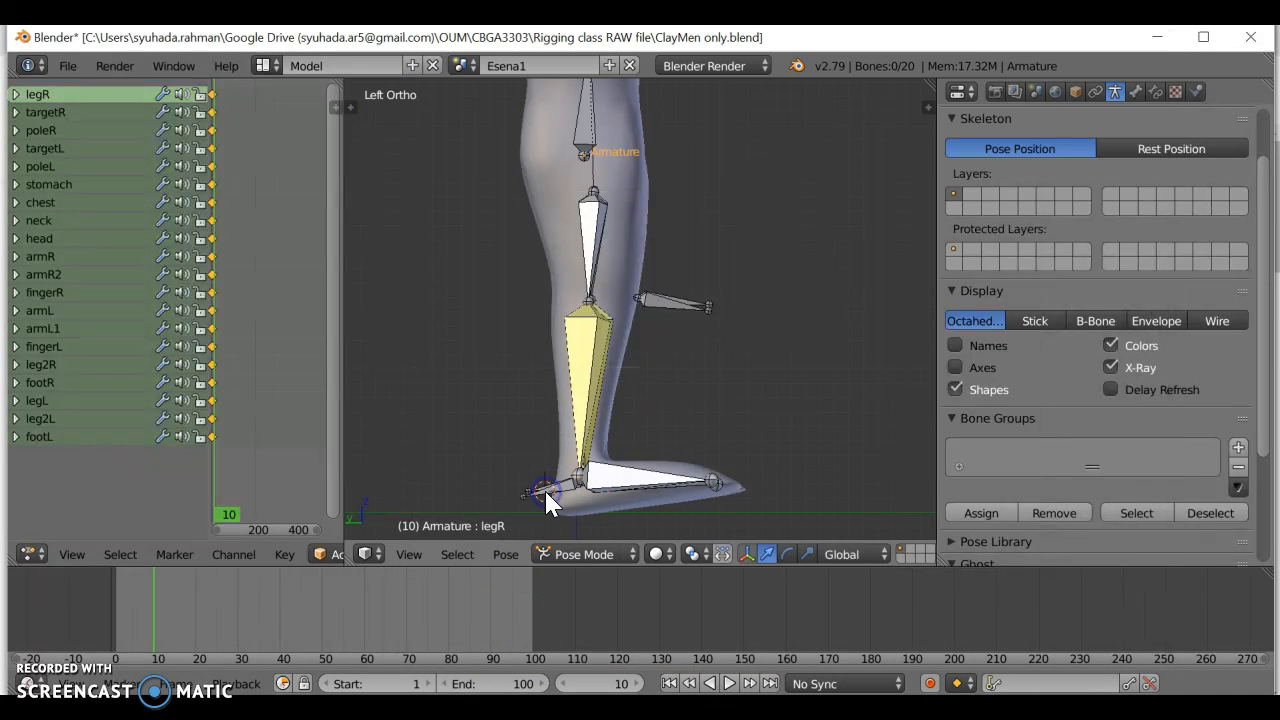
right_click(544, 488)
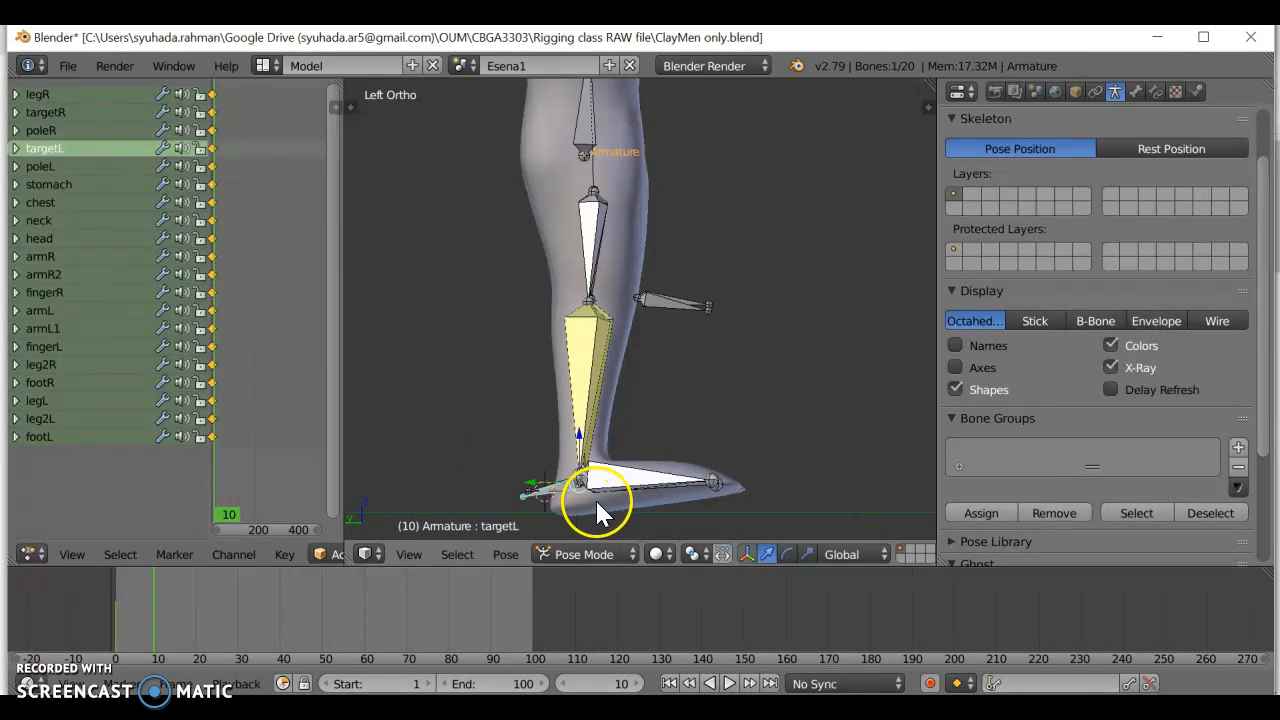
key("g")
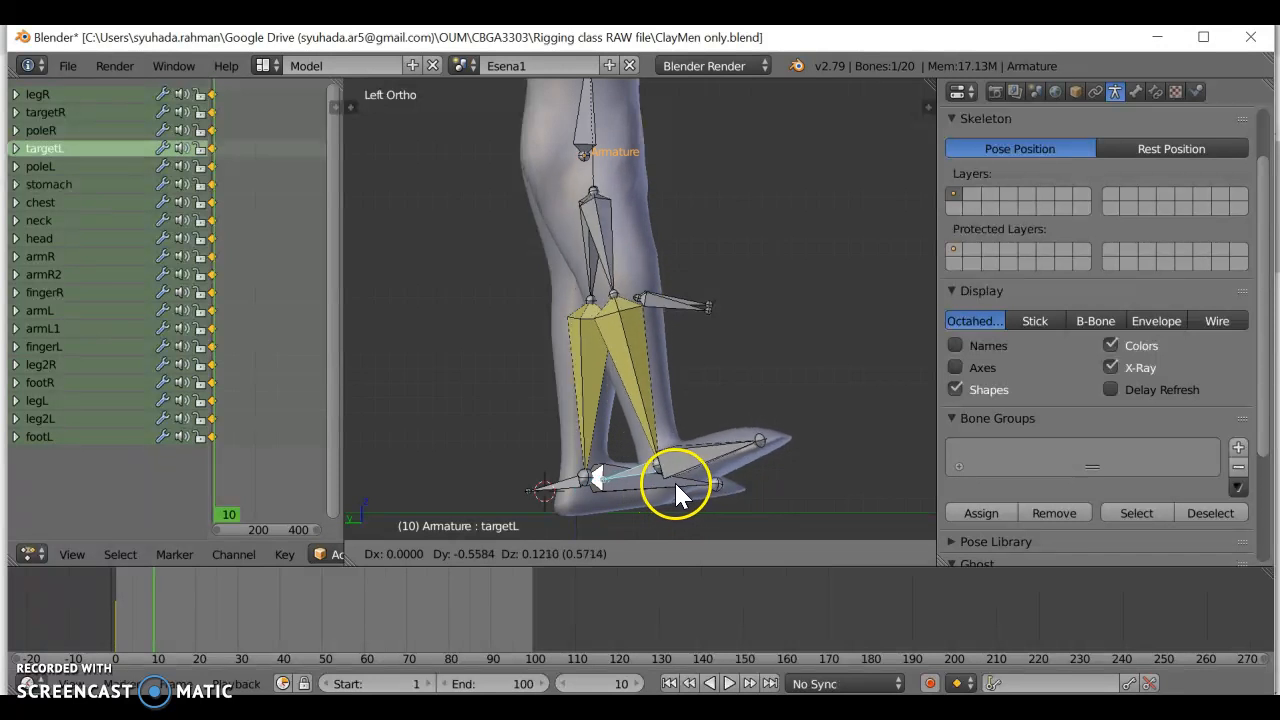
left_click(666, 476)
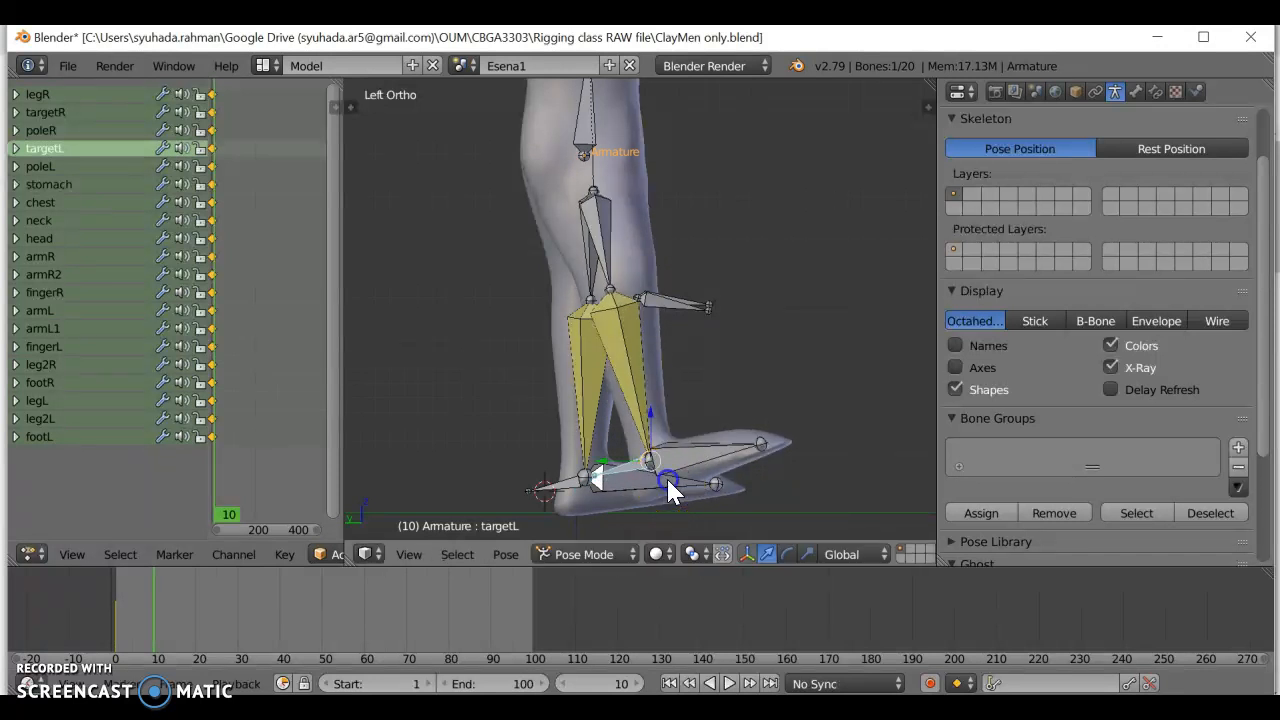
Move the targetR bone backward and up to trail the right leg, and compare the stride with the first pose in the Photos reference.
right_click(549, 487)
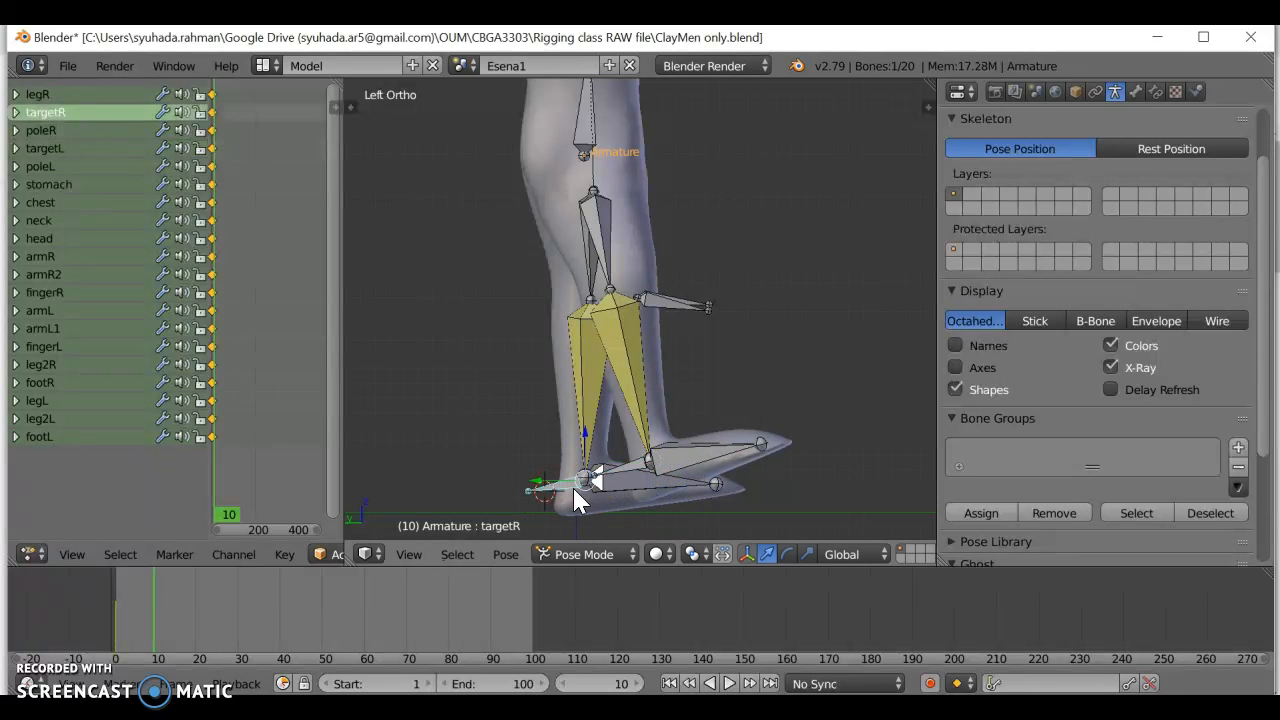
right_click_drag(580, 500, 427, 441)
key("alt+Tab")
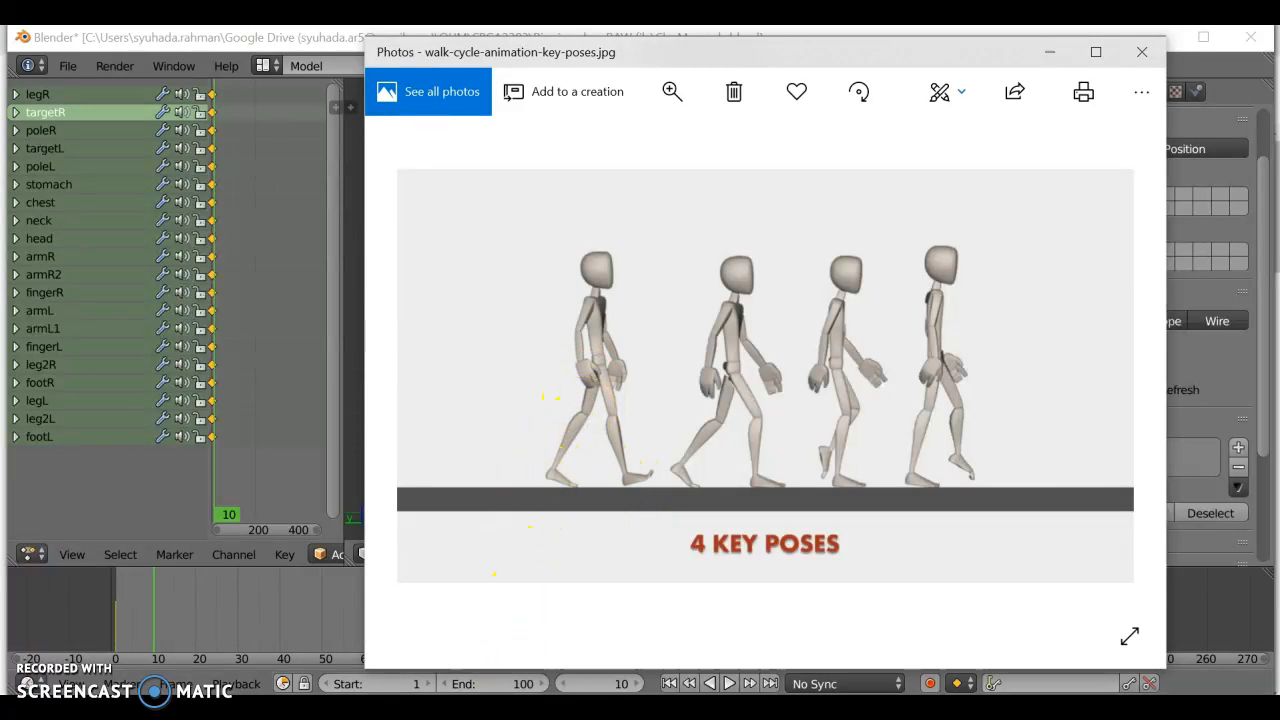
left_click(507, 710)
scroll(519, 378, "down", 4)
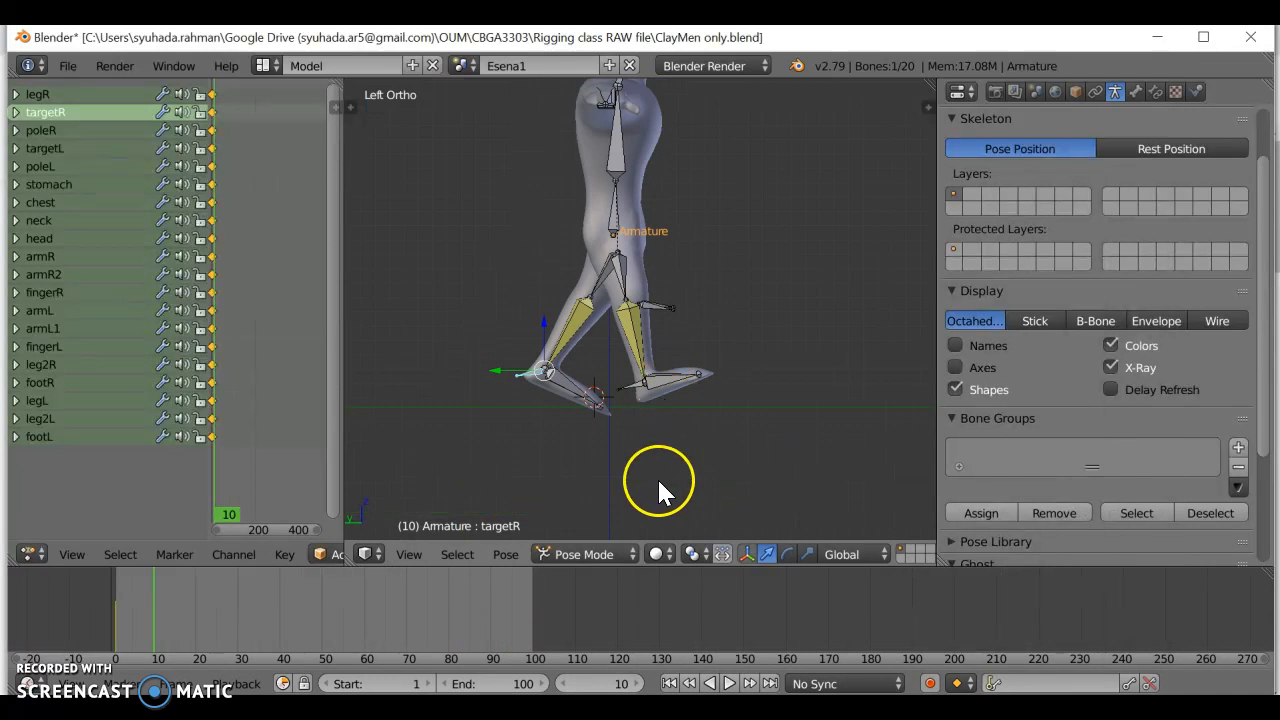
left_click(507, 710)
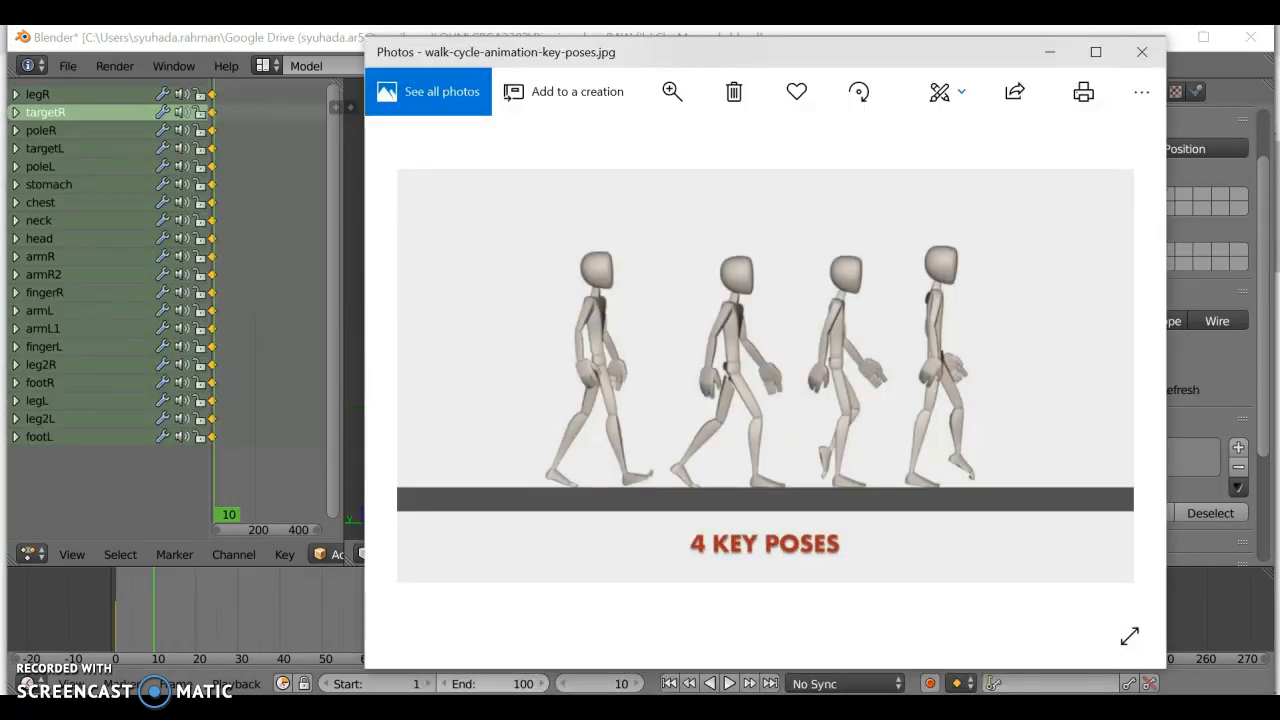
left_click(507, 710)
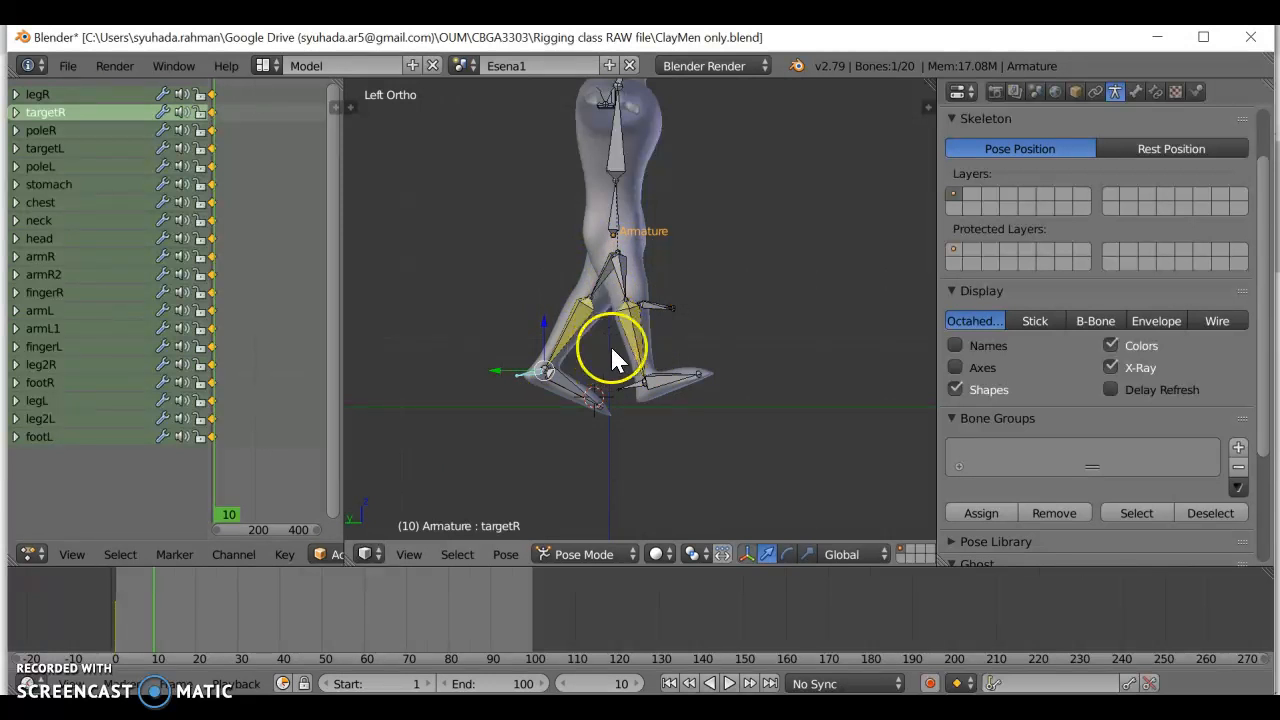
Select all of the armature's bones and insert a LocRot keyframe for the stride pose at frame 10.
key("a")
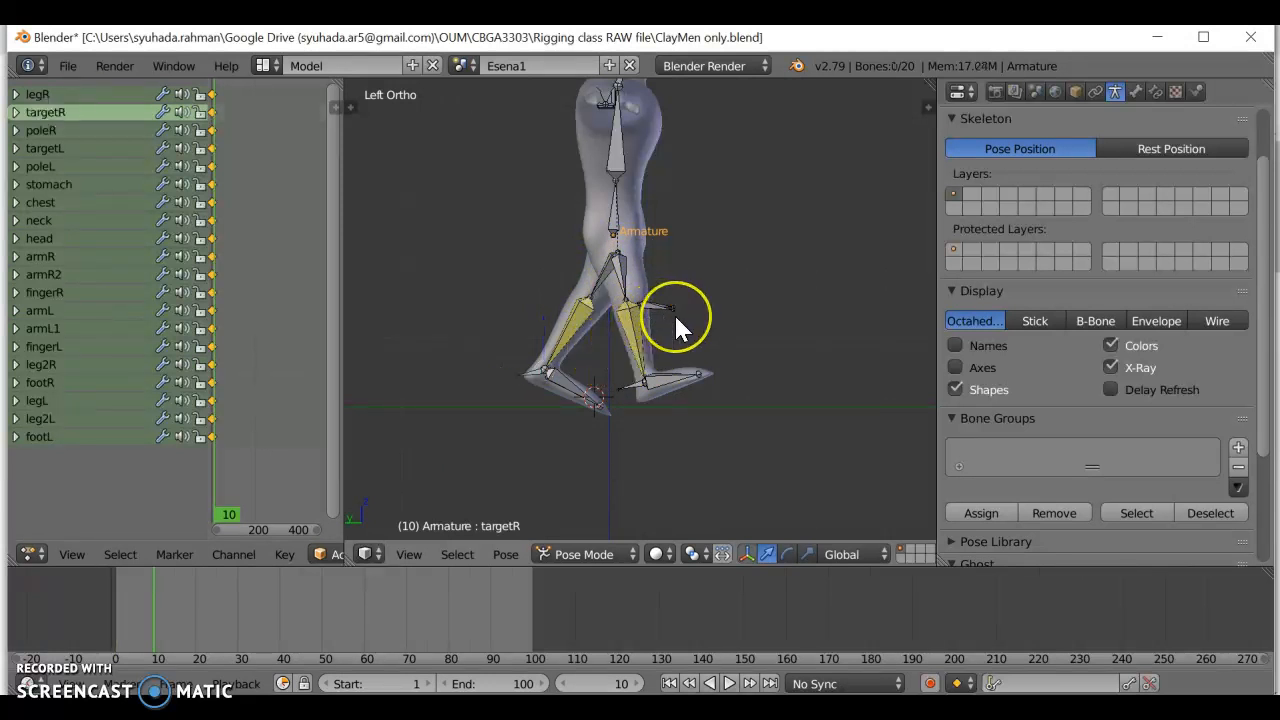
key("a")
key("i")
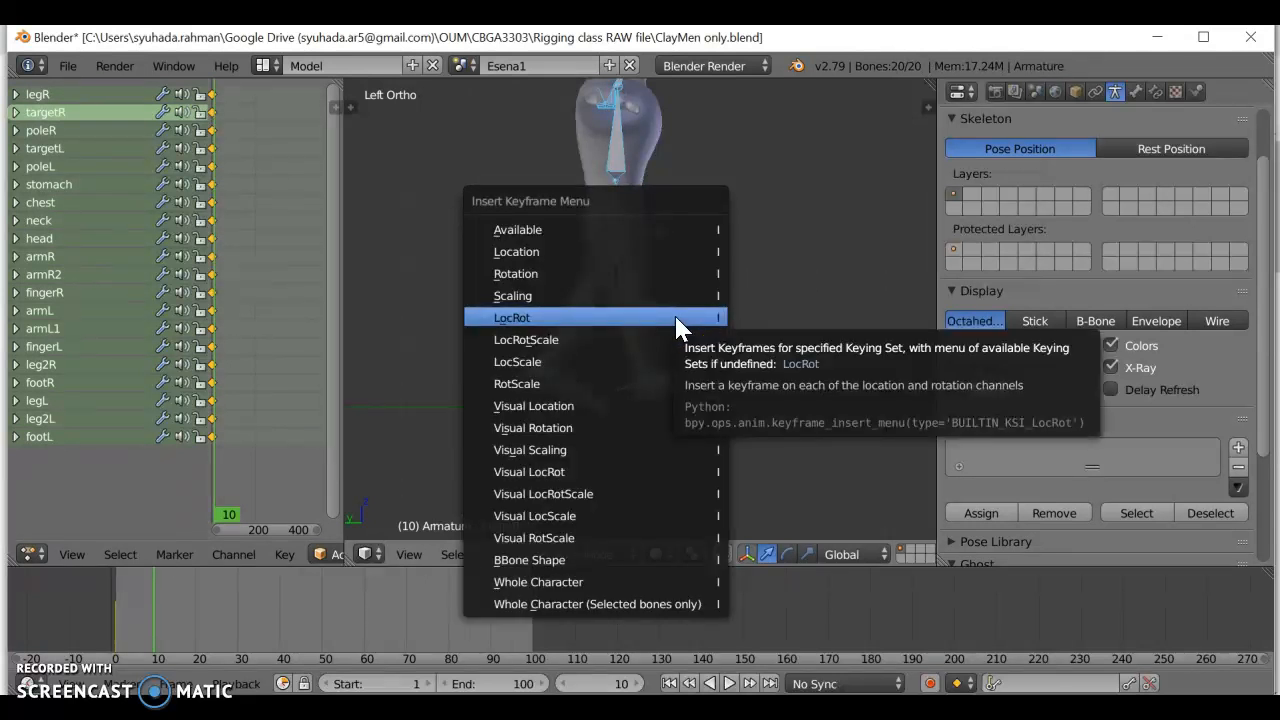
left_click(676, 318)
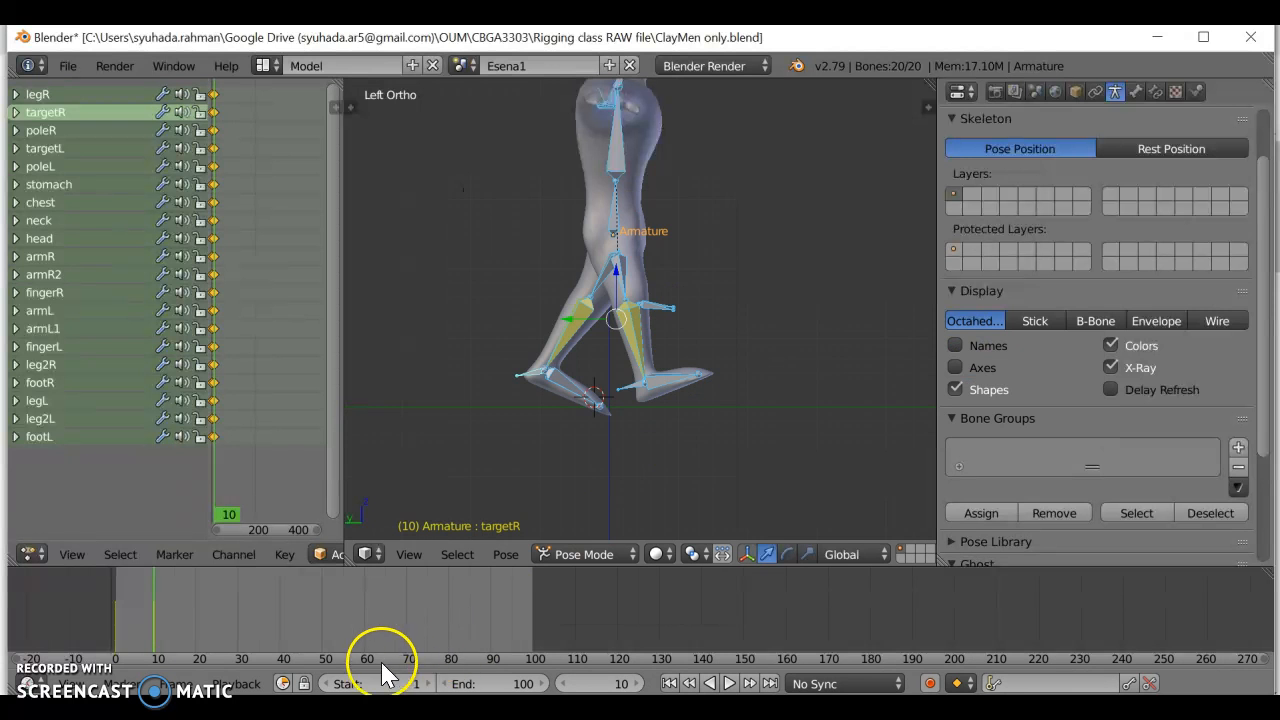
Return to frame 1, play the animation to check the motion between the two keyframed poses, and stop playback.
left_click(684, 686)
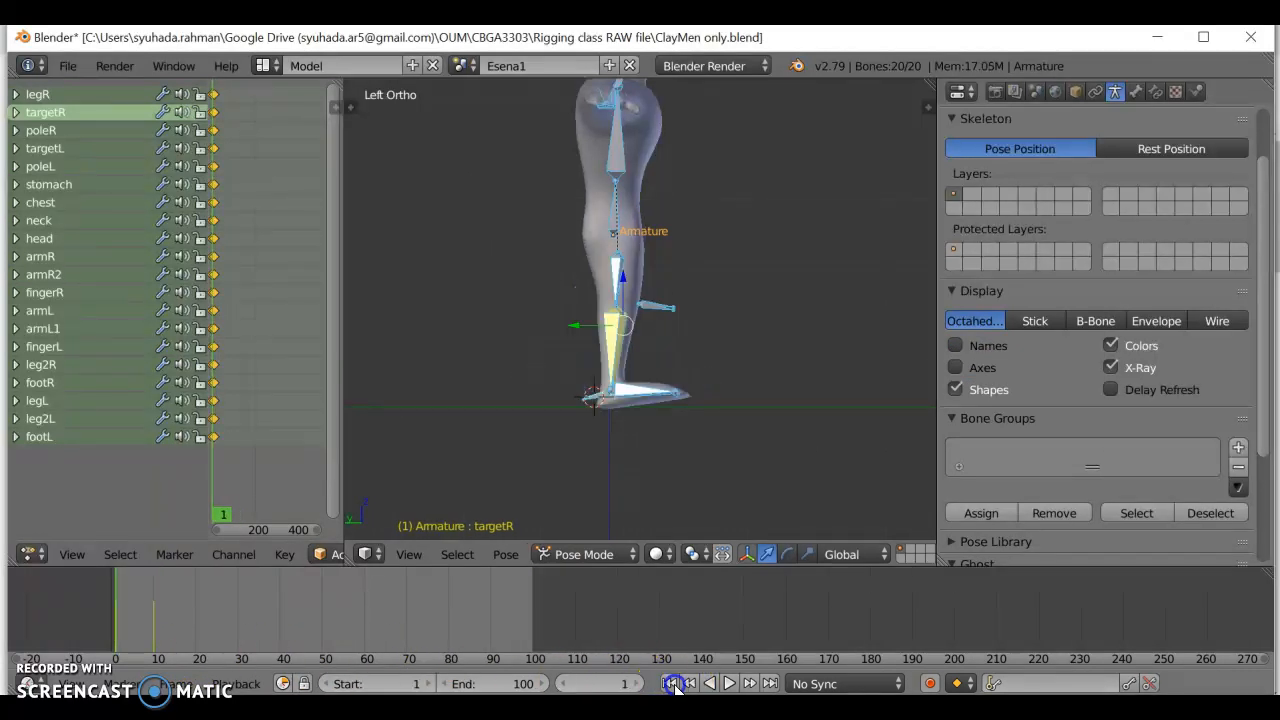
scroll(283, 363, "up", 3)
left_click_drag(274, 531, 220, 530)
scroll(250, 422, "up", 3)
scroll(250, 422, "up", 3)
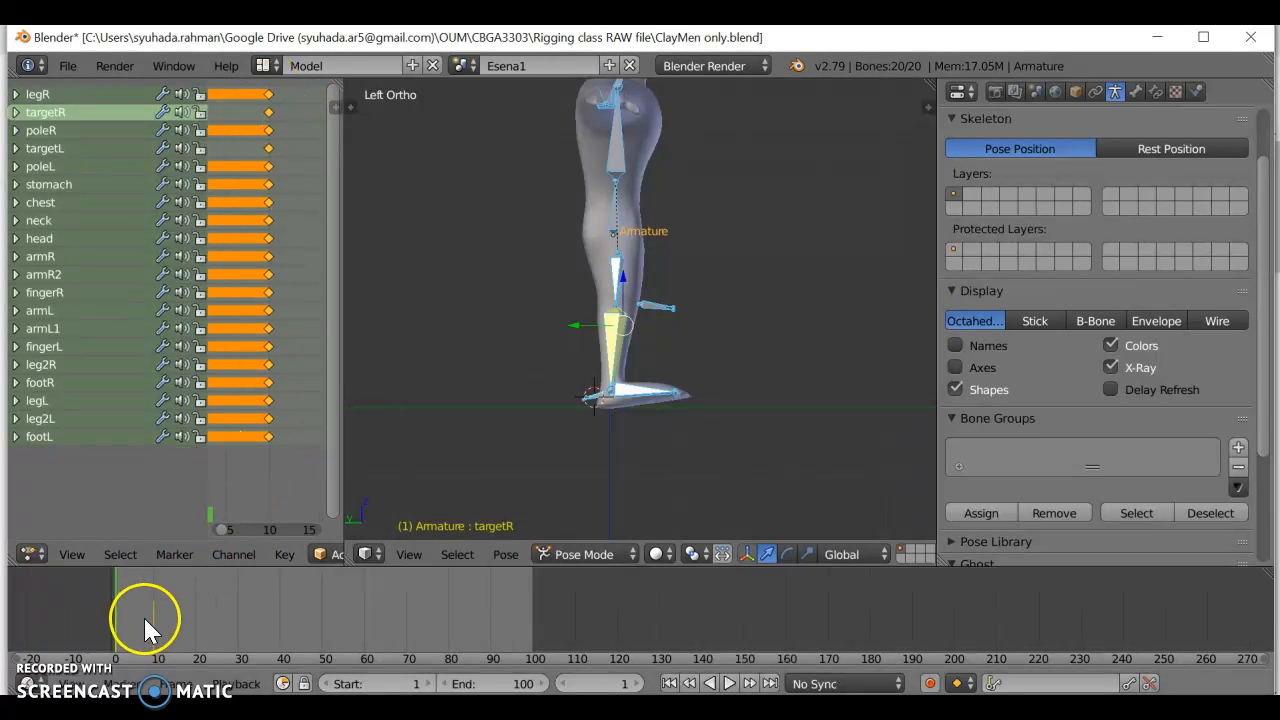
left_click(729, 683)
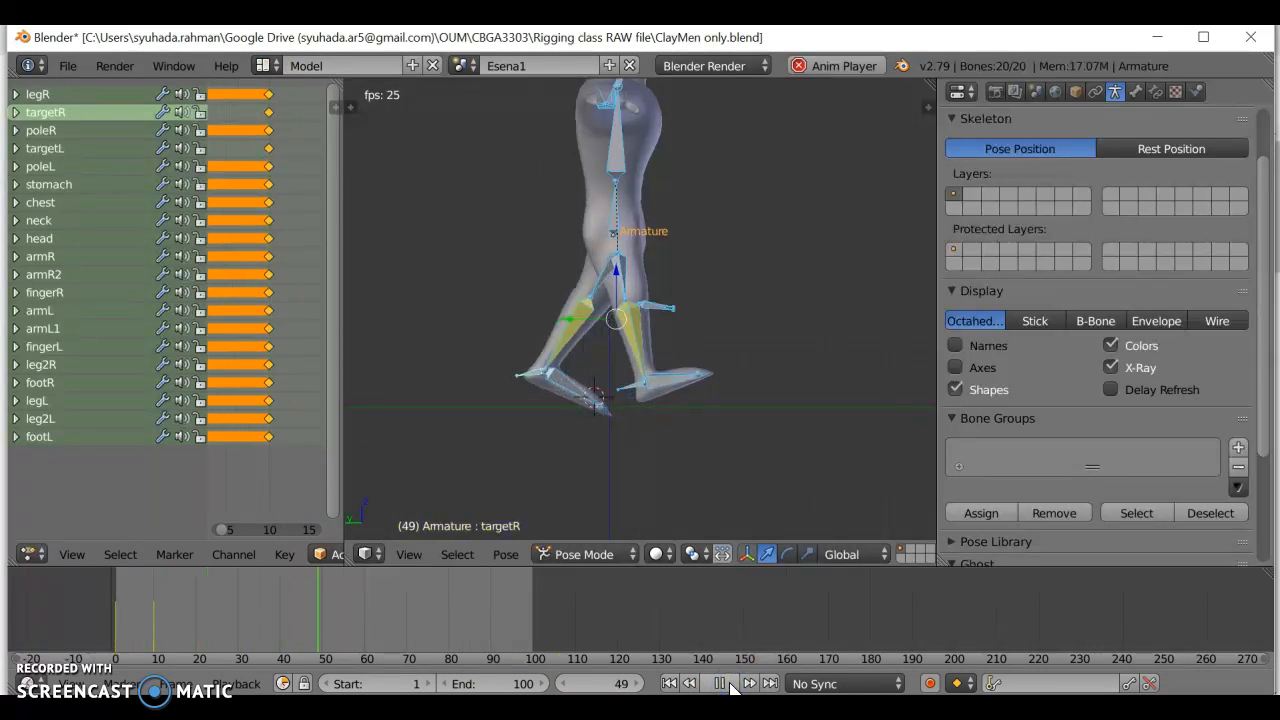
left_click(720, 684)
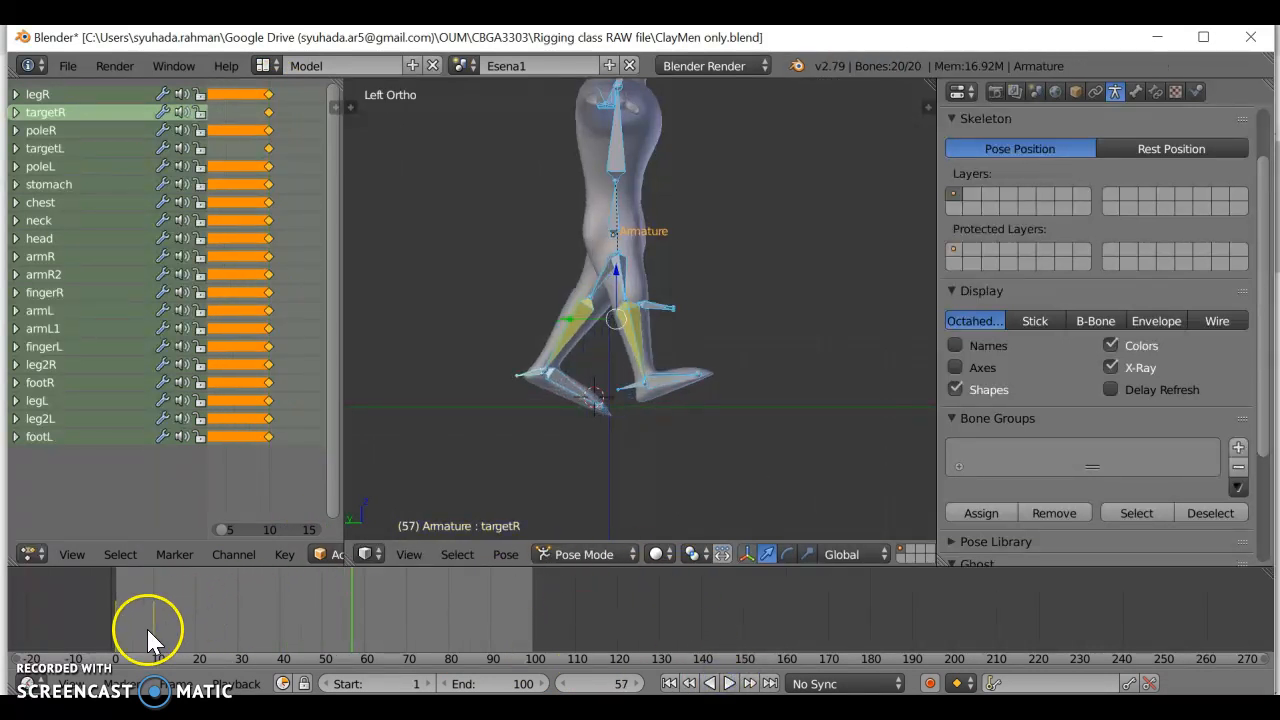
Go to frame 20 with all bones deselected, and switch to Photos to consult the walk-cycle key-pose reference.
key("alt+a")
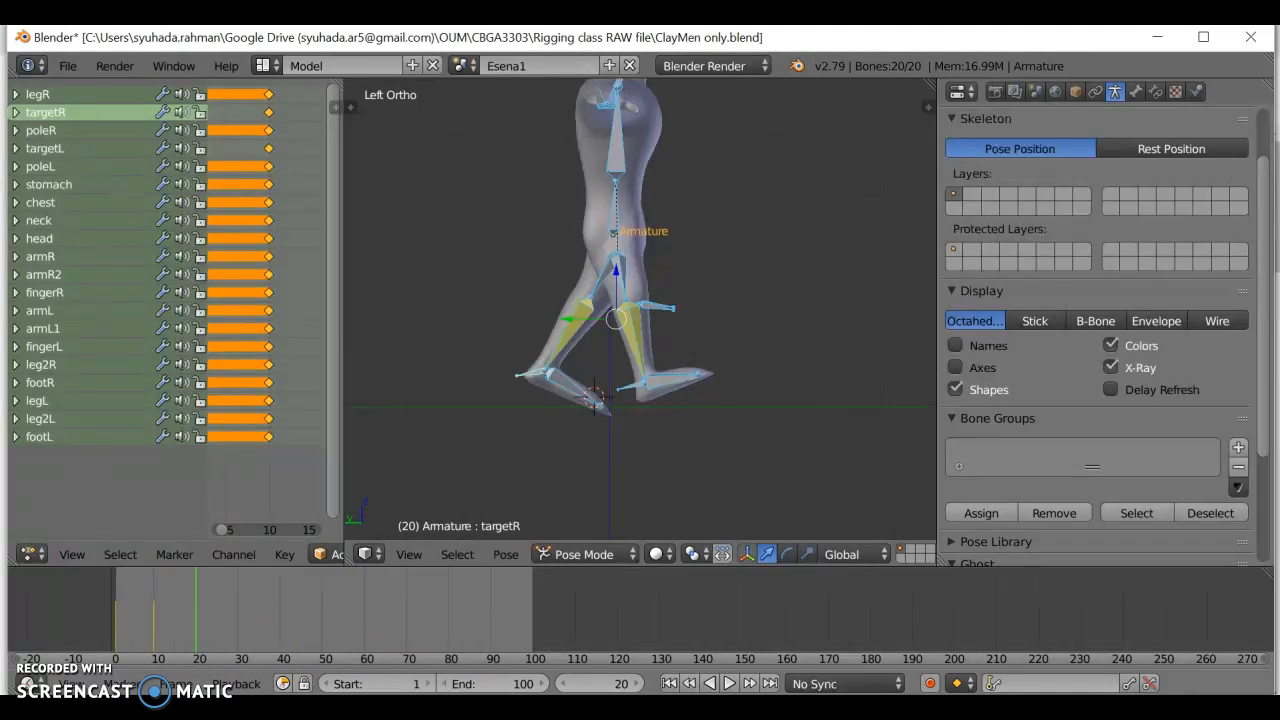
key("a")
left_click(681, 430)
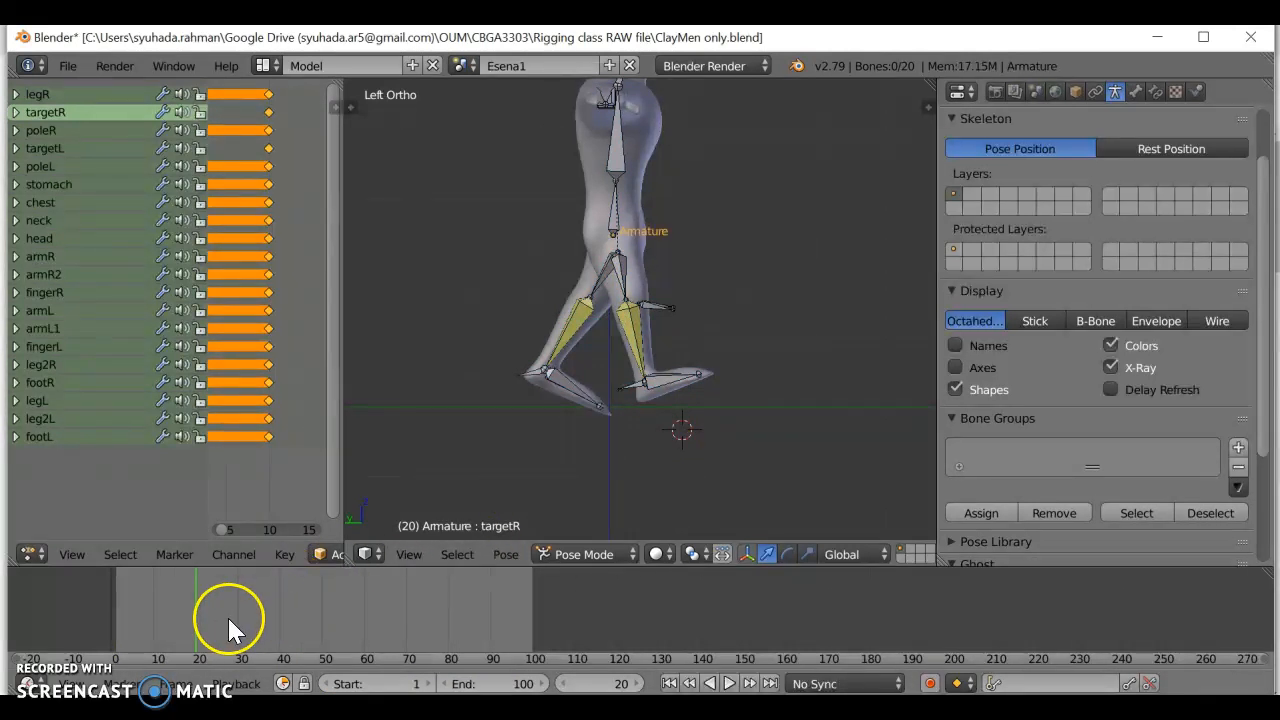
left_click_drag(194, 623, 195, 622)
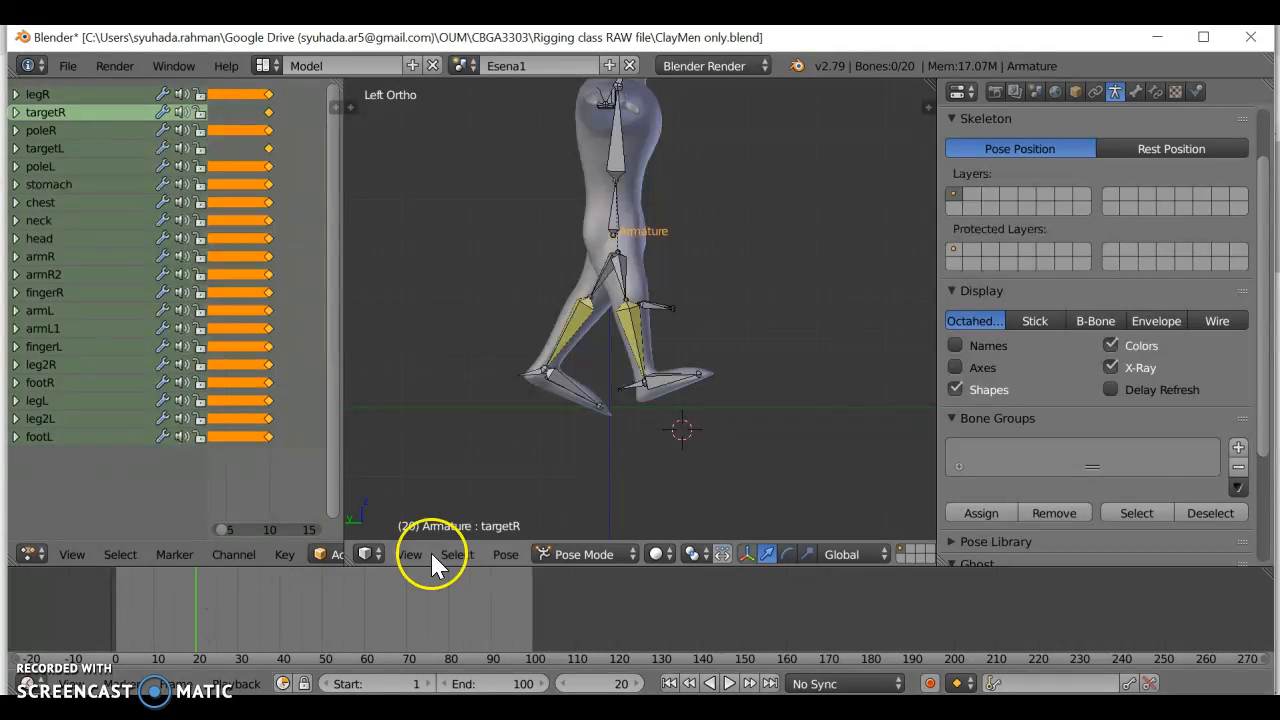
right_click(714, 309)
key("a")
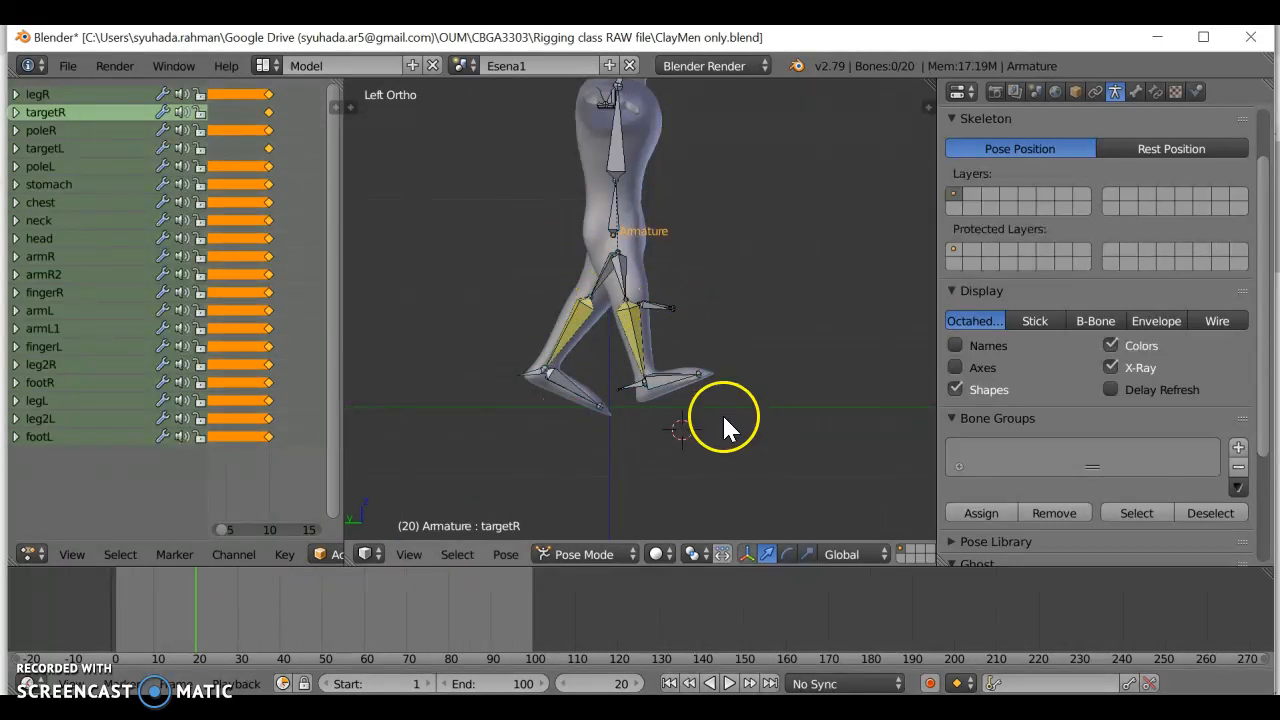
left_click(776, 712)
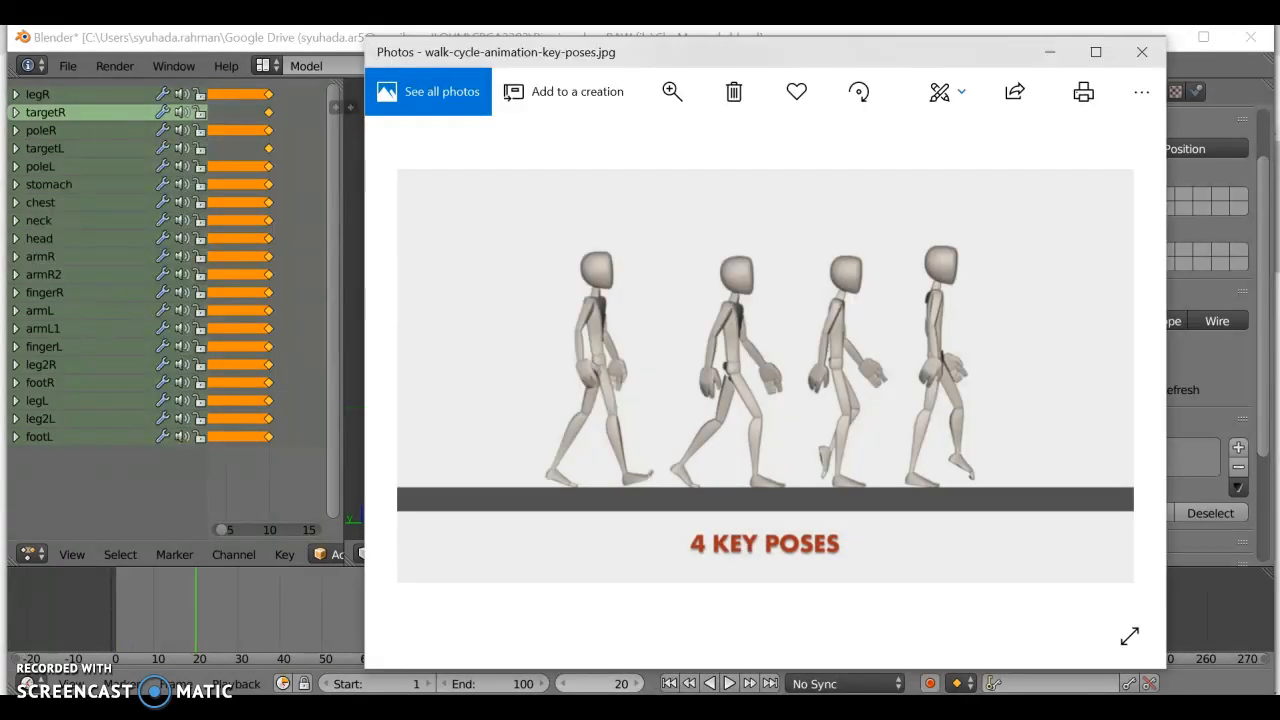